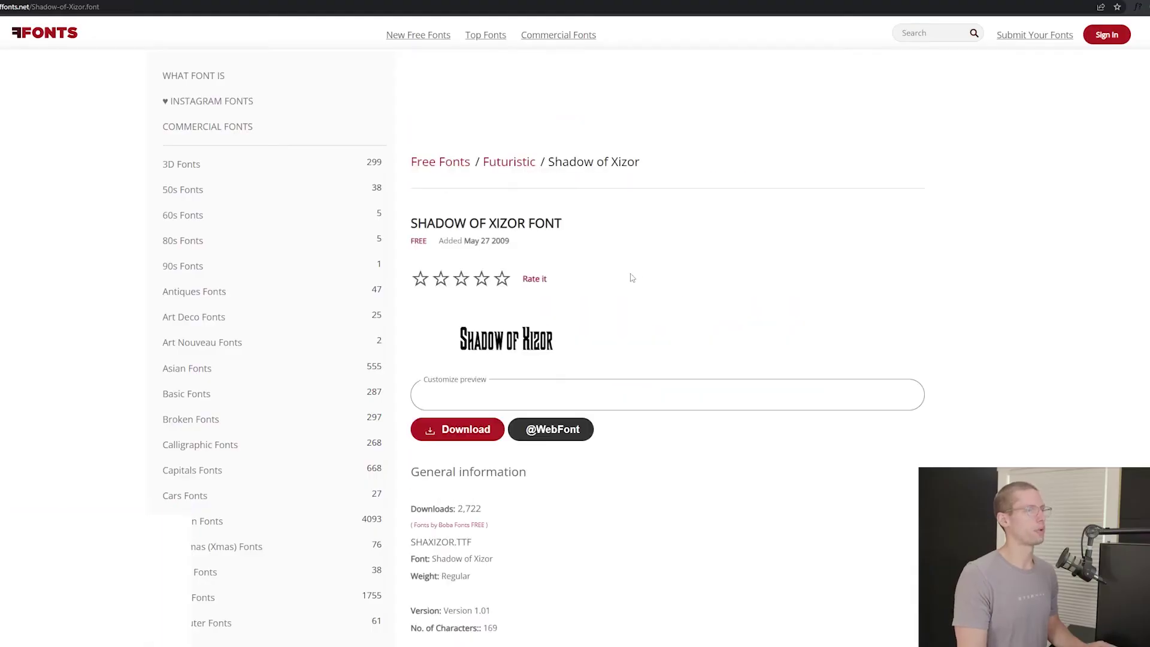
Check the Shadow of Xizor font page on FFonts and open Lemon Milk from dafont's Sans serif category
{"action": "scroll", "coordinate": [527, 324], "scroll_direction": "down", "scroll_amount": 2}
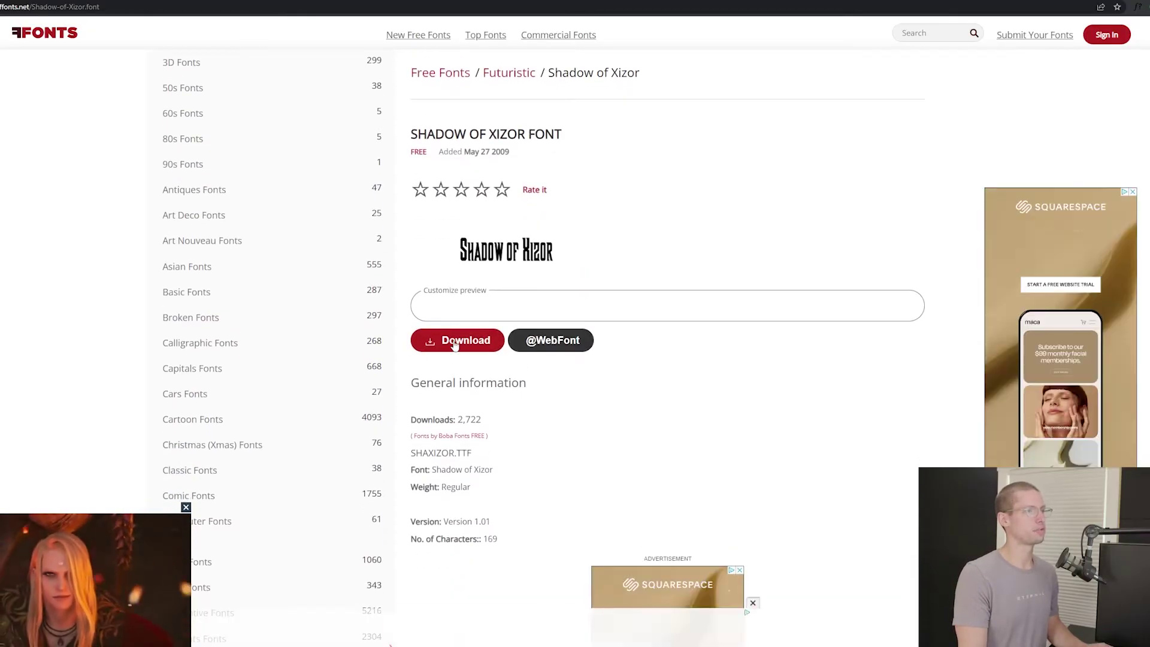
{"action": "scroll", "coordinate": [457, 359], "scroll_direction": "up", "scroll_amount": 2}
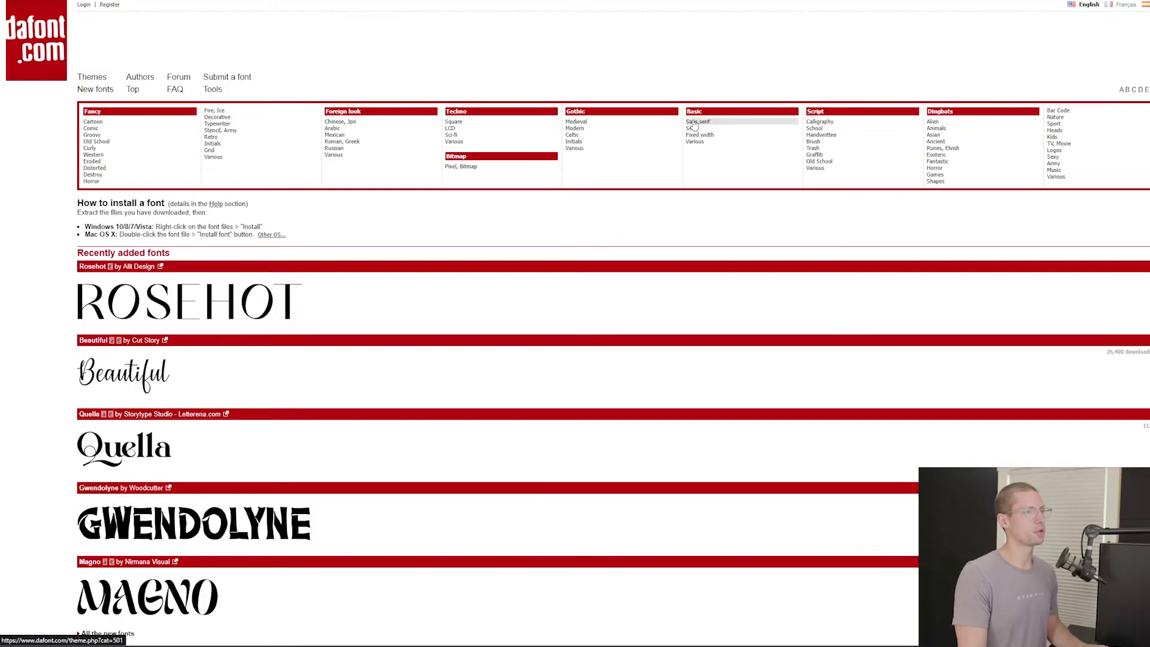
{"action": "left_click", "coordinate": [694, 123]}
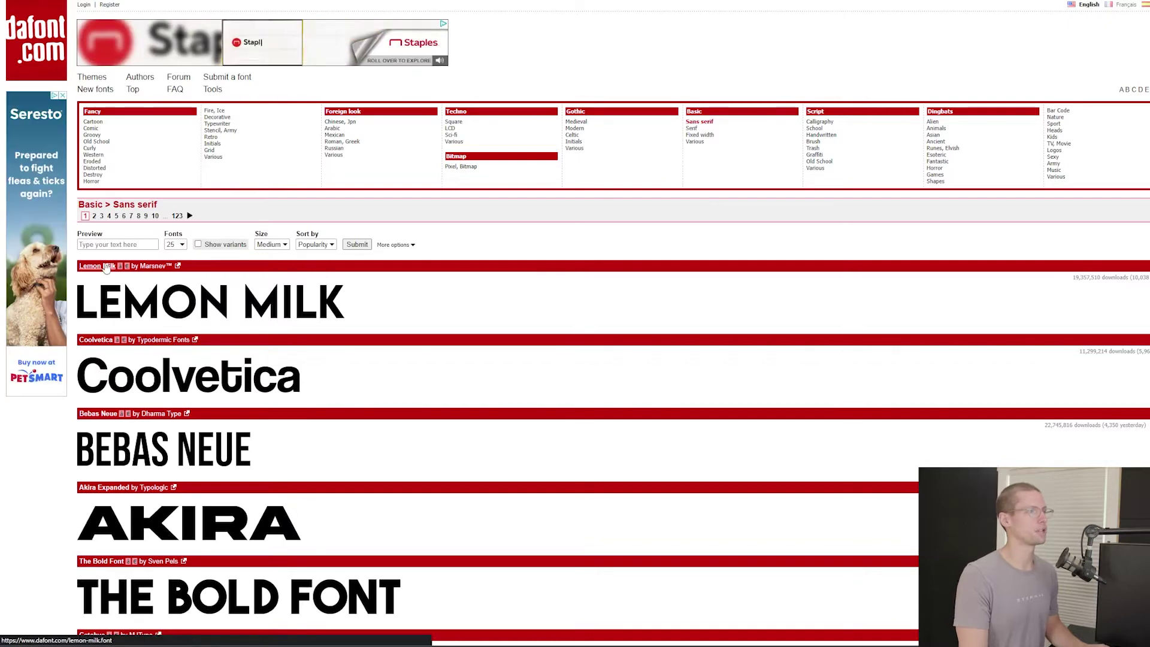
{"action": "left_click", "coordinate": [106, 267]}
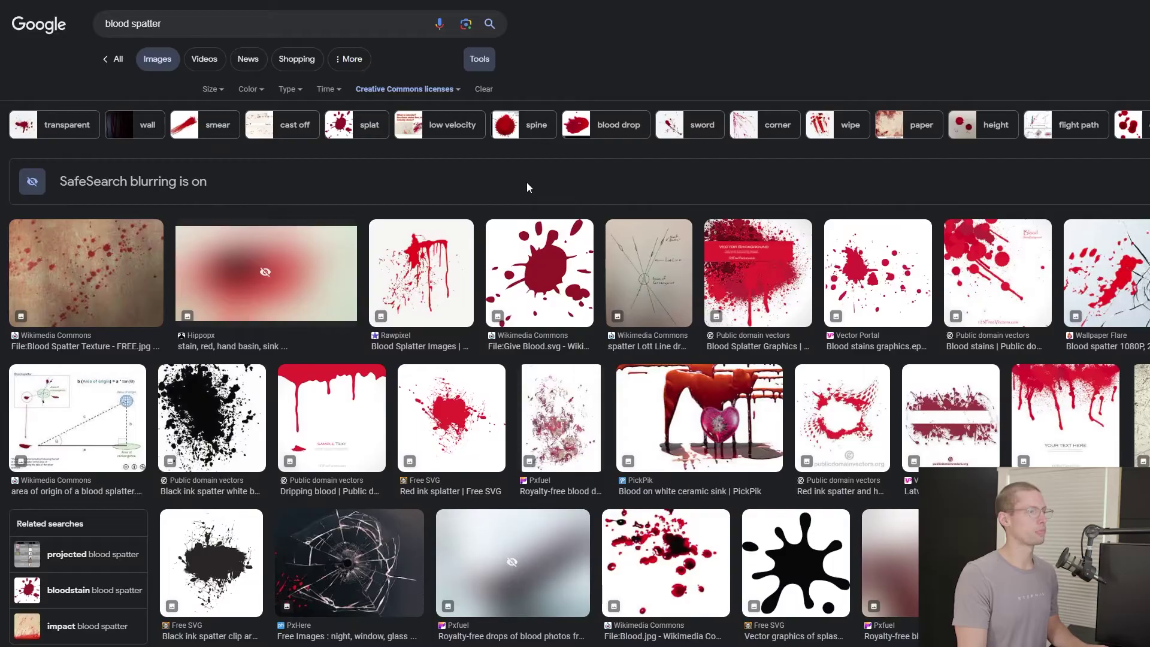
Open the Vector Portal blood stains graphic from the blood spatter image results
{"action": "left_click", "coordinate": [881, 252]}
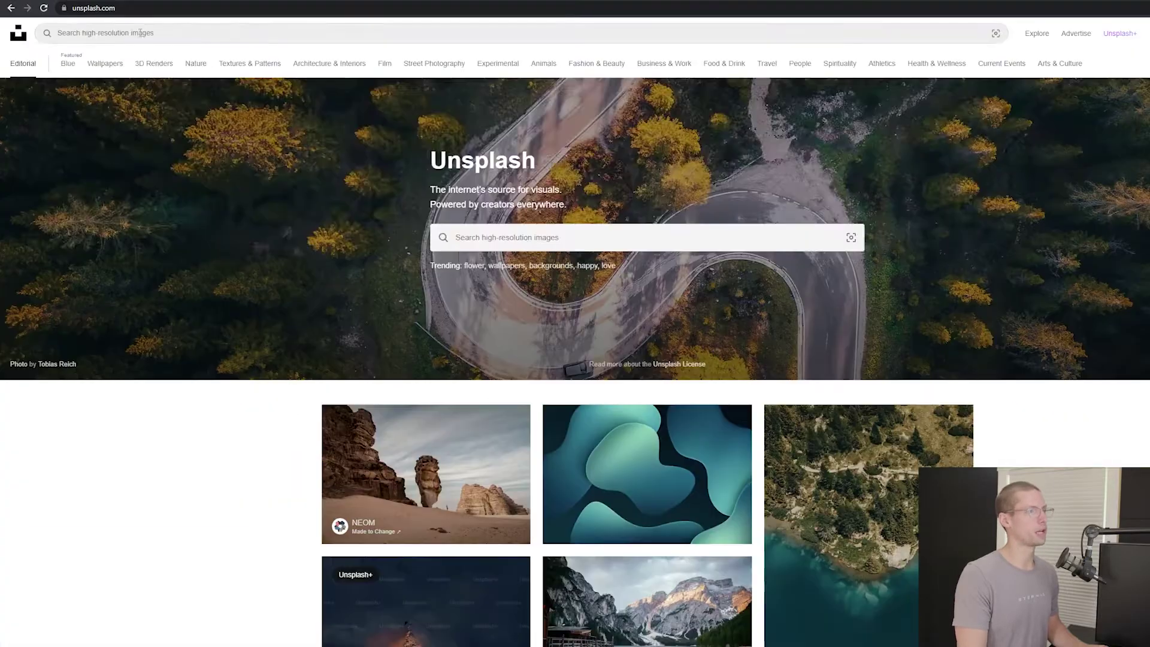
Search Unsplash for "distressed texture" and pick a texture photo from the results
{"action": "left_click", "coordinate": [141, 33]}
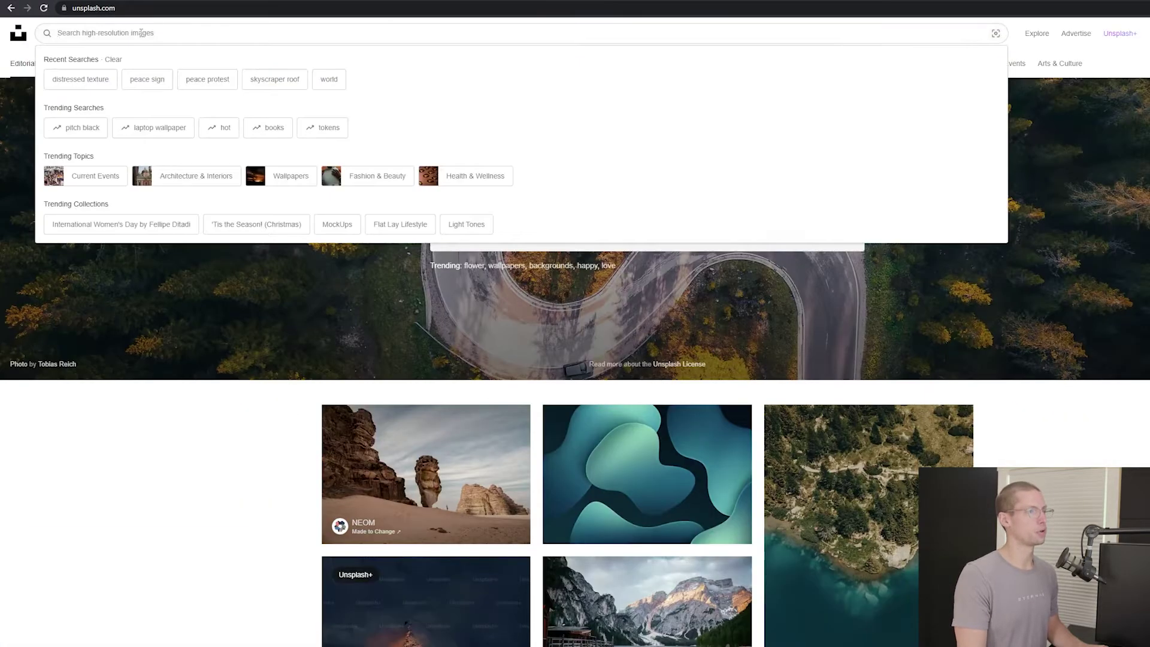
{"action": "type", "text": "distressed texture"}
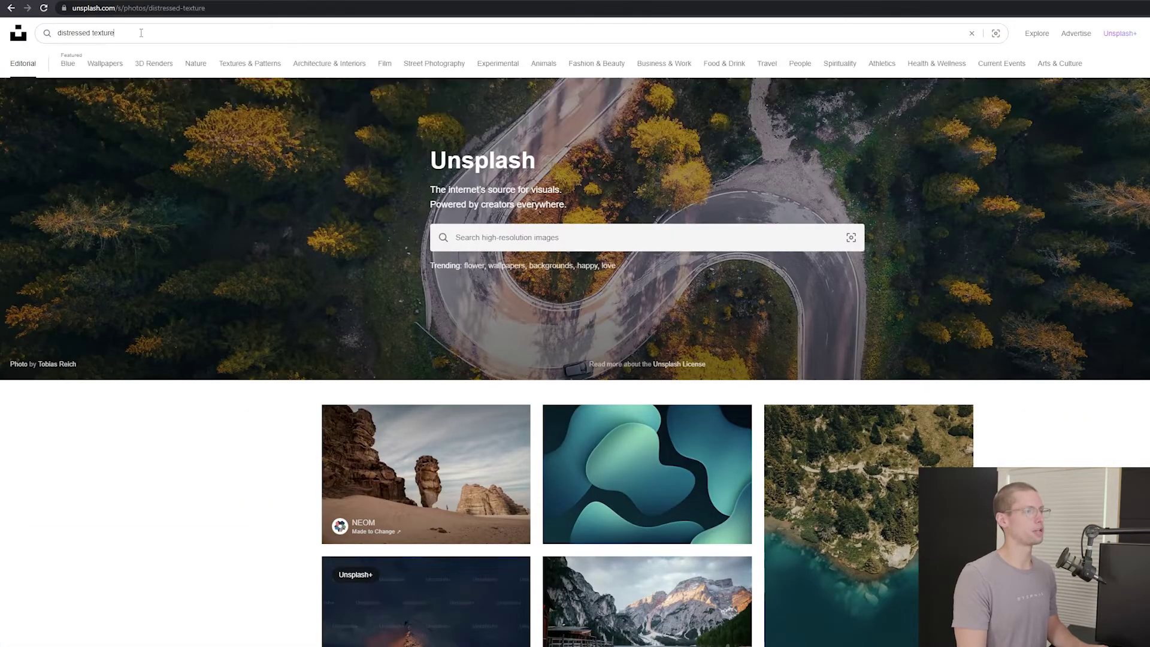
{"action": "key", "text": "Return"}
{"action": "scroll", "coordinate": [583, 314], "scroll_direction": "down", "scroll_amount": 3}
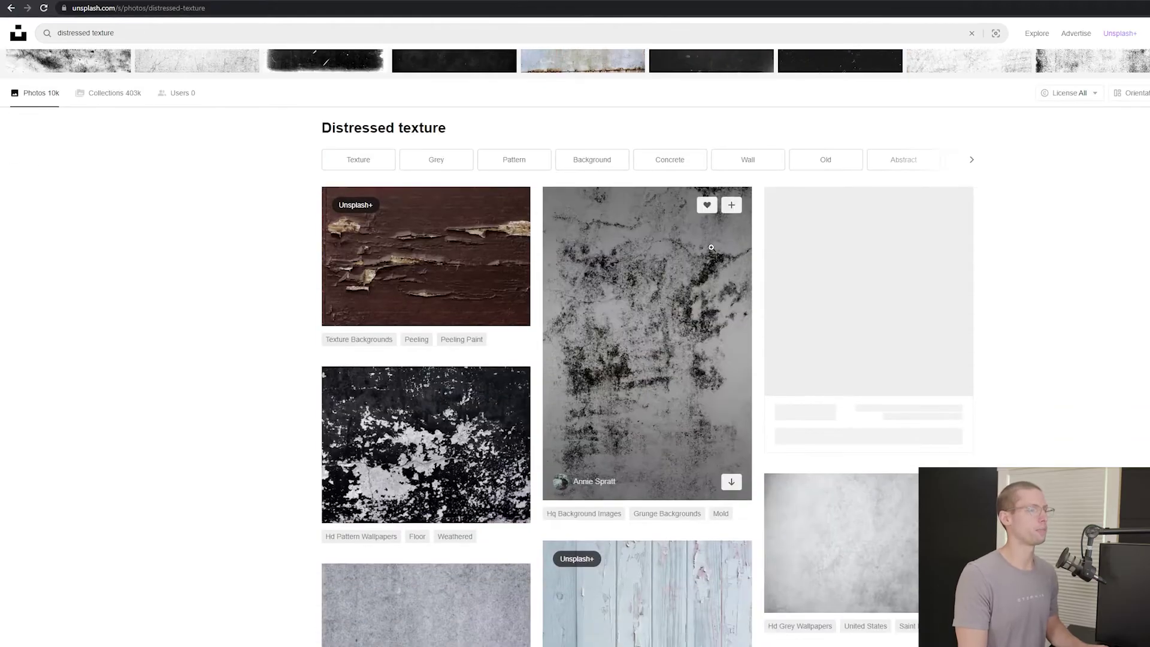
{"action": "scroll", "coordinate": [583, 314], "scroll_direction": "down", "scroll_amount": 20}
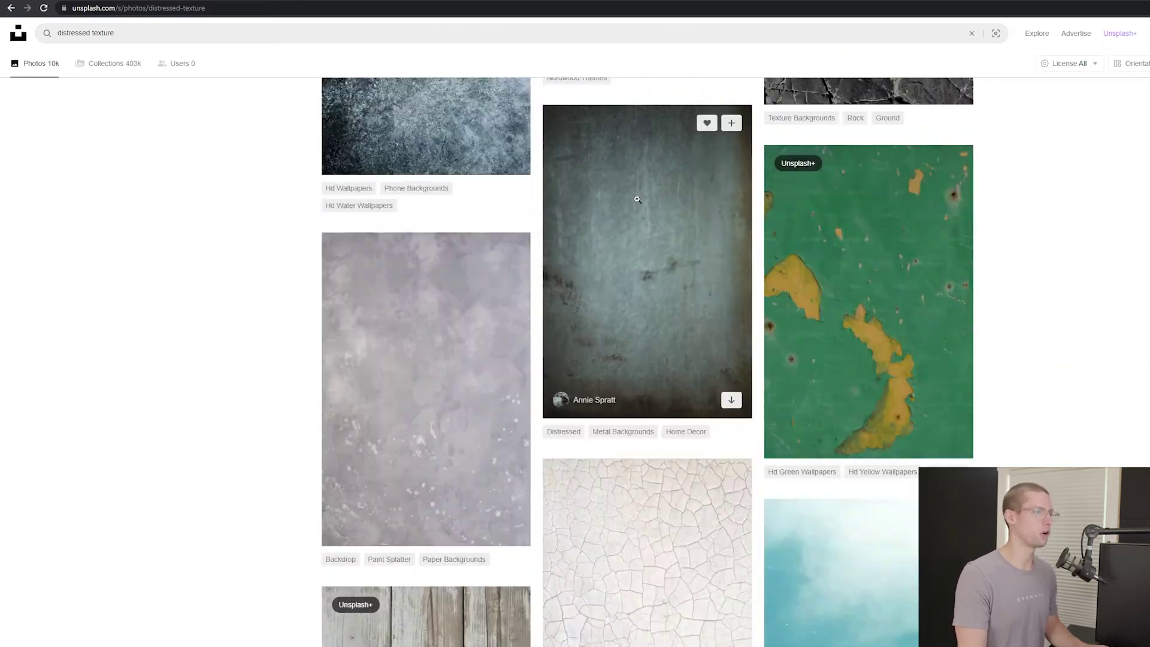
{"action": "left_click", "coordinate": [637, 200]}
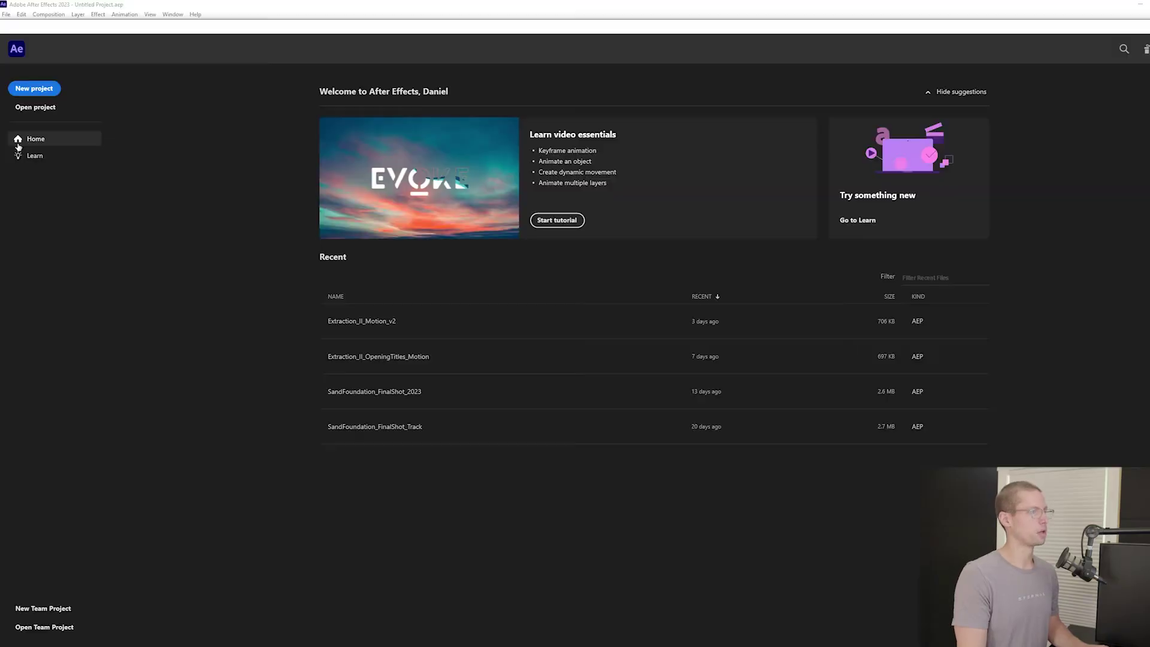
In After Effects, start a new project and create a 1920x1080 composition at 24 fps
{"action": "left_click", "coordinate": [40, 90]}
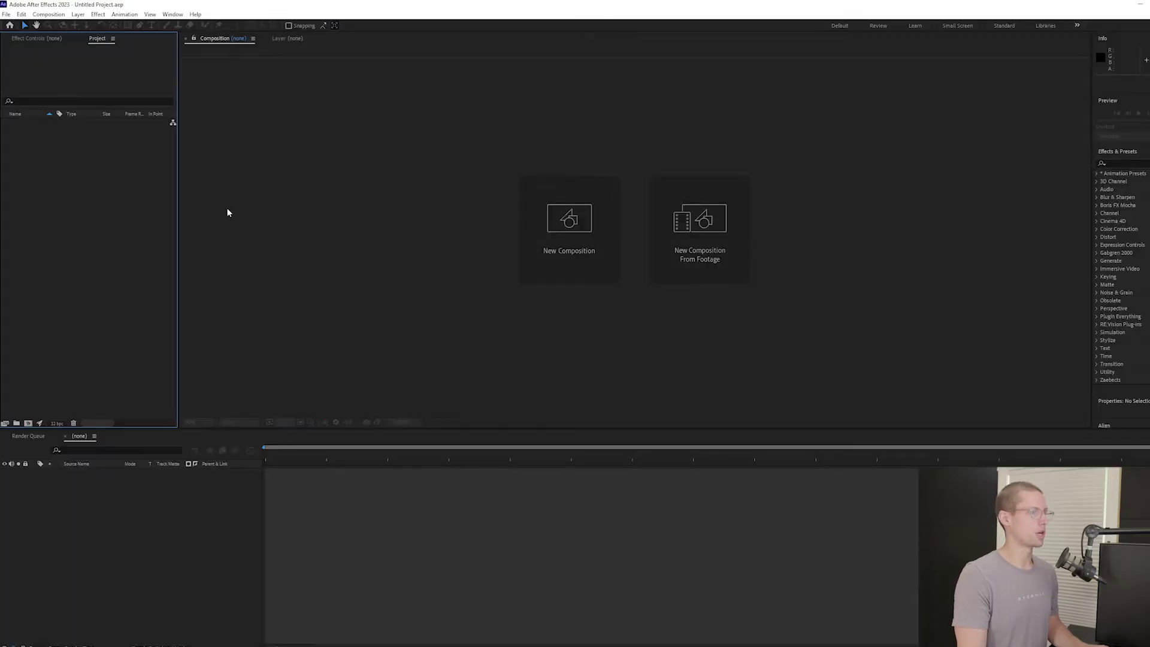
{"action": "left_click", "coordinate": [569, 204]}
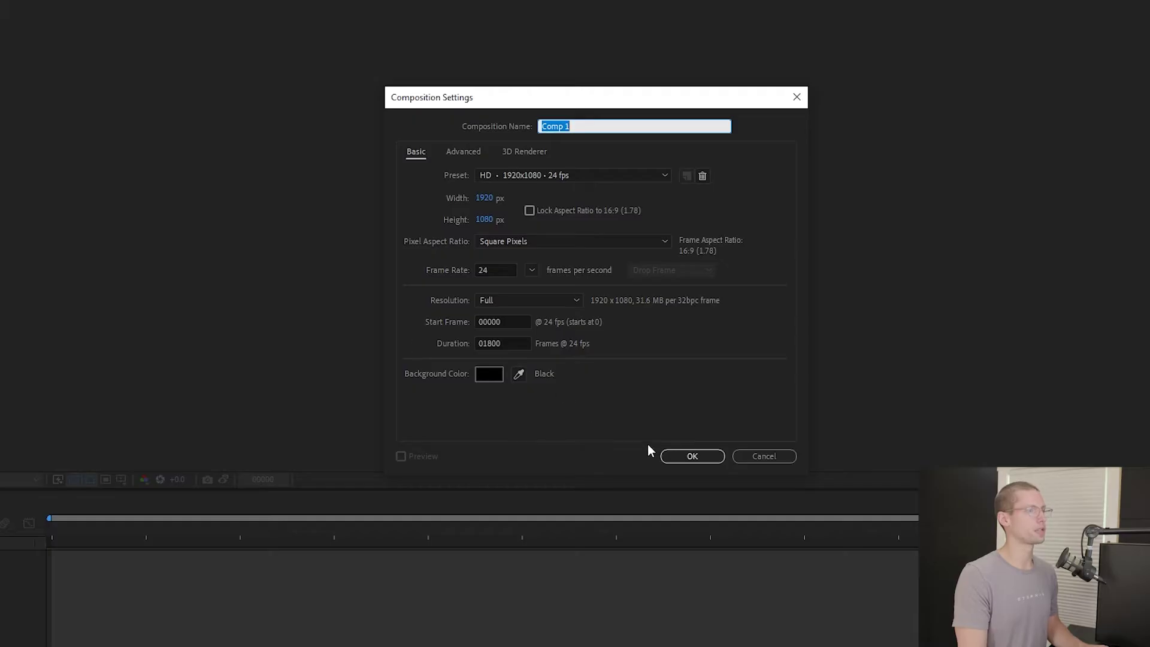
{"action": "left_click", "coordinate": [690, 457]}
Create a paragraph text box across the composition and enter "MOTION TITLE"
{"action": "key", "text": "ctrl+t"}
{"action": "left_click_drag", "start_coordinate": [340, 101], "coordinate": [925, 327]}
{"action": "type", "text": "MOTION DE"}
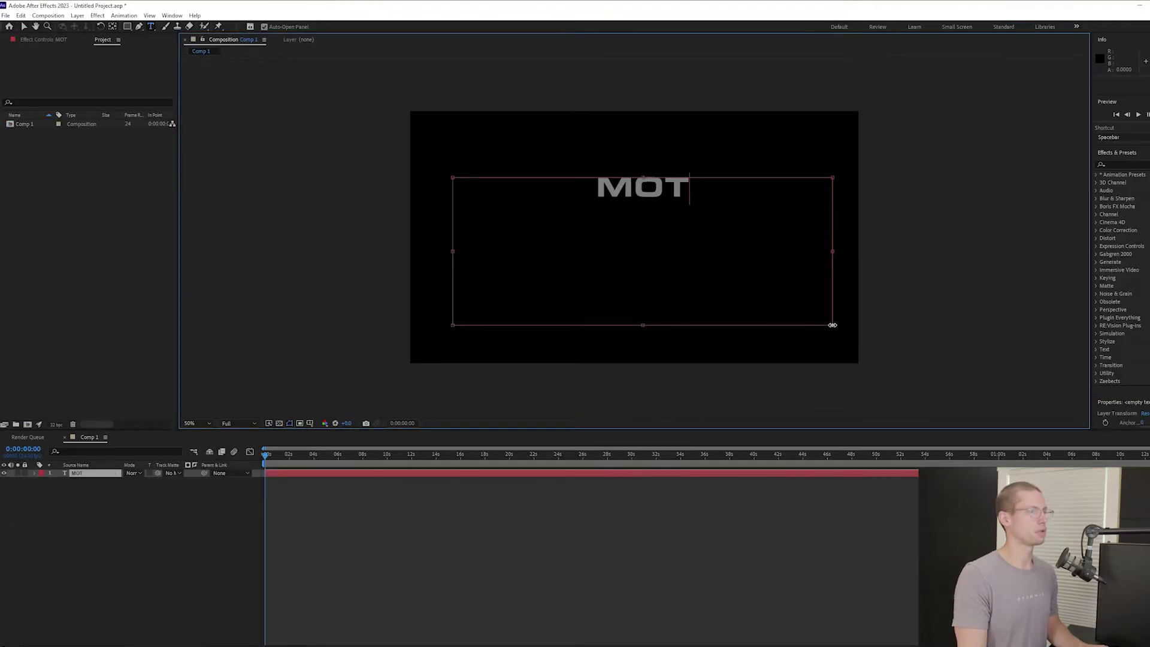
{"action": "key", "text": "BackSpace"}
{"action": "key", "text": "BackSpace"}
{"action": "type", "text": "TITLE"}
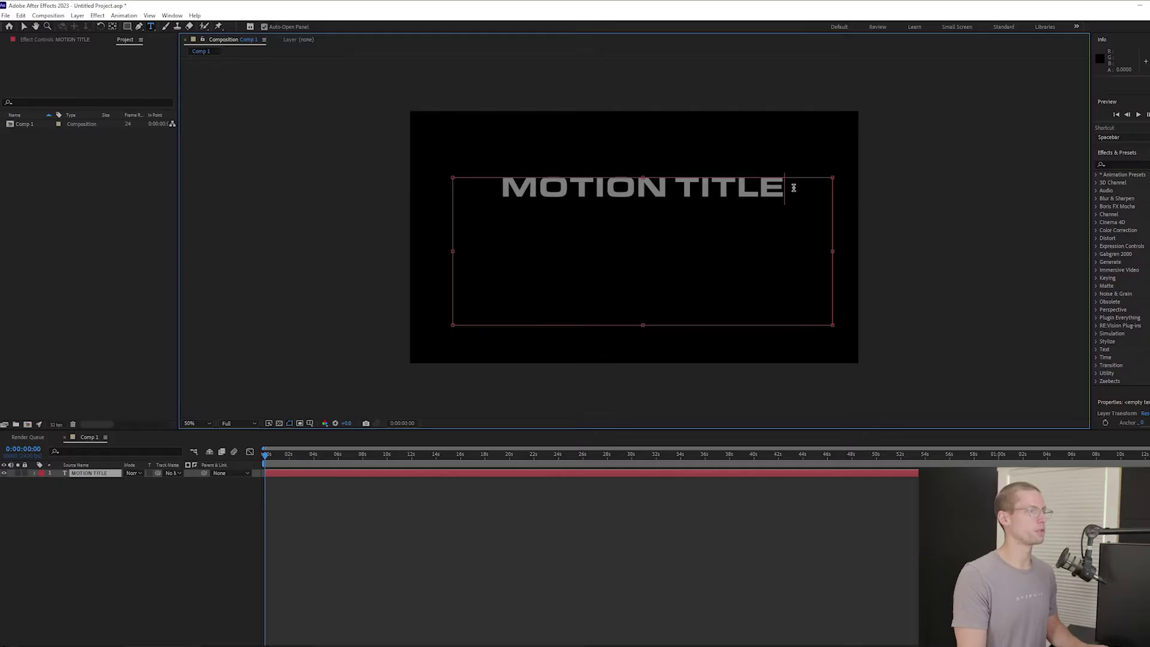
Set all of the title text to the Shadow of Xizor font and enlarge it to about 420 px
{"action": "key", "text": "ctrl+a"}
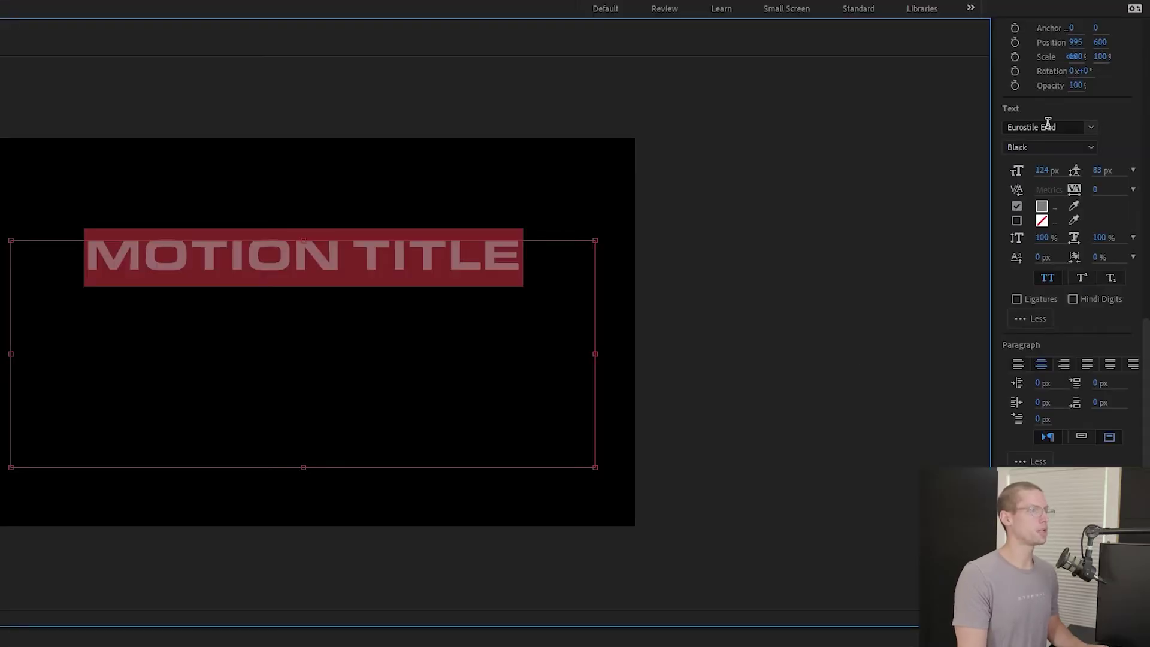
{"action": "left_click", "coordinate": [1125, 102]}
{"action": "type", "text": "shadows"}
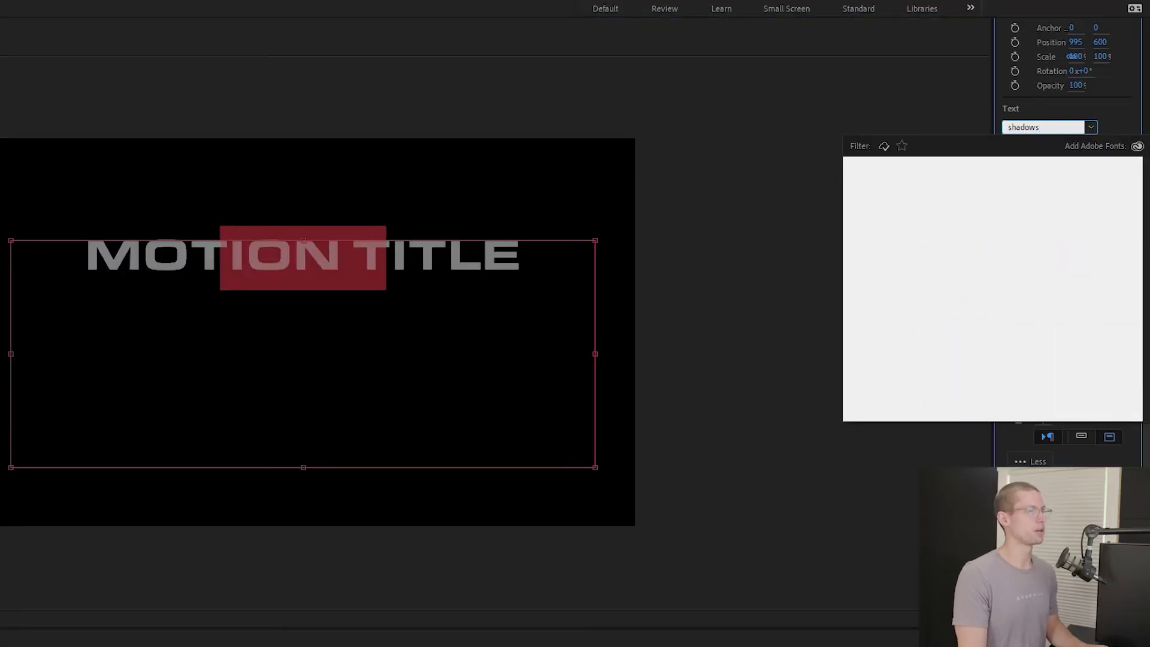
{"action": "left_click", "coordinate": [1070, 156]}
{"action": "left_click", "coordinate": [1043, 171]}
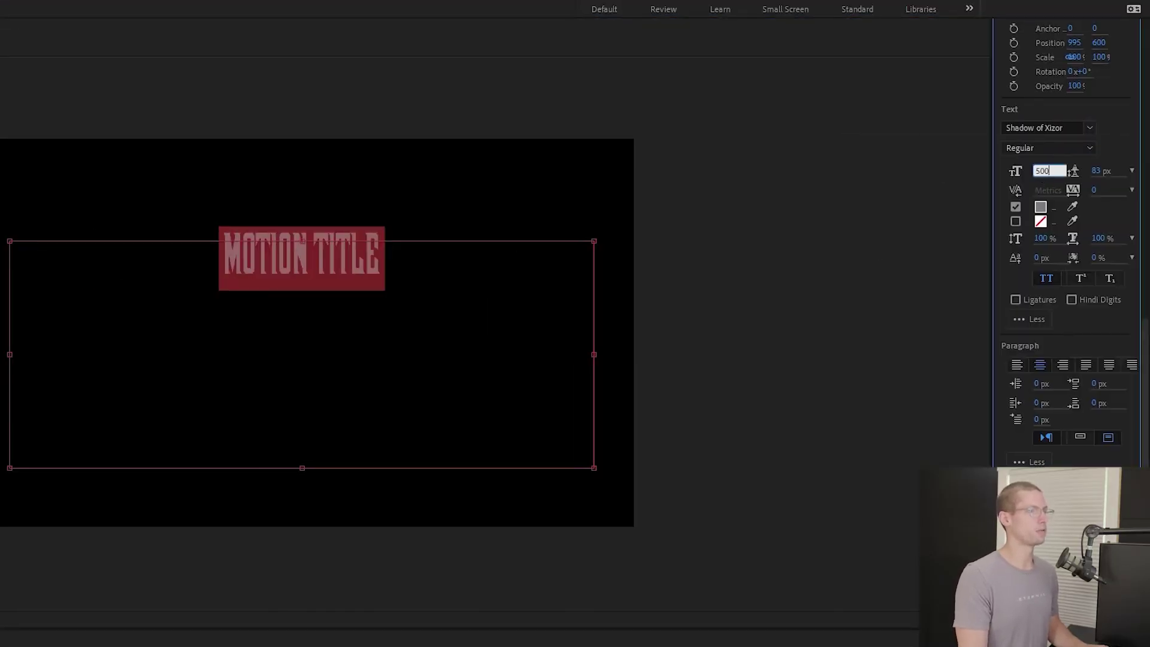
{"action": "key", "text": "Return"}
{"action": "left_click_drag", "start_coordinate": [1046, 171], "coordinate": [986, 165]}
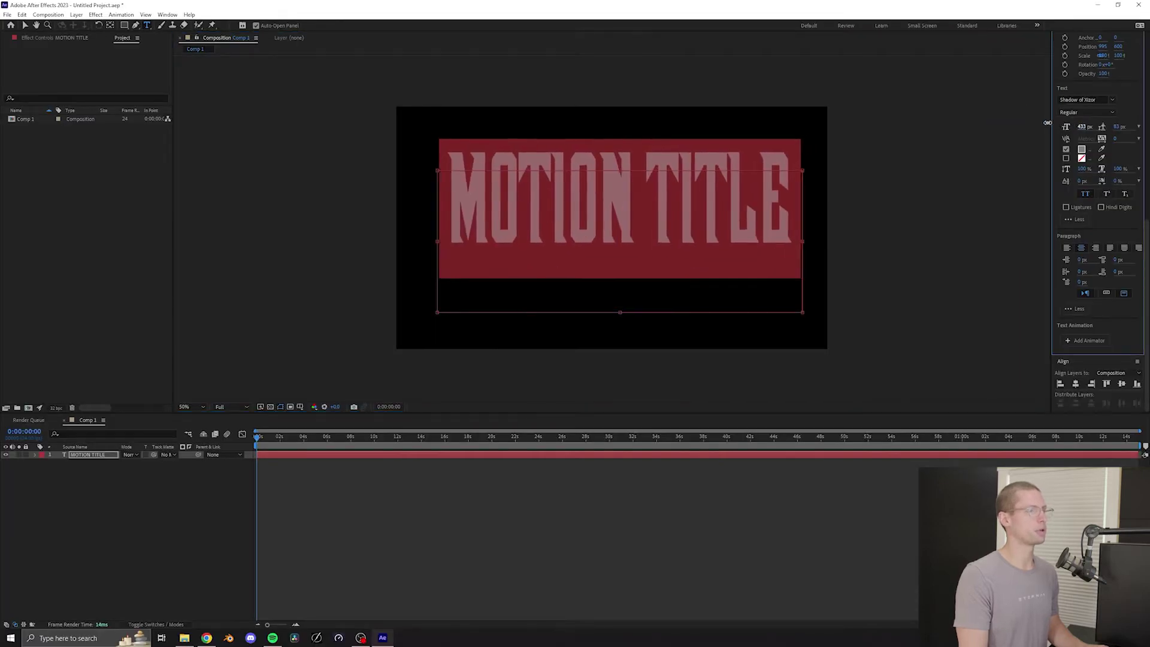
{"action": "left_click_drag", "start_coordinate": [1047, 123], "coordinate": [1043, 127]}
Center the title horizontally and vertically in the composition and place its anchor point in the middle of the text
{"action": "left_click", "coordinate": [25, 25]}
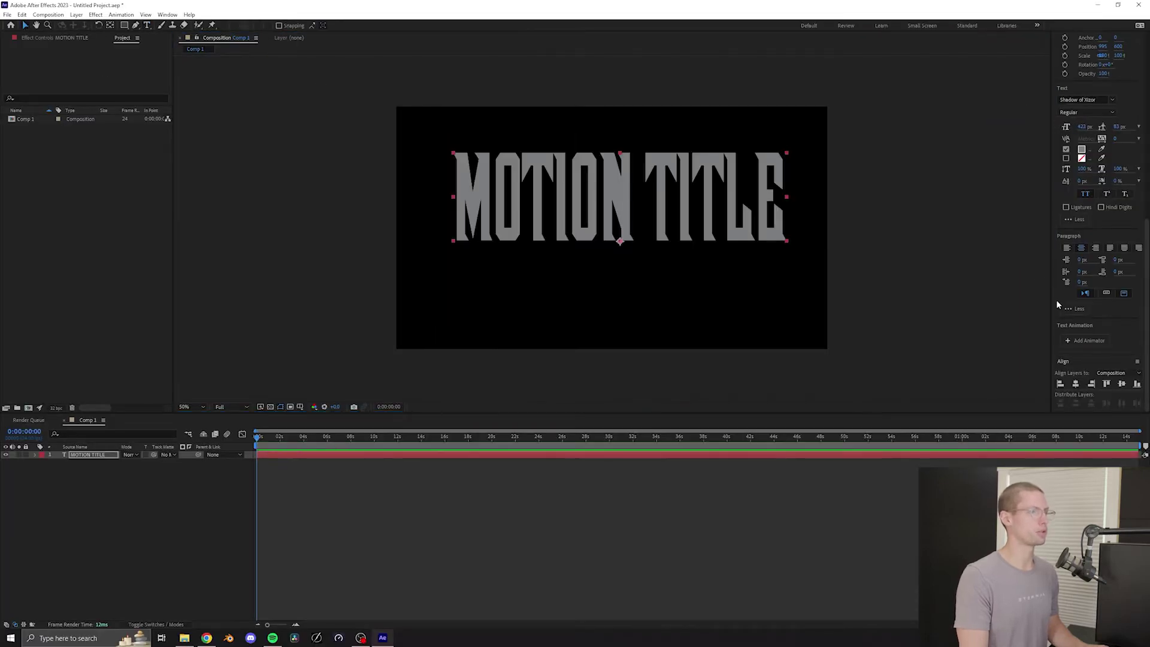
{"action": "left_click", "coordinate": [1075, 384]}
{"action": "left_click", "coordinate": [1122, 384]}
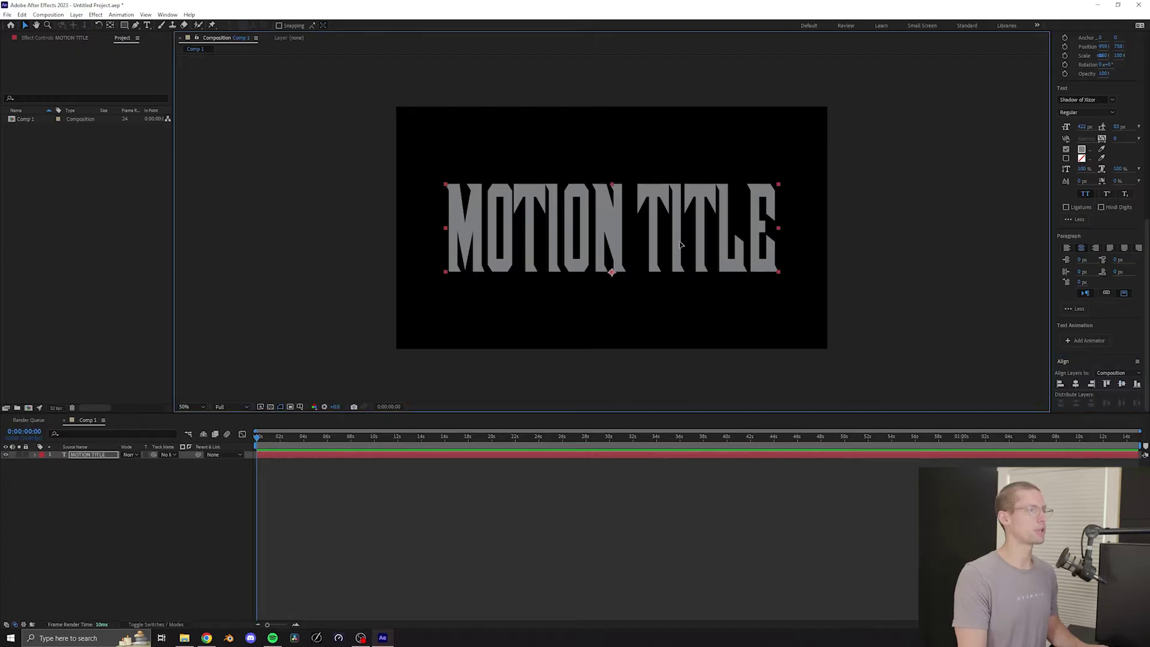
{"action": "left_click", "coordinate": [612, 265]}
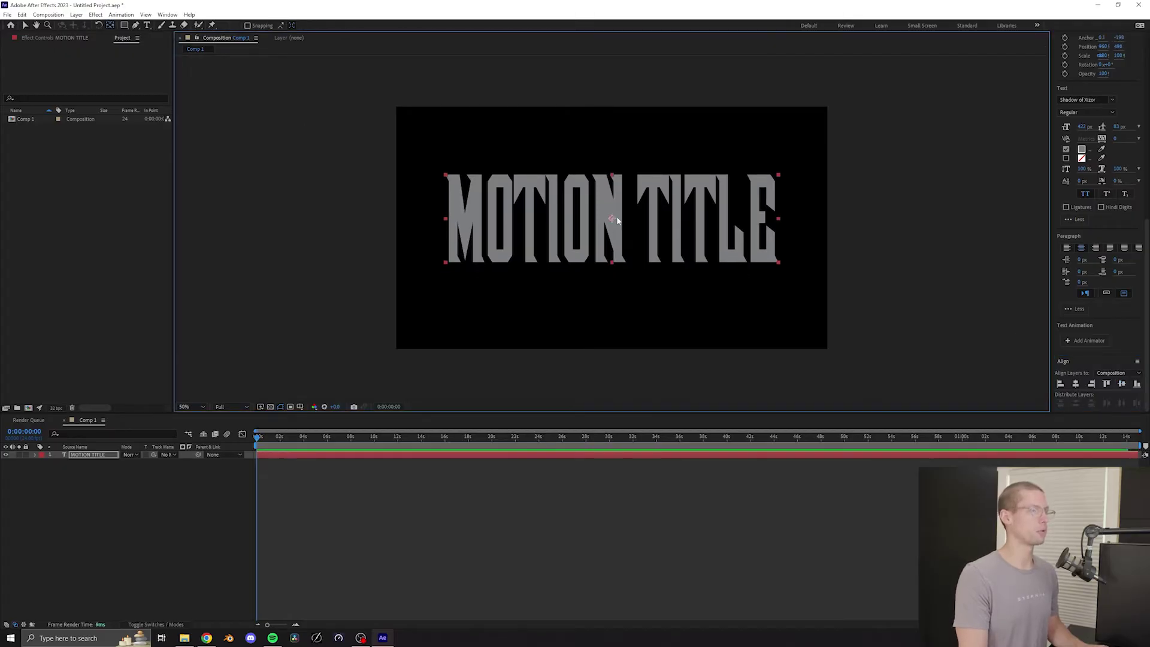
Apply the Warp effect to the title with the Arc Lower style and reduce its bend for a subtle curve
{"action": "left_click", "coordinate": [95, 15]}
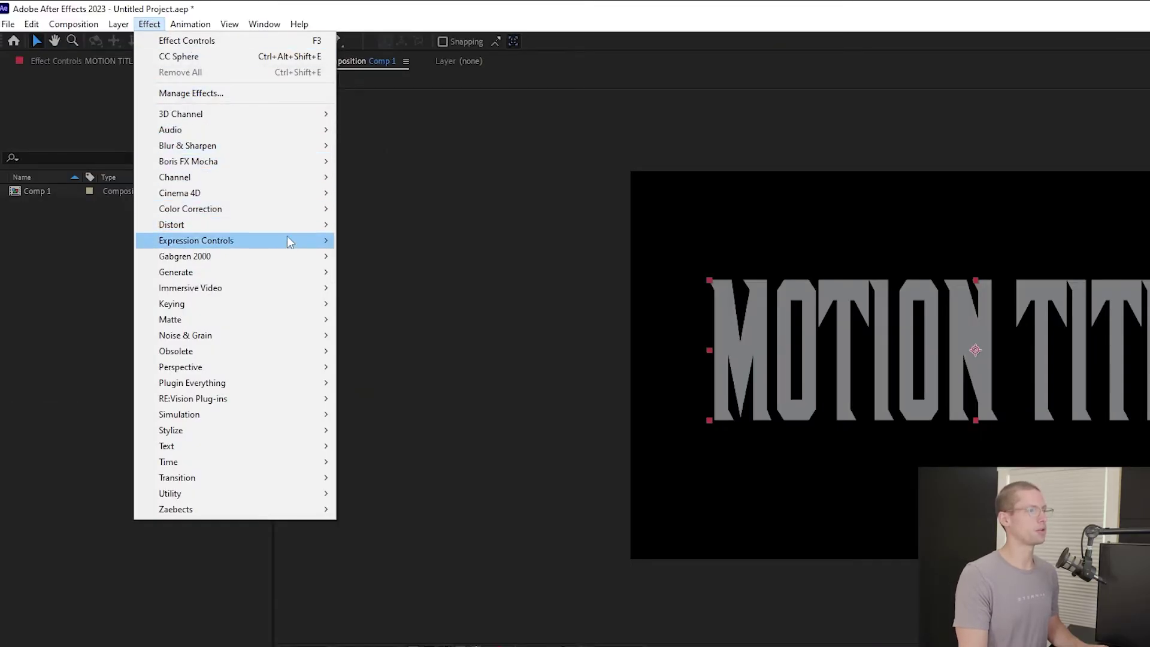
{"action": "mouse_move", "coordinate": [187, 145]}
{"action": "left_click", "coordinate": [419, 562]}
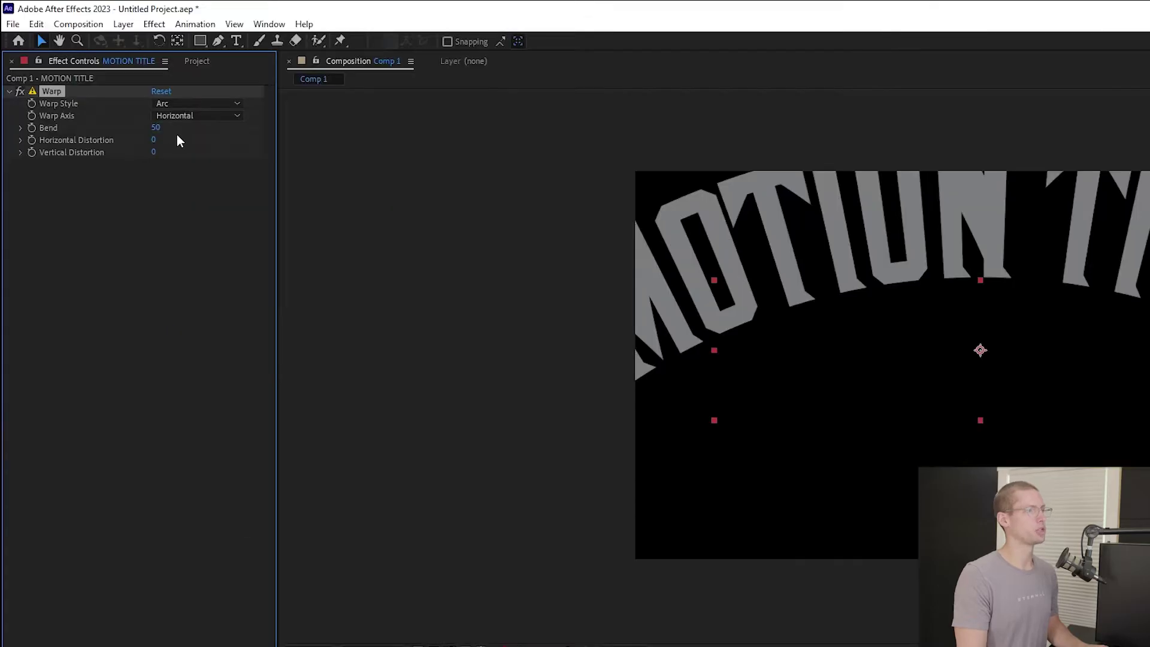
{"action": "left_click", "coordinate": [195, 101]}
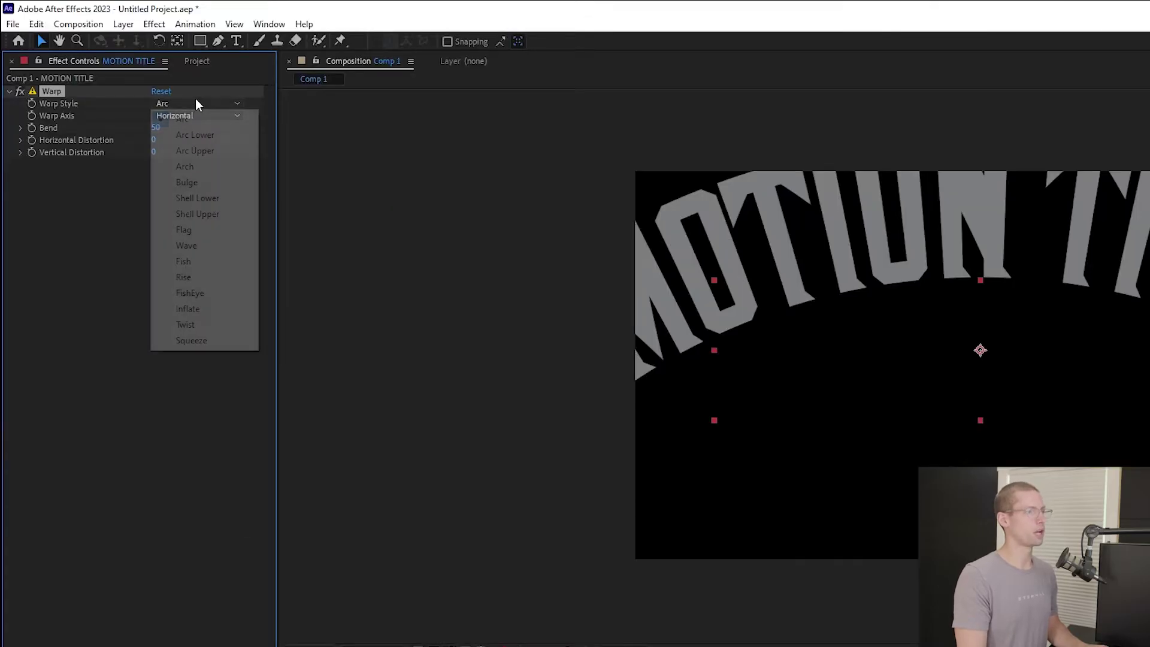
{"action": "left_click", "coordinate": [227, 136]}
{"action": "left_click_drag", "start_coordinate": [156, 128], "coordinate": [103, 118]}
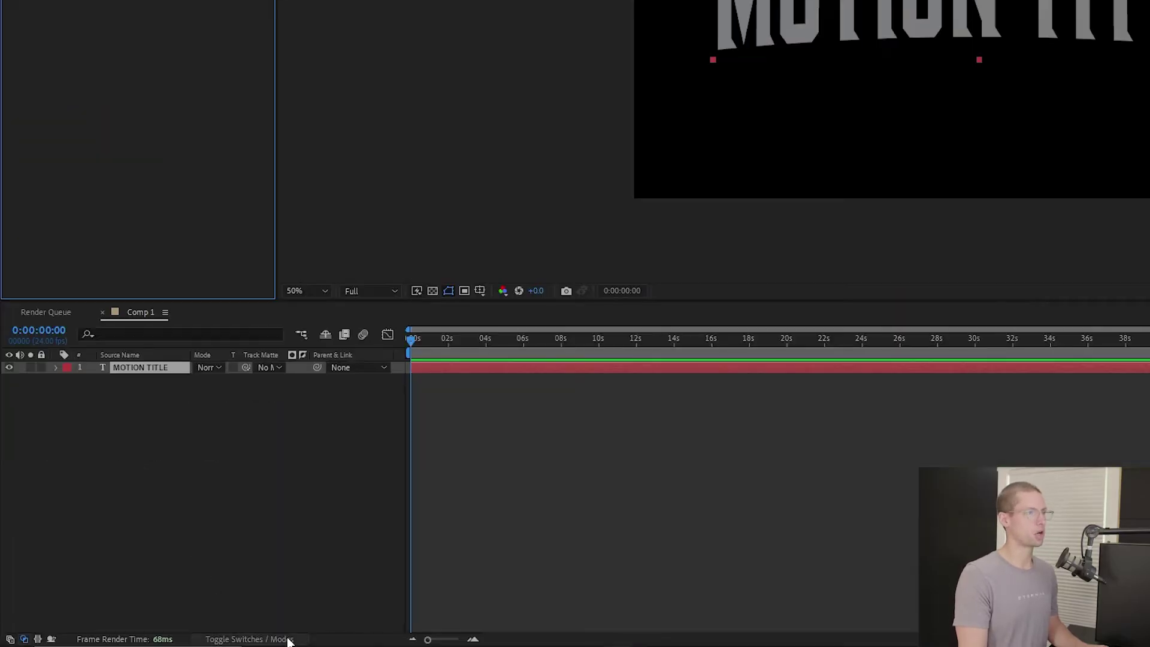
Make the title a 3D layer and tilt its top edge back around the X axis
{"action": "left_click", "coordinate": [282, 639]}
{"action": "left_click", "coordinate": [274, 368]}
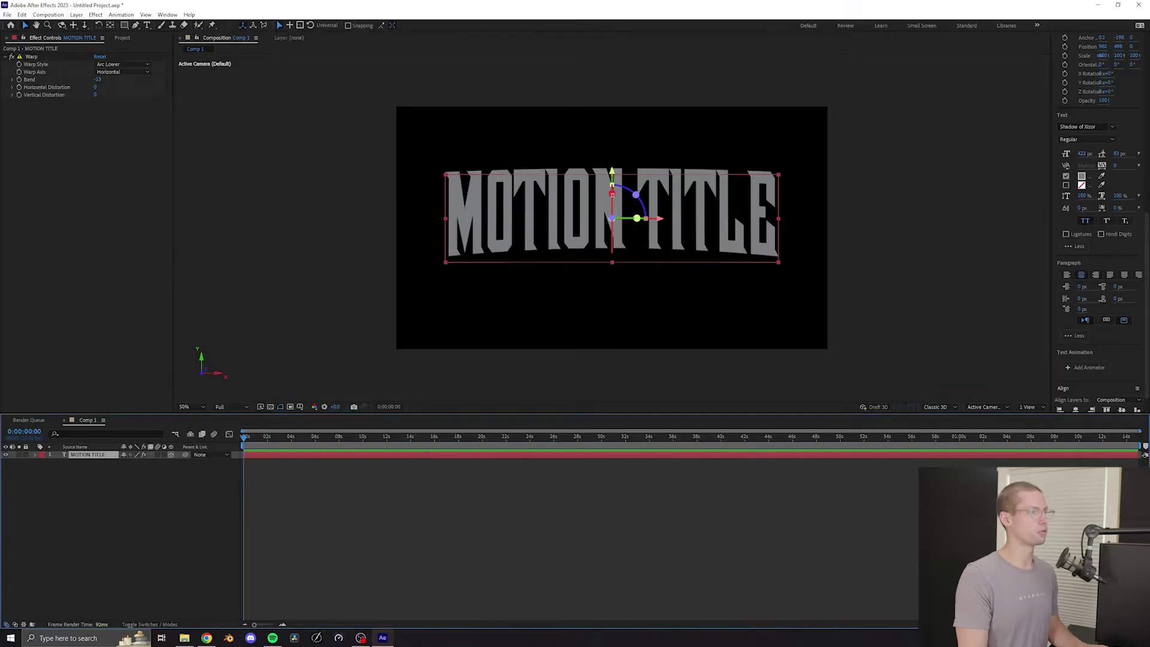
{"action": "left_click_drag", "start_coordinate": [612, 185], "coordinate": [612, 223]}
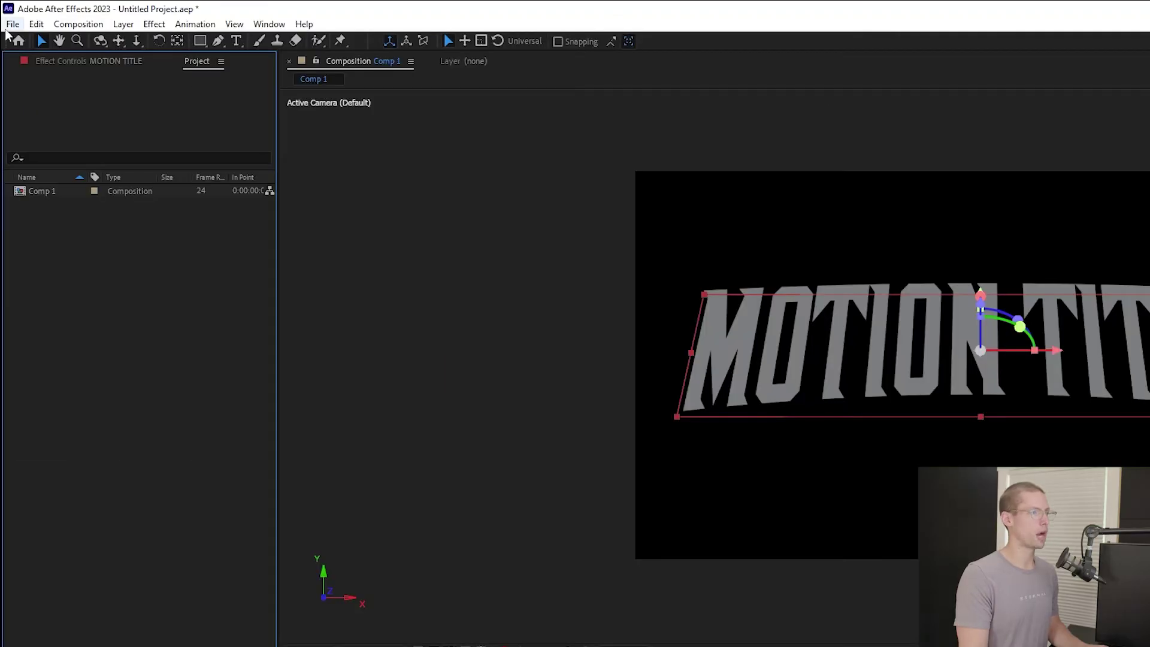
Import the Invincible title card PNG and the distressed texture JPG into the project
{"action": "left_click", "coordinate": [12, 24]}
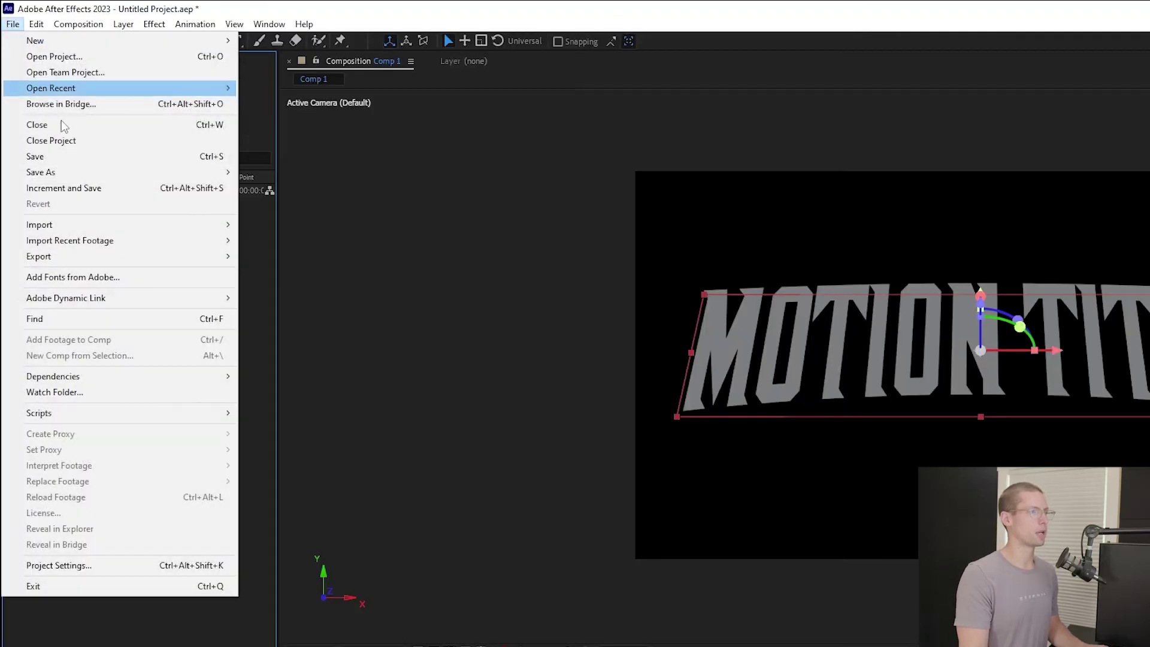
{"action": "mouse_move", "coordinate": [150, 224]}
{"action": "left_click", "coordinate": [269, 225]}
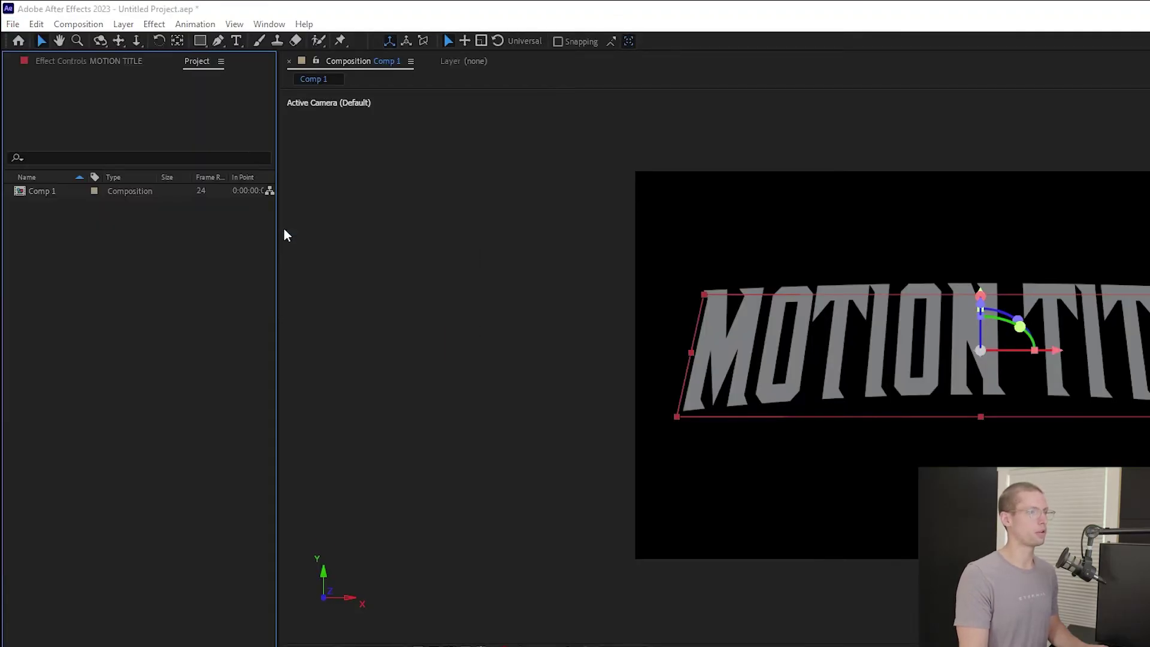
{"action": "left_click", "coordinate": [447, 393]}
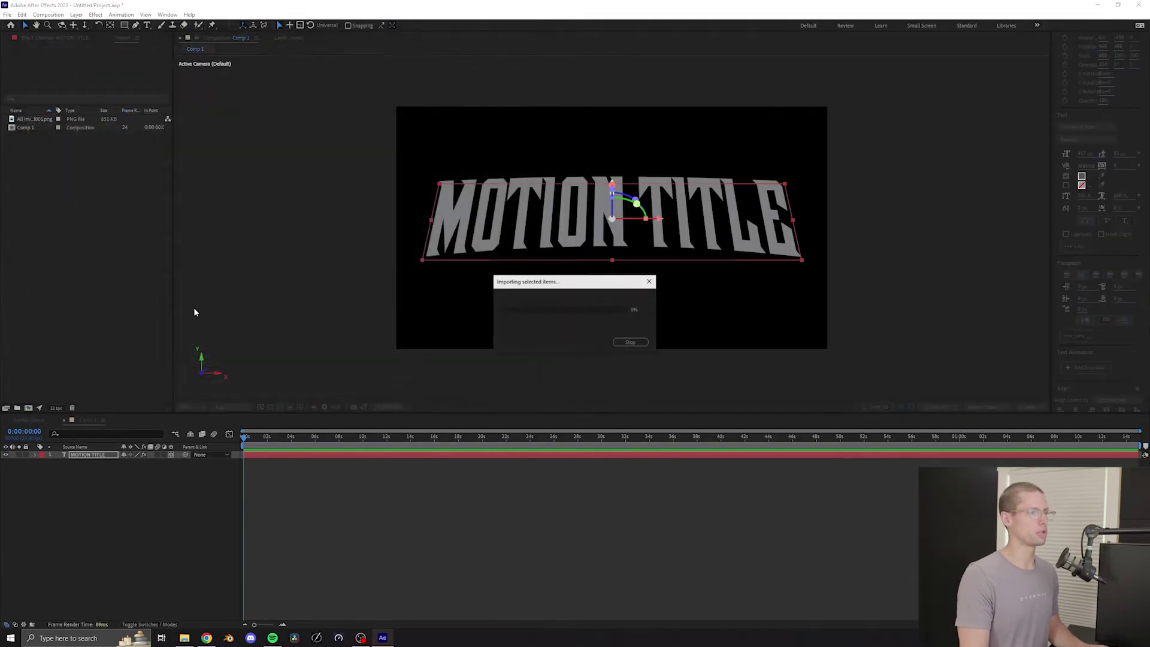
Place the distressed texture beneath the title layer, scaled to 25% and rotated 90° to fill the frame
{"action": "left_click_drag", "start_coordinate": [91, 400], "coordinate": [85, 464]}
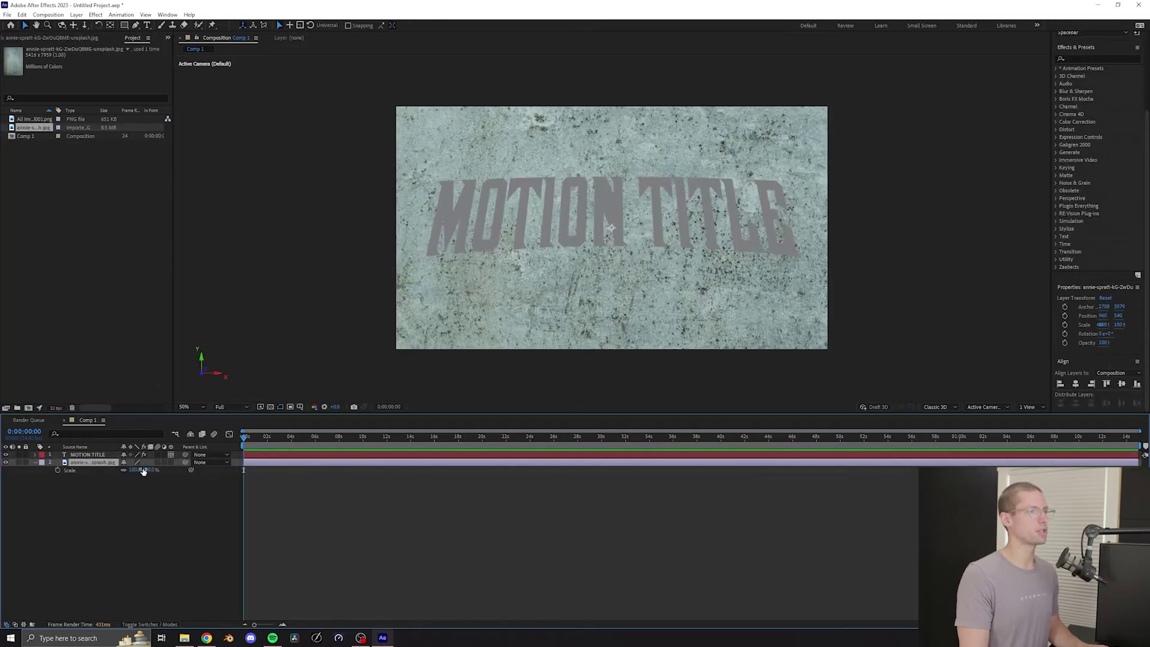
{"action": "mouse_move", "coordinate": [143, 471]}
{"action": "left_mouse_down"}
{"action": "mouse_move", "coordinate": [101, 456]}
{"action": "mouse_move", "coordinate": [196, 474]}
{"action": "mouse_move", "coordinate": [149, 472]}
{"action": "left_mouse_up"}
{"action": "key", "text": "s"}
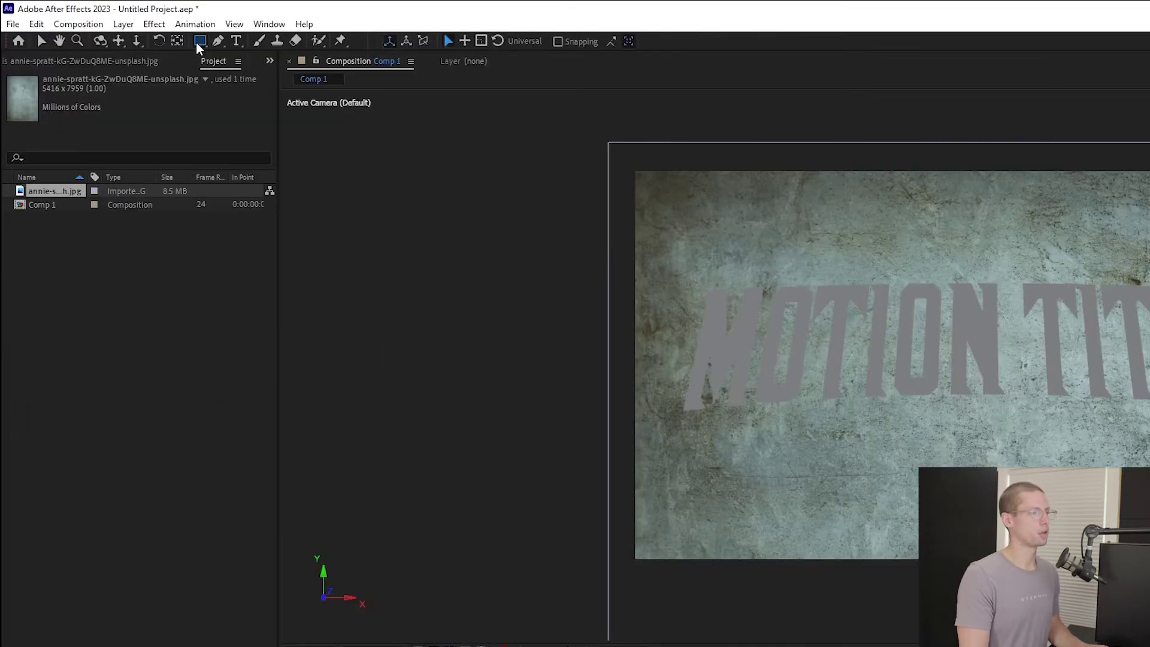
Draw a rectangle shape layer slightly larger than the composition frame, covering it completely
{"action": "left_click", "coordinate": [124, 25]}
{"action": "left_click_drag", "start_coordinate": [622, 164], "coordinate": [1149, 574]}
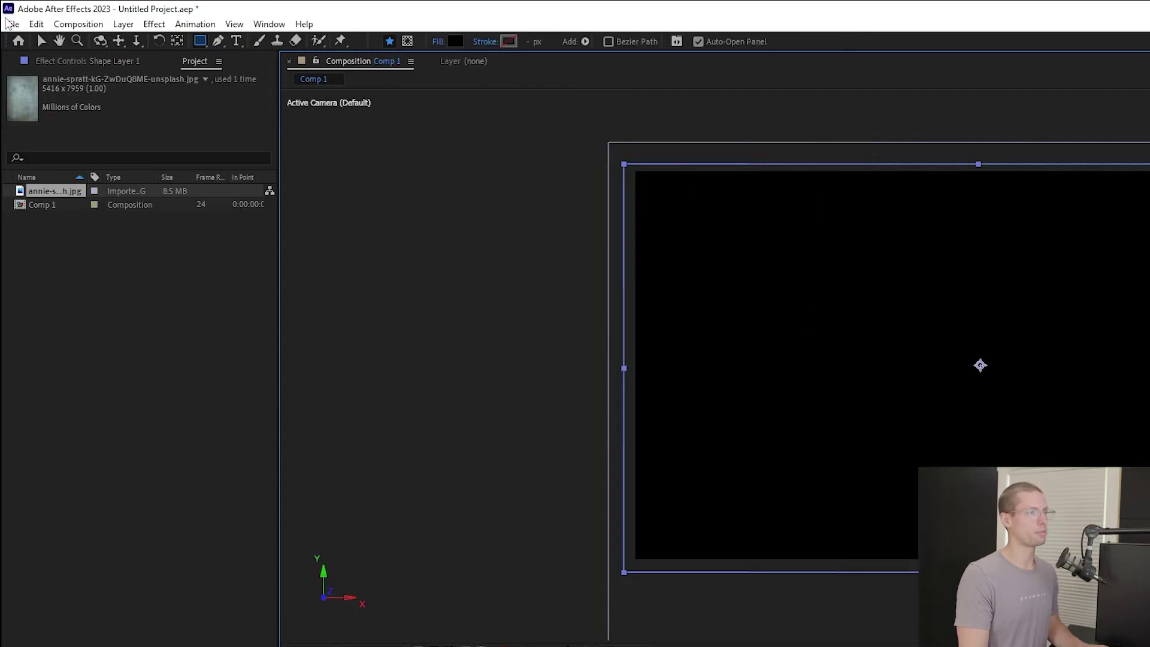
Import the Invincible title card PNG from the Images folder as a color reference
{"action": "left_click", "coordinate": [8, 14]}
{"action": "mouse_move", "coordinate": [162, 227]}
{"action": "left_click", "coordinate": [281, 225]}
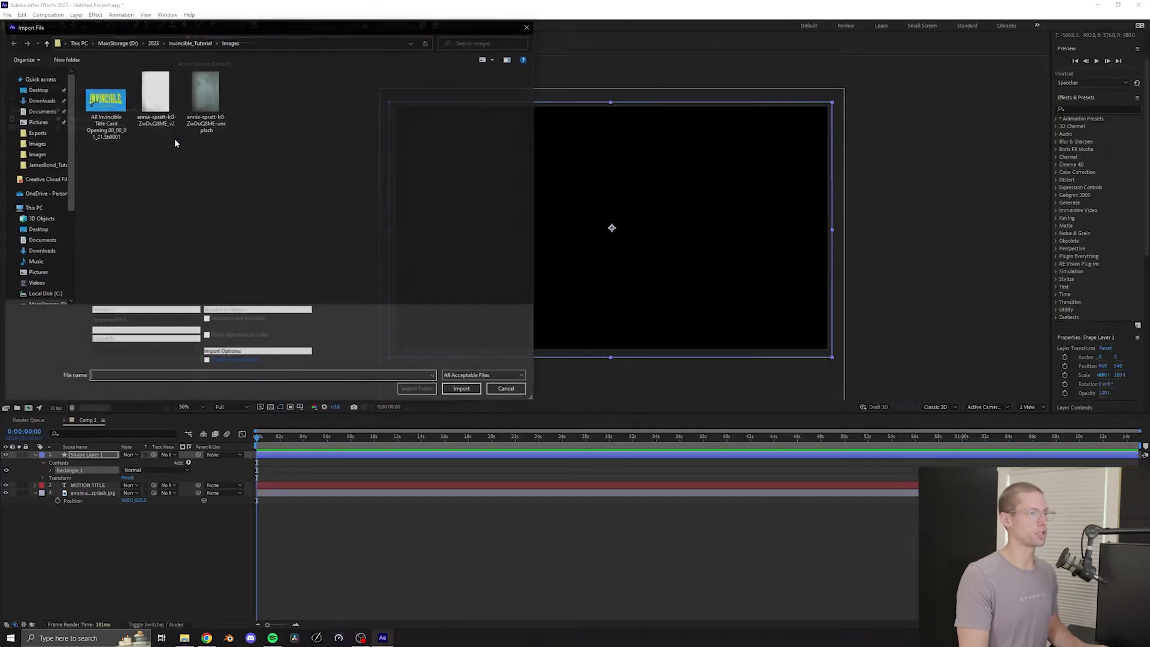
{"action": "left_click", "coordinate": [169, 161]}
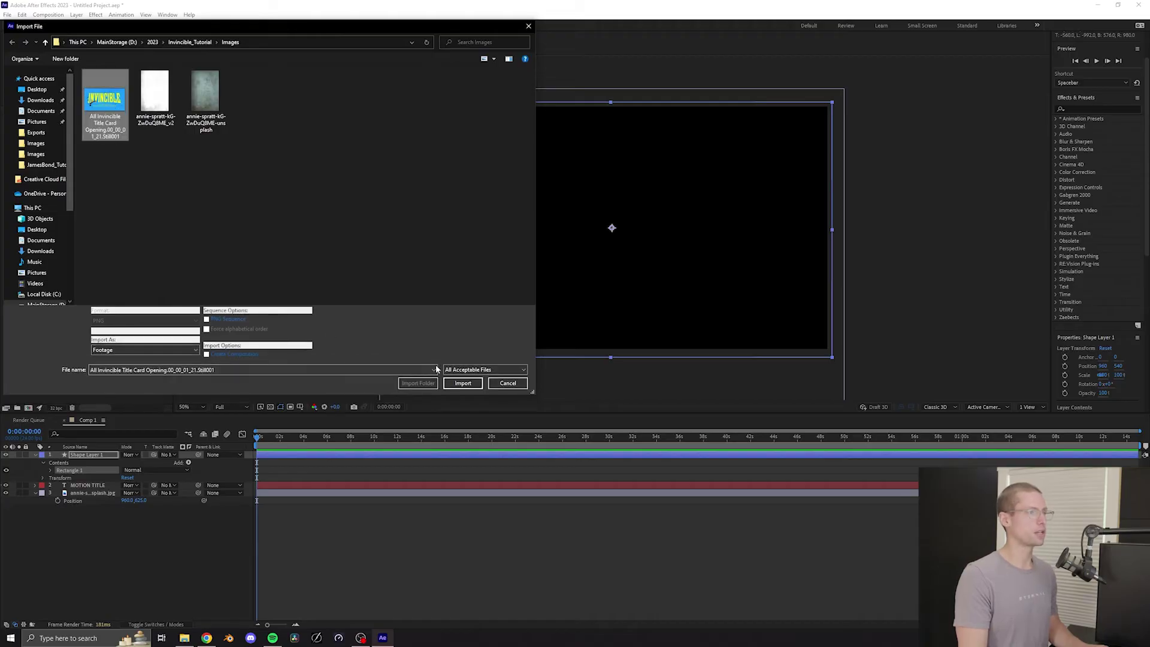
{"action": "left_click", "coordinate": [473, 384]}
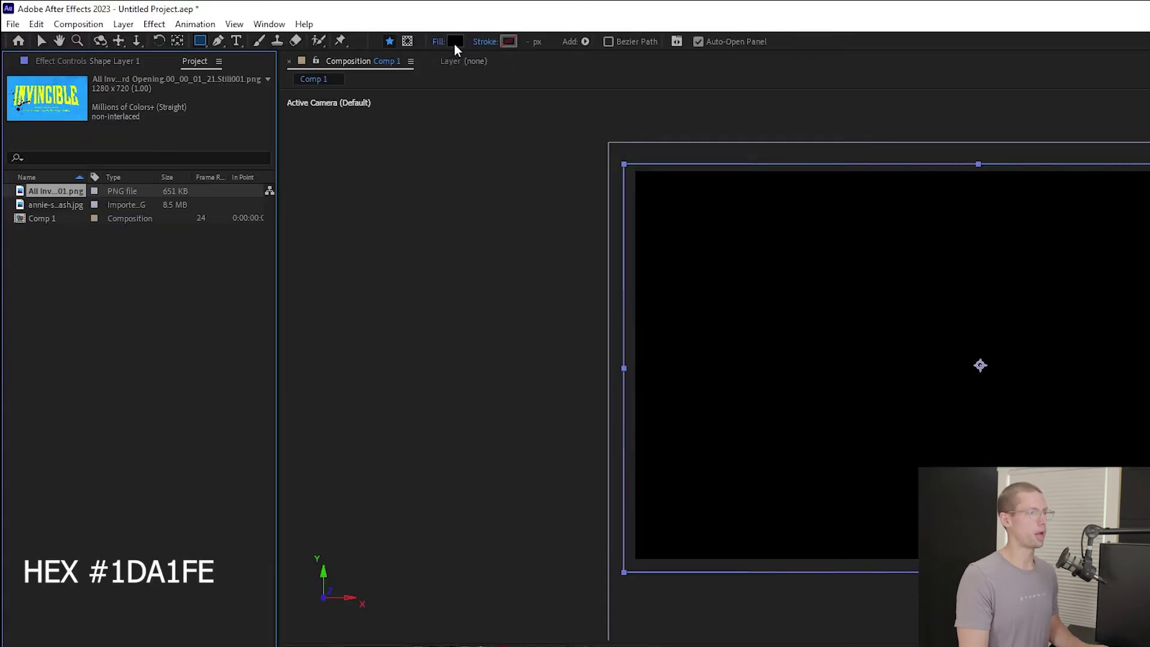
Fill the rectangle shape with blue 1DA1FE and move its layer to the bottom of the layer stack
{"action": "left_click", "coordinate": [455, 42]}
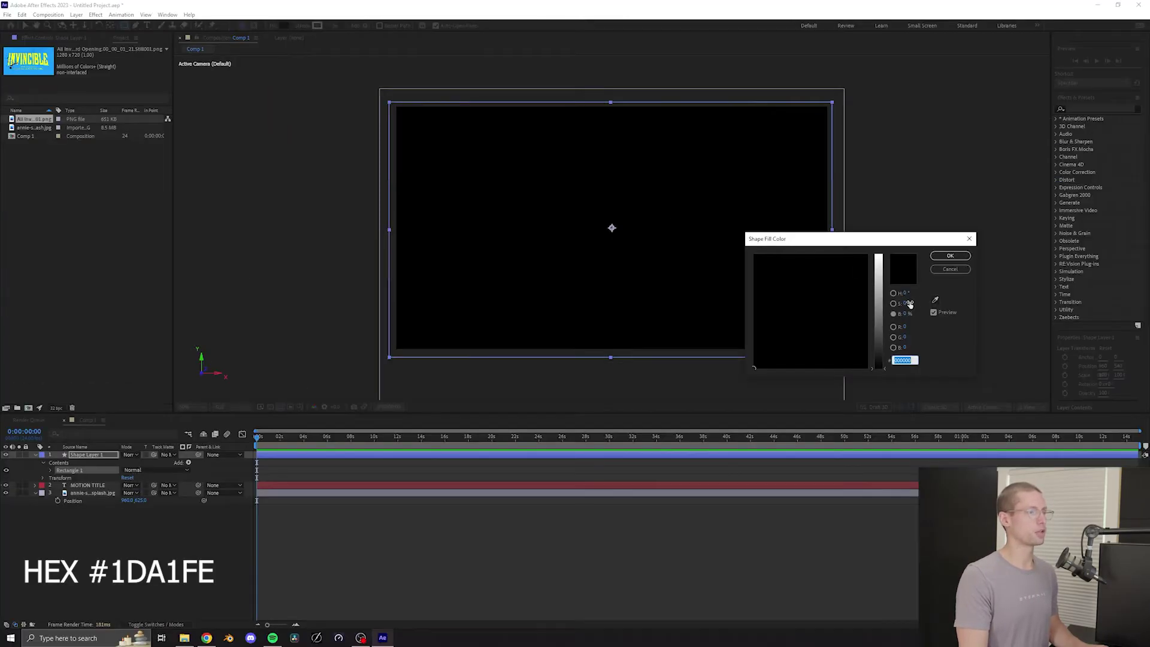
{"action": "type", "text": "1DA1FE"}
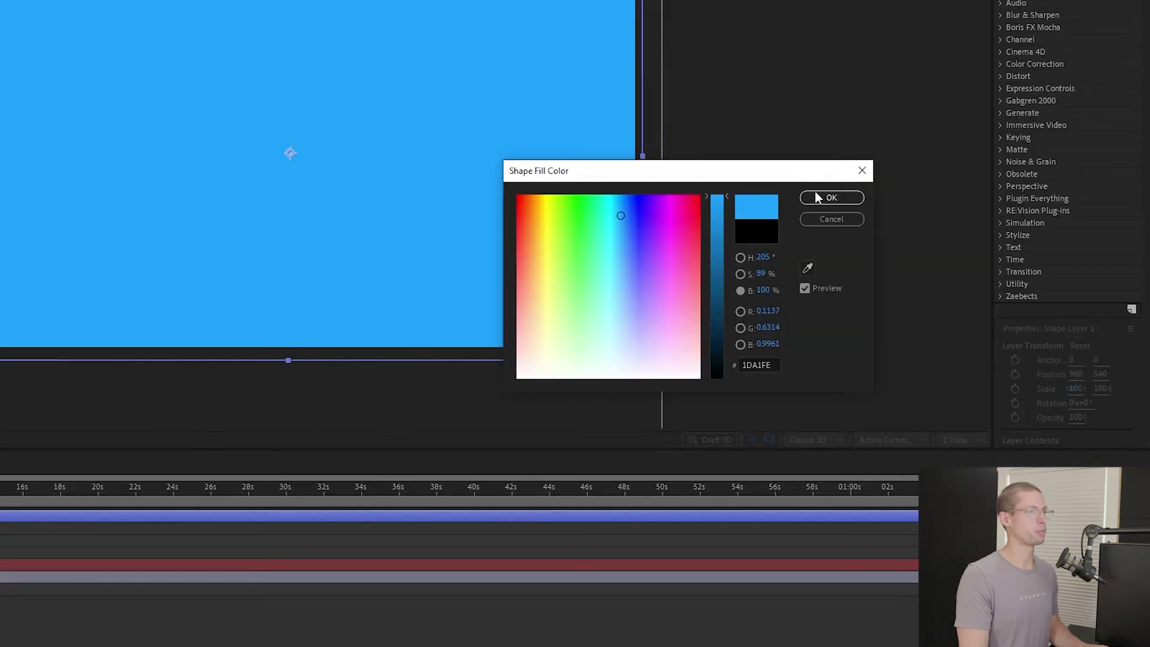
{"action": "left_click", "coordinate": [950, 256]}
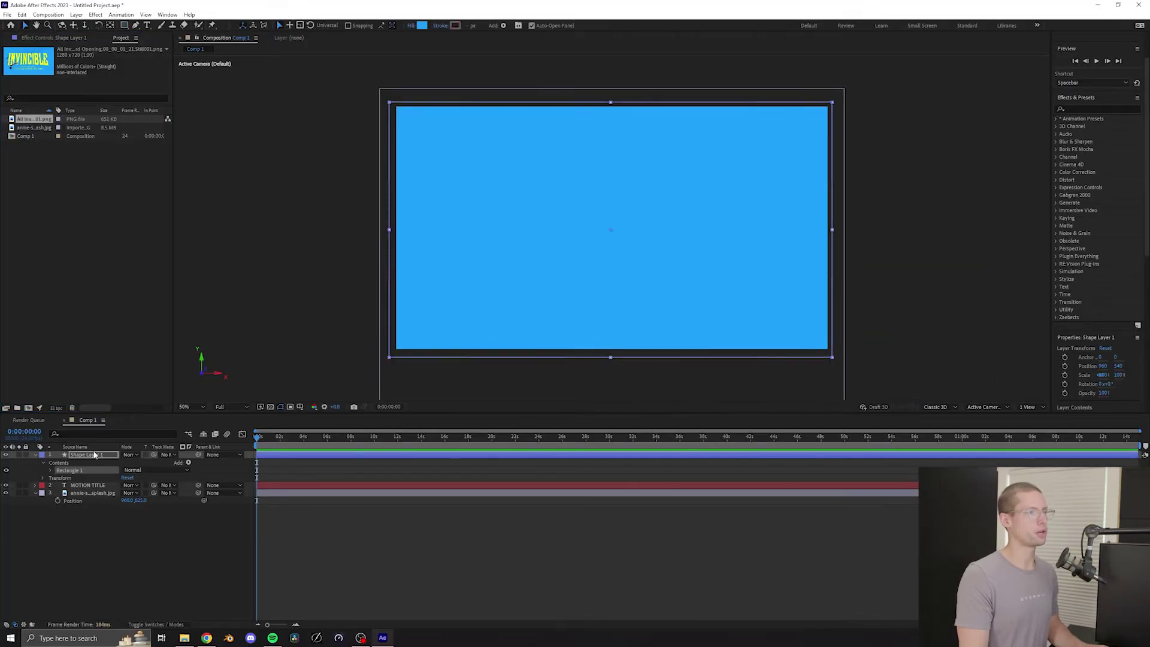
{"action": "left_click", "coordinate": [94, 455]}
{"action": "key", "text": "ctrl+shift+bracketleft"}
Set the distressed texture layer's blending mode to Multiply
{"action": "left_click", "coordinate": [87, 465]}
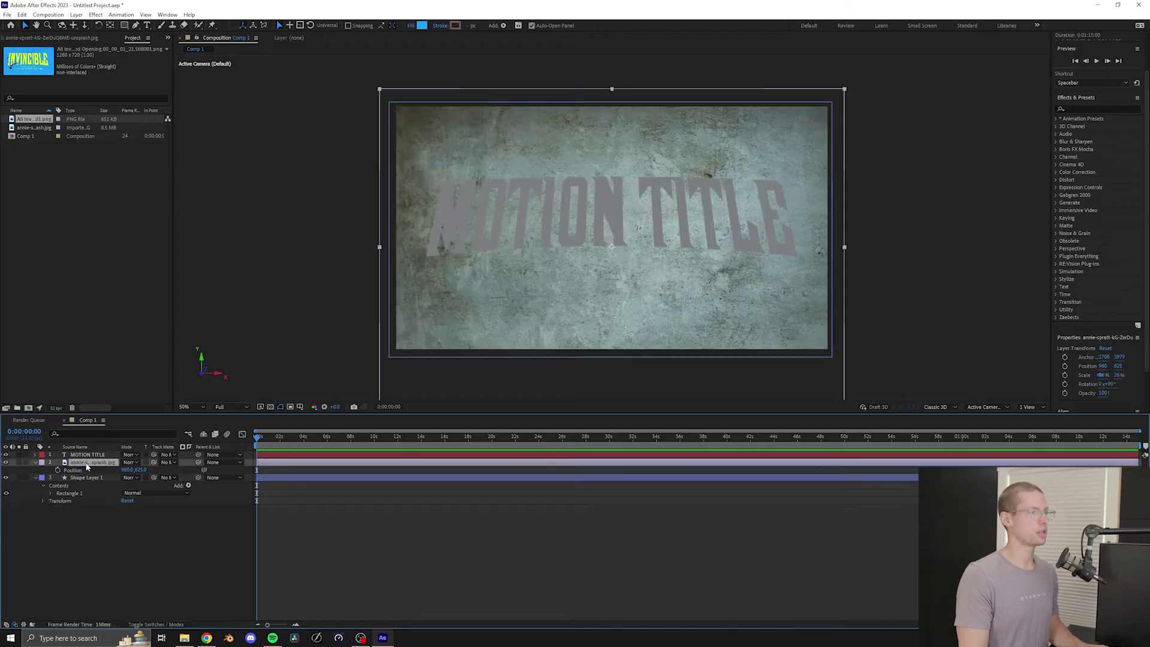
{"action": "left_click", "coordinate": [128, 465]}
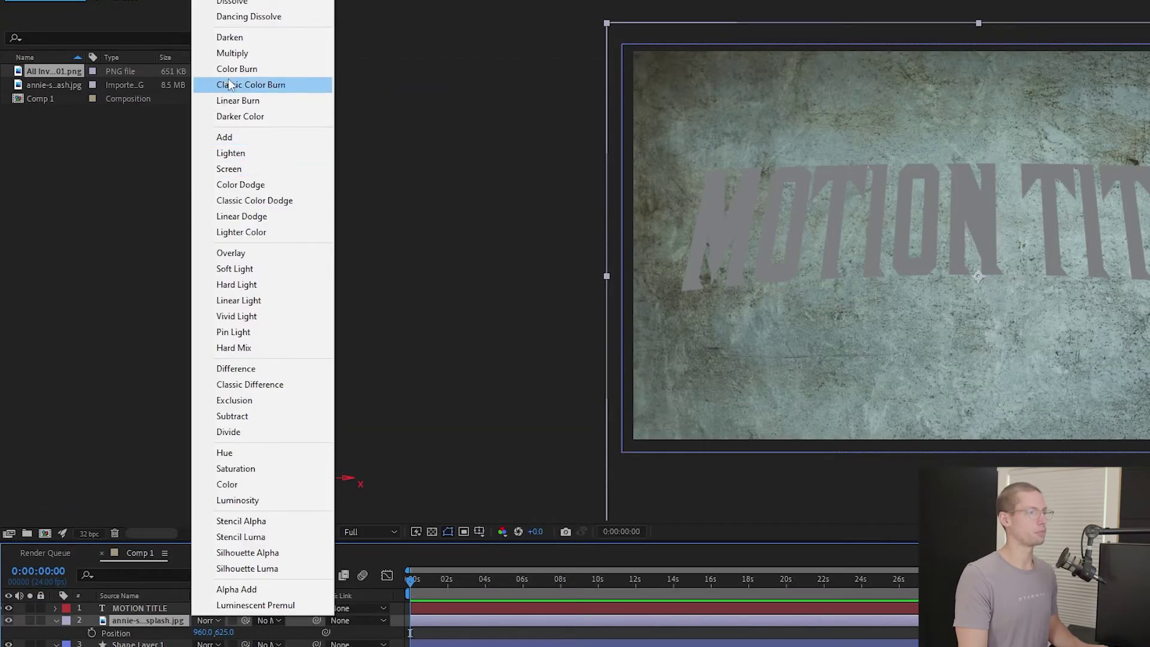
{"action": "left_click", "coordinate": [222, 51]}
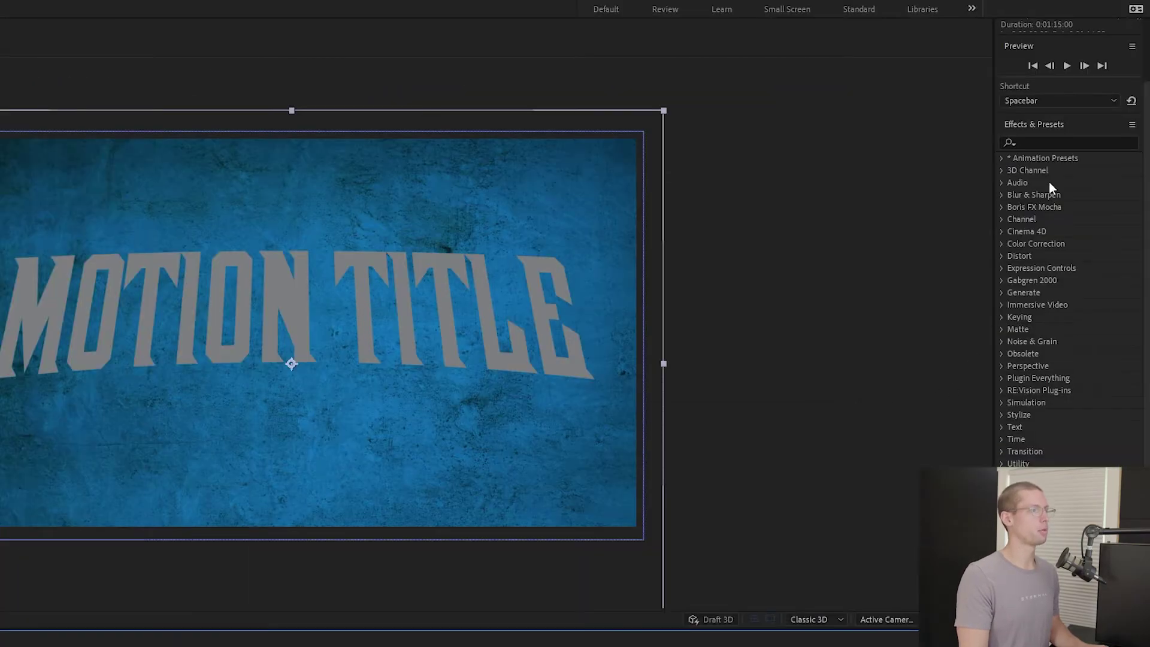
Apply Levels to the distressed texture with Input Black at about 0.0745 and Input White at about 0.3412
{"action": "left_click", "coordinate": [1045, 140]}
{"action": "type", "text": "levels"}
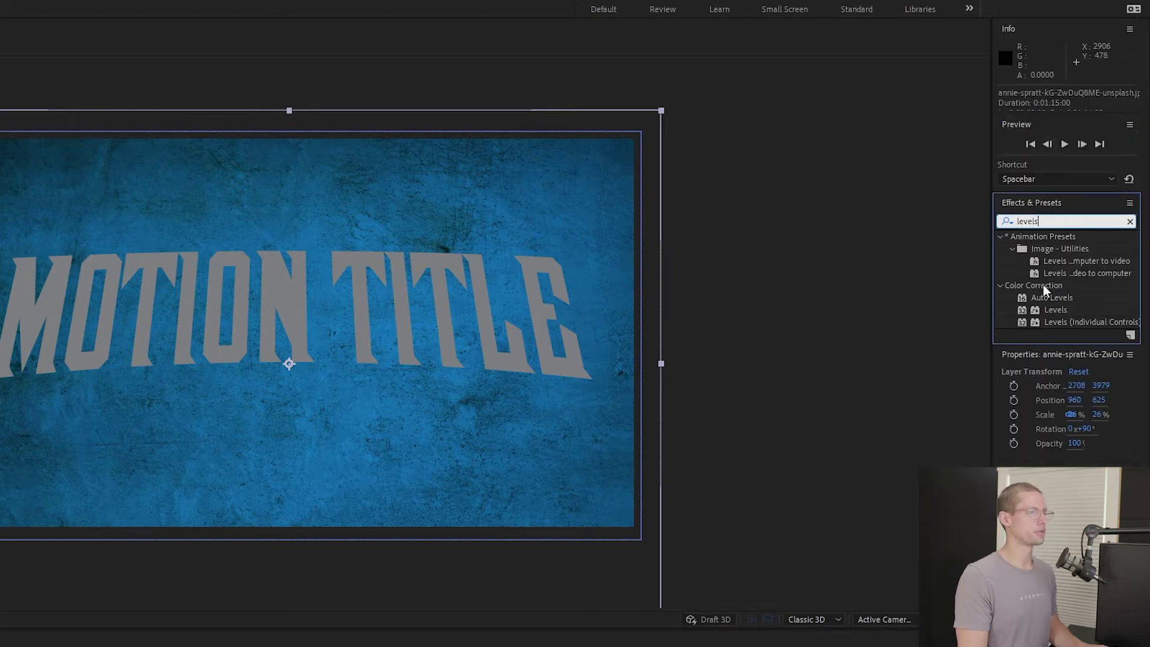
{"action": "left_click_drag", "start_coordinate": [1055, 310], "coordinate": [359, 335]}
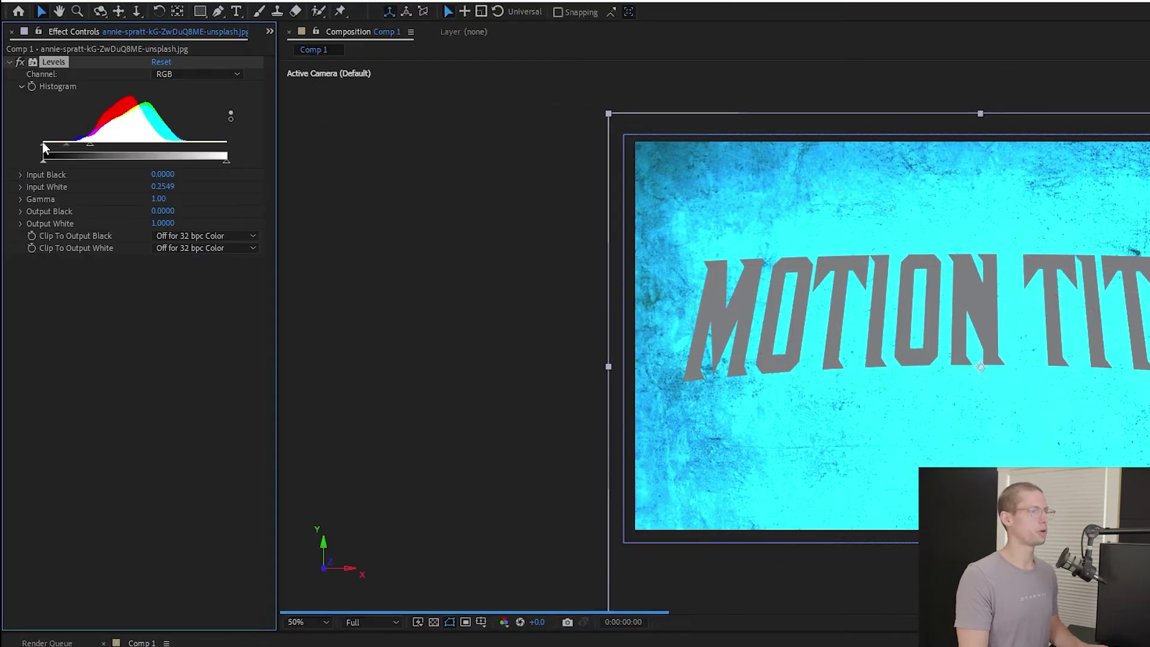
{"action": "left_click_drag", "start_coordinate": [87, 144], "coordinate": [105, 147]}
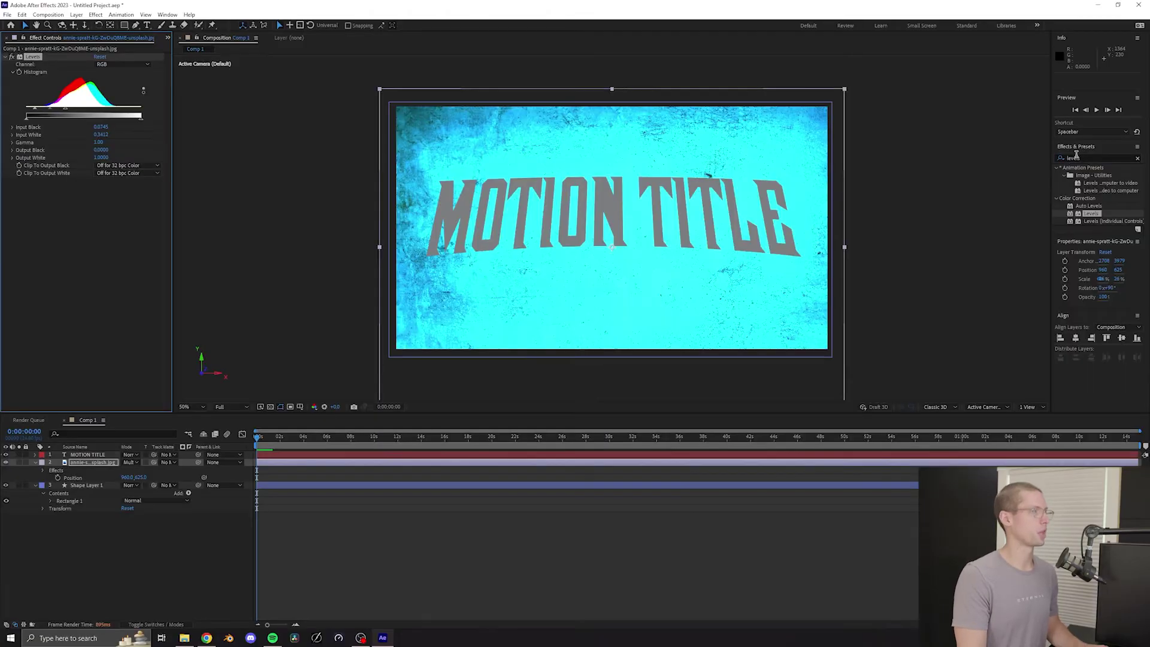
Apply the Black & White effect to the distressed texture layer
{"action": "left_click", "coordinate": [1074, 157]}
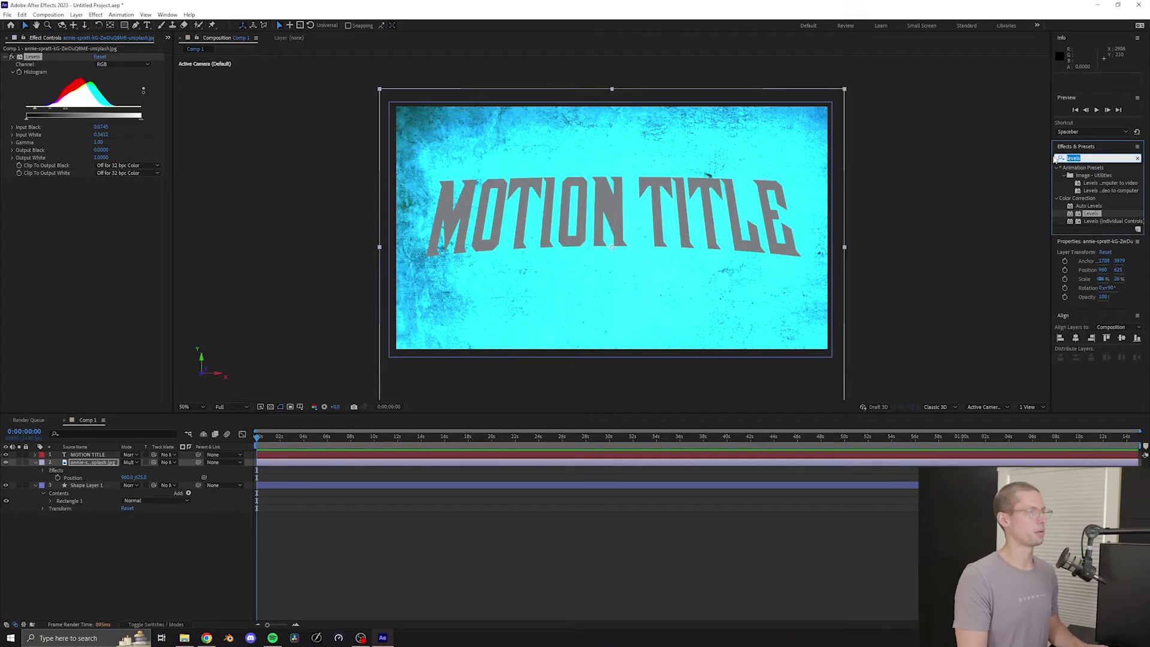
{"action": "key", "text": "BackSpace"}
{"action": "type", "text": "black"}
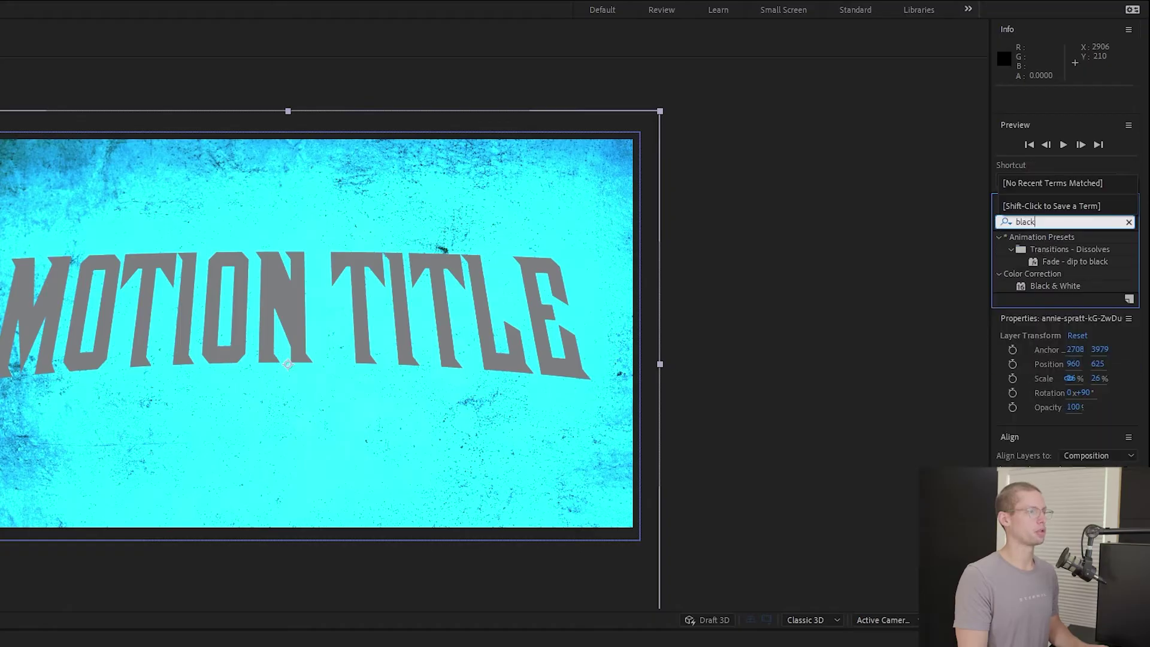
{"action": "left_click_drag", "start_coordinate": [1055, 286], "coordinate": [85, 462]}
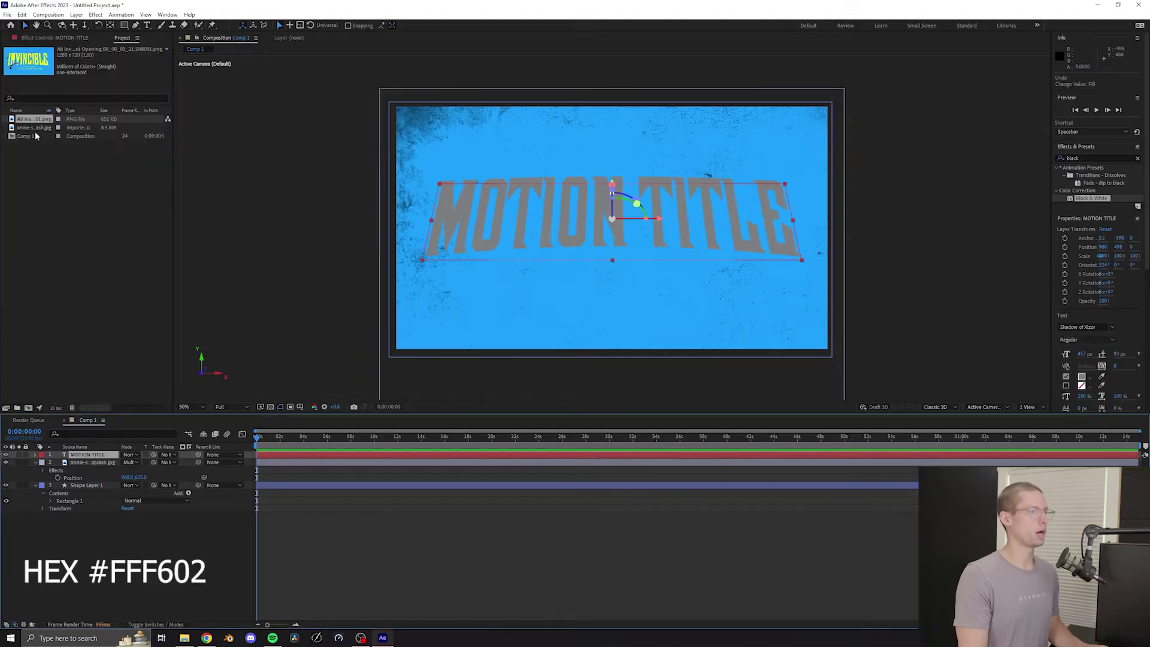
Place the Invincible title card in the composition, sample its yellow FFF602 as the MOTION TITLE fill, and delete the title card layer
{"action": "left_click_drag", "start_coordinate": [33, 119], "coordinate": [104, 449]}
{"action": "left_click_drag", "start_coordinate": [358, 420], "coordinate": [360, 446]}
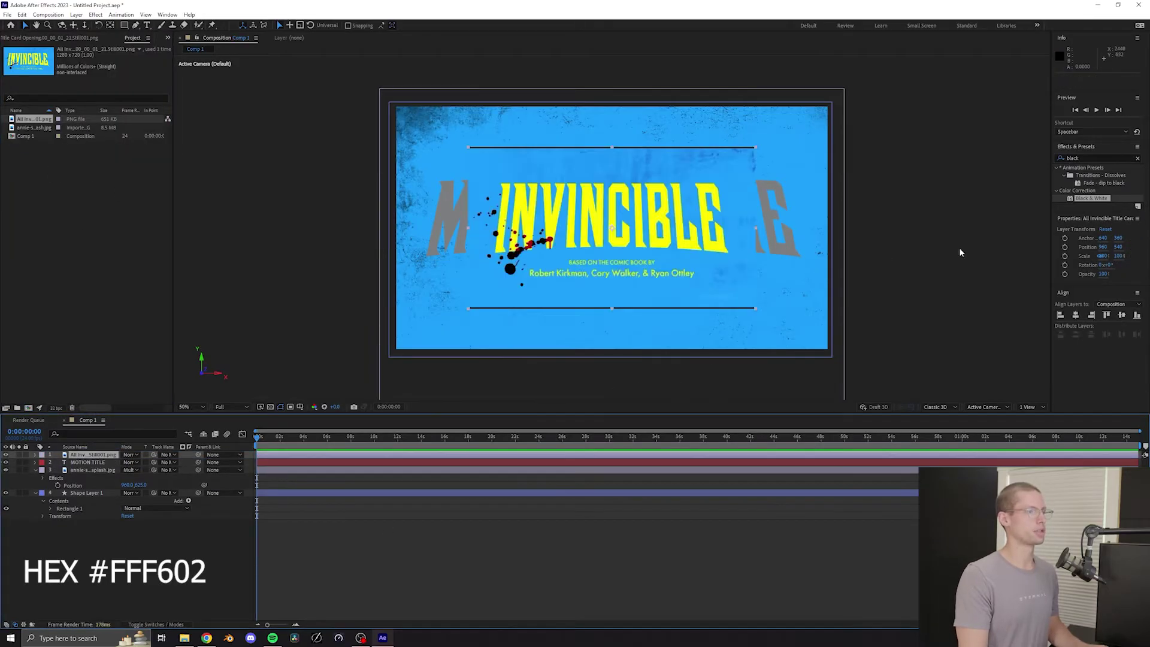
{"action": "left_click", "coordinate": [88, 462]}
{"action": "left_click", "coordinate": [1082, 383]}
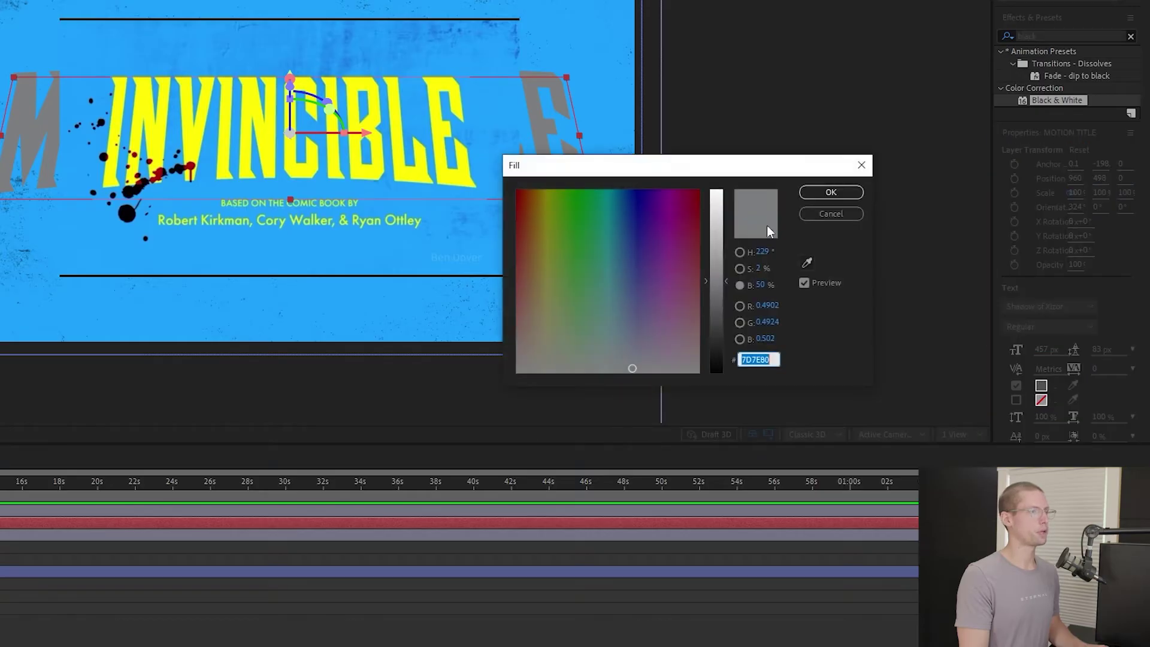
{"action": "left_click", "coordinate": [806, 259]}
{"action": "left_click", "coordinate": [404, 170]}
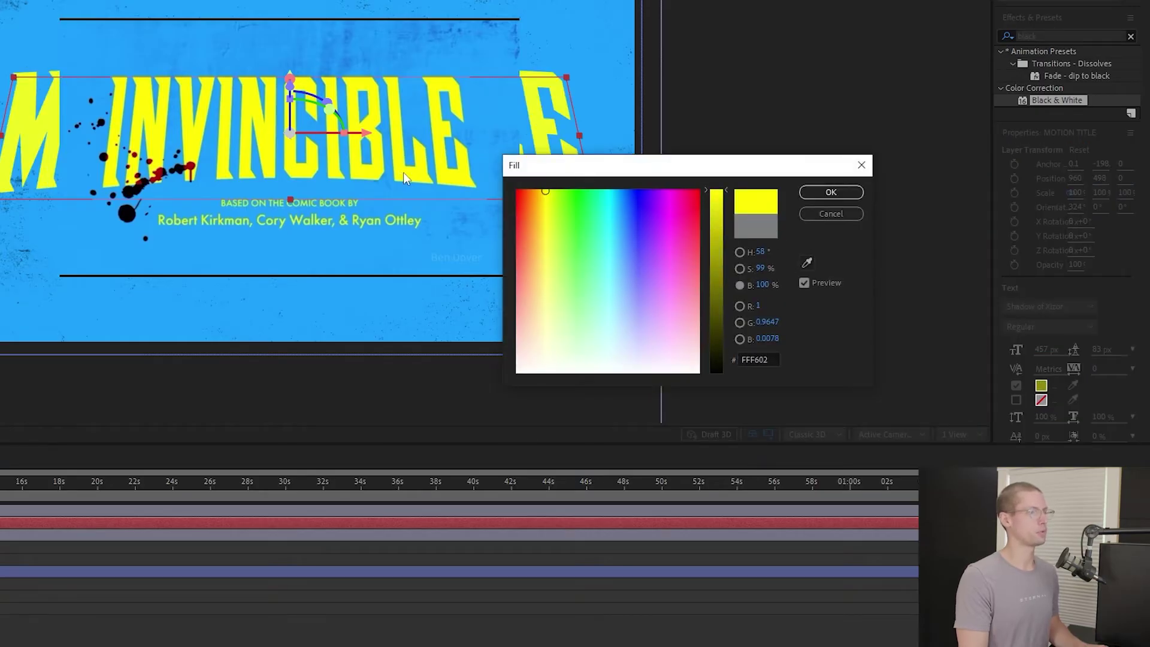
{"action": "left_click", "coordinate": [824, 195]}
{"action": "left_click", "coordinate": [78, 455]}
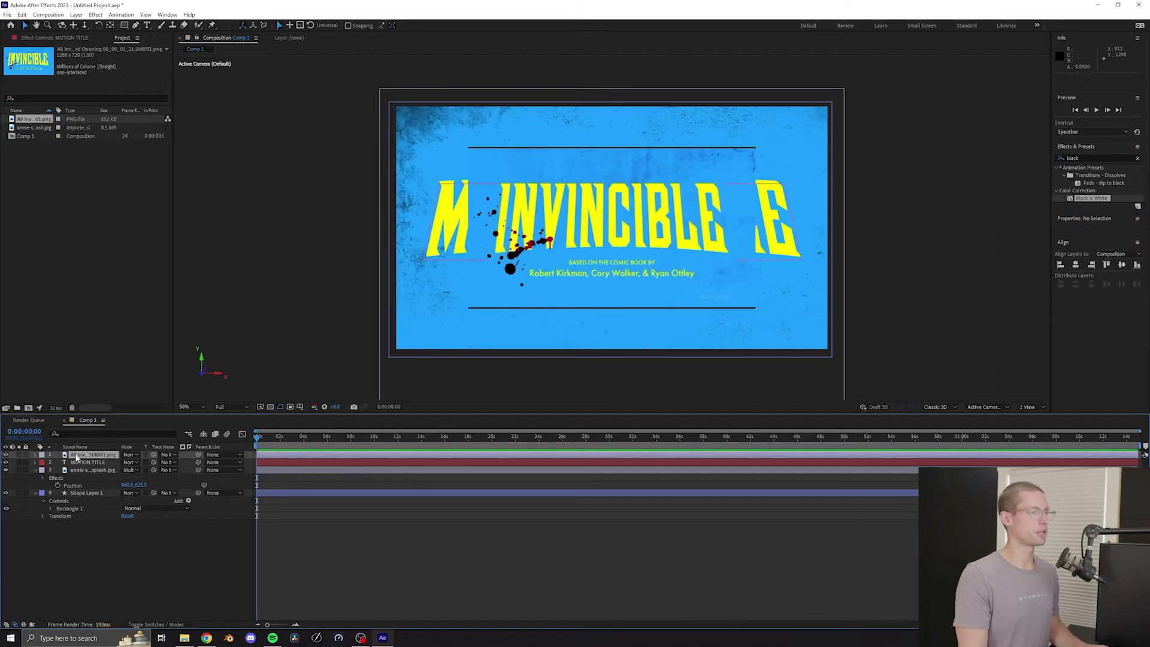
{"action": "key", "text": "Delete"}
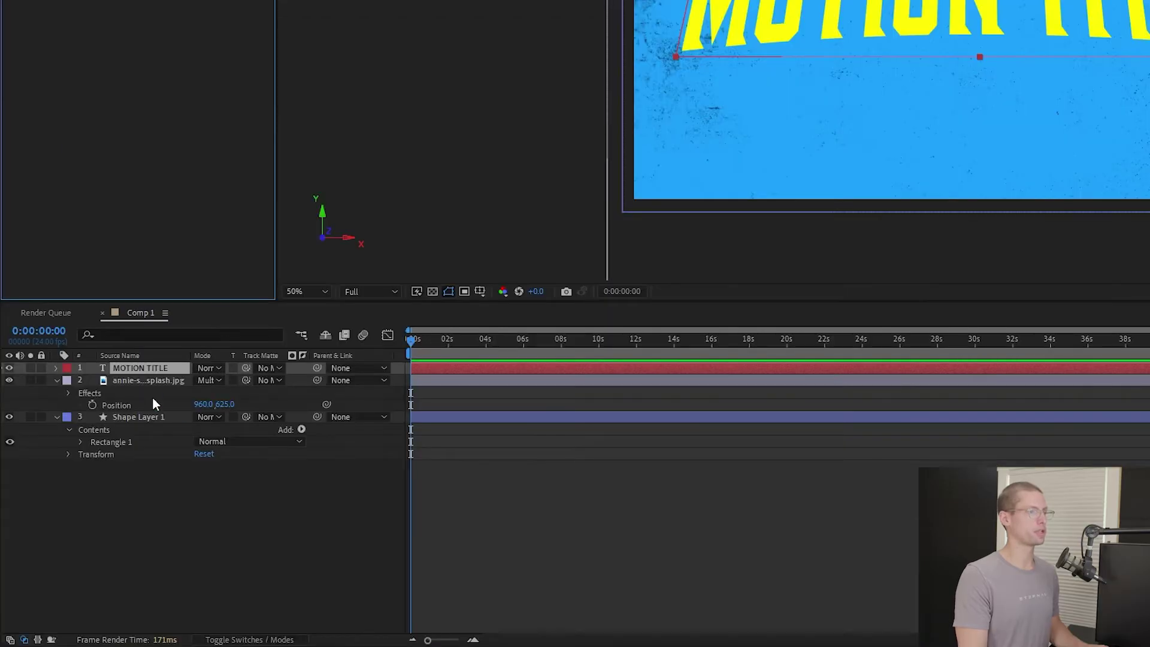
Duplicate the MOTION TITLE layer and change the lower copy's fill to lime green 8AFF01
{"action": "key", "text": "ctrl+d"}
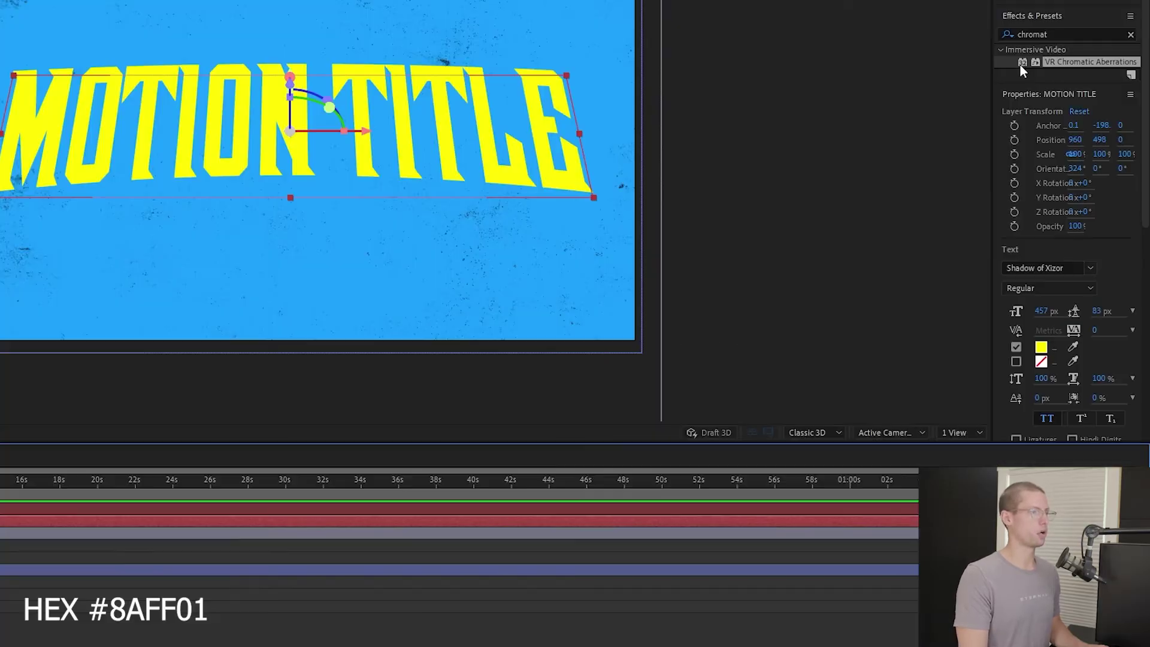
{"action": "left_click", "coordinate": [1041, 349]}
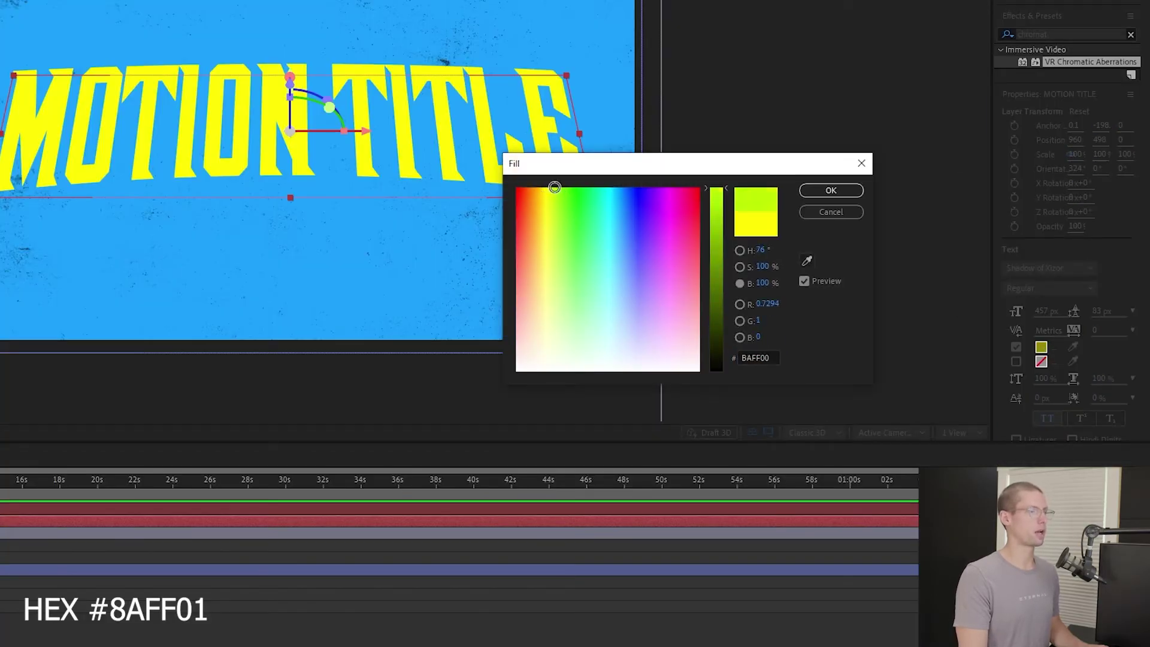
{"action": "left_click_drag", "start_coordinate": [554, 187], "coordinate": [560, 188]}
{"action": "left_click", "coordinate": [841, 188]}
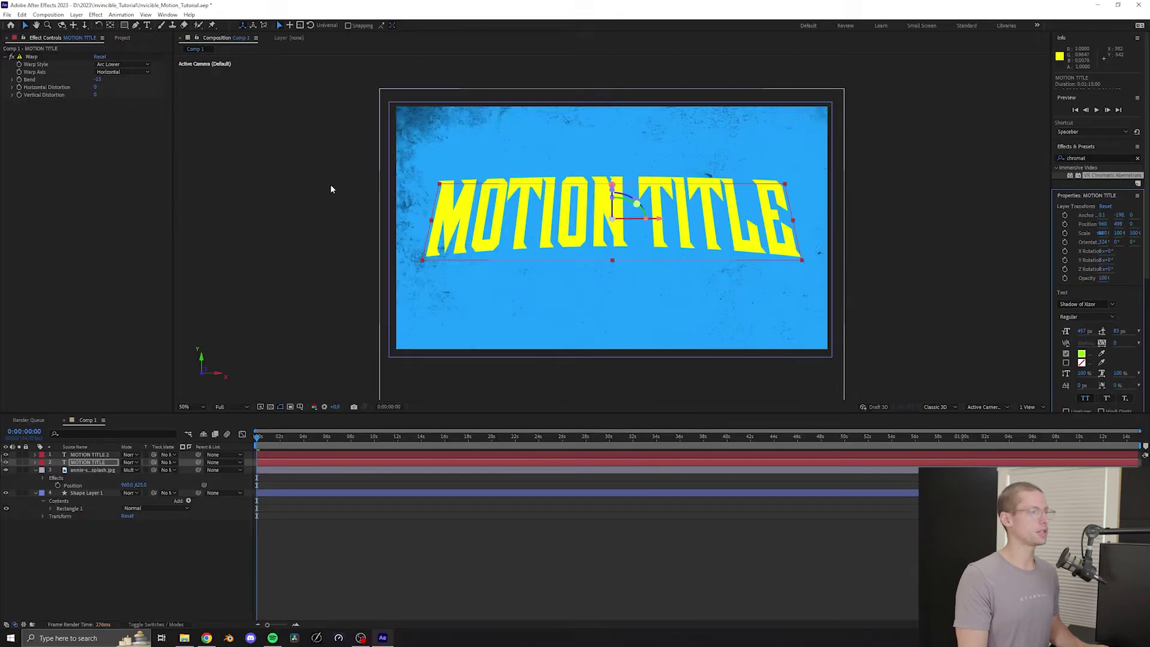
Apply Directional Blur to the lower green MOTION TITLE copy with a Blur Length of about 14.8
{"action": "left_click", "coordinate": [96, 15]}
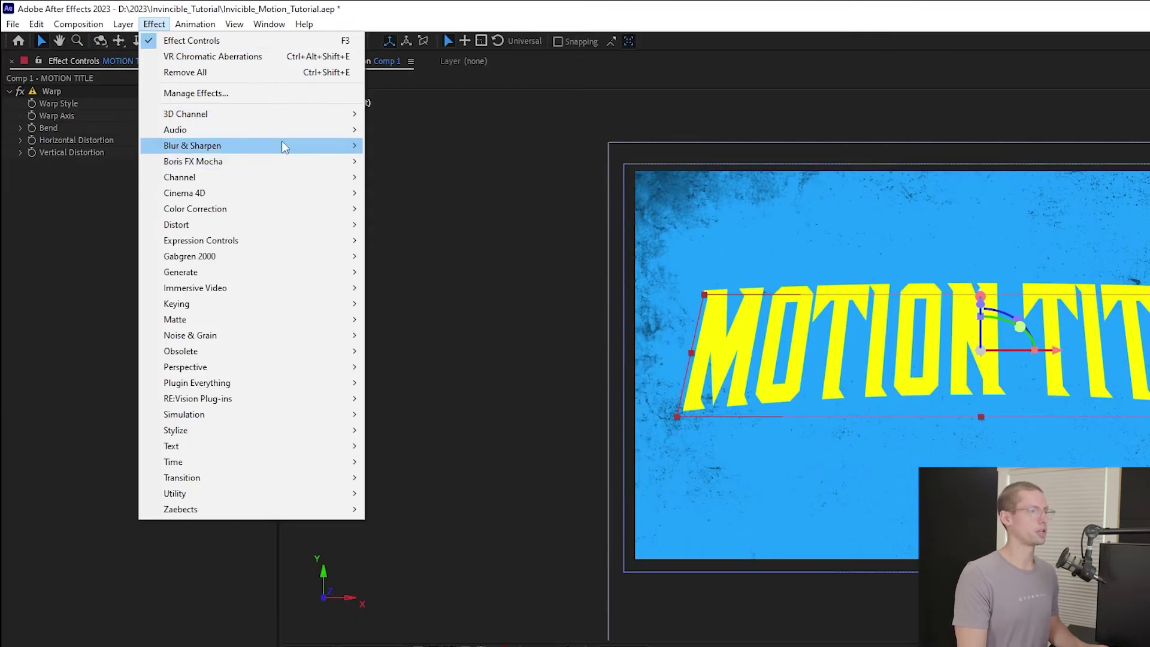
{"action": "mouse_move", "coordinate": [185, 93]}
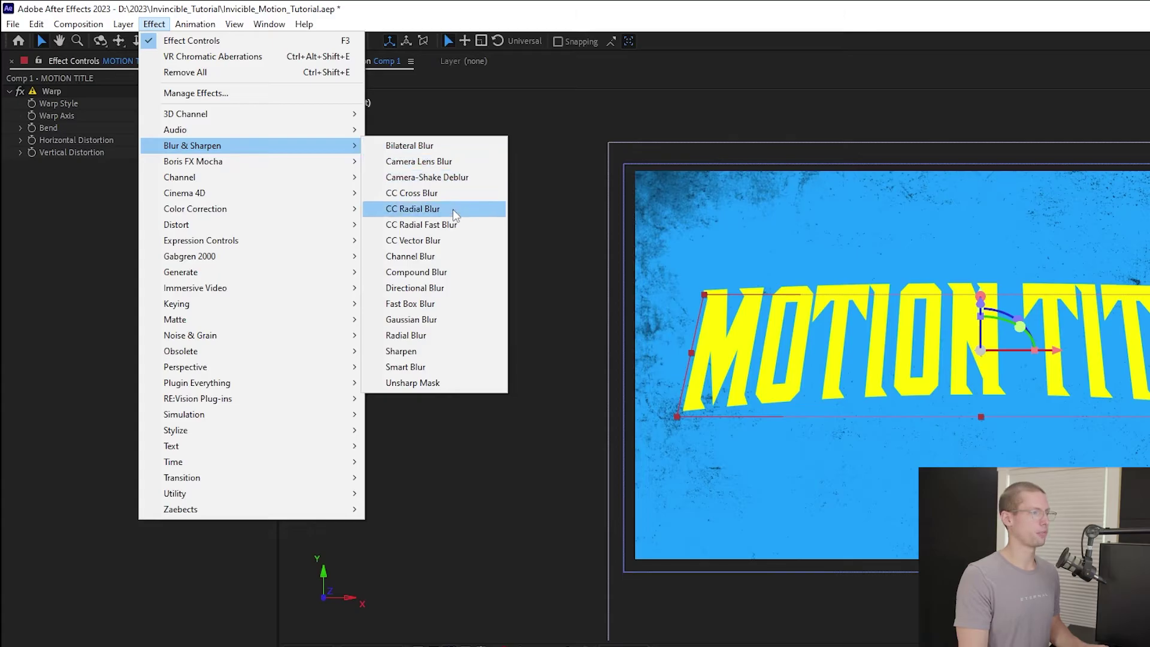
{"action": "left_click", "coordinate": [445, 294]}
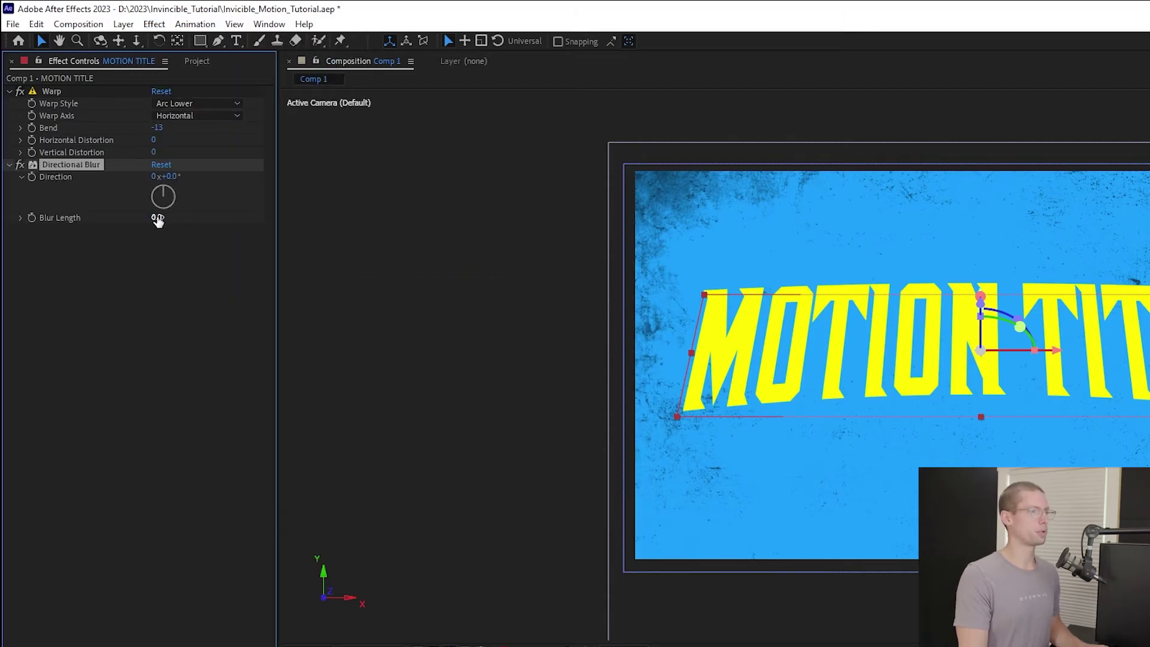
{"action": "left_click_drag", "start_coordinate": [158, 220], "coordinate": [218, 219]}
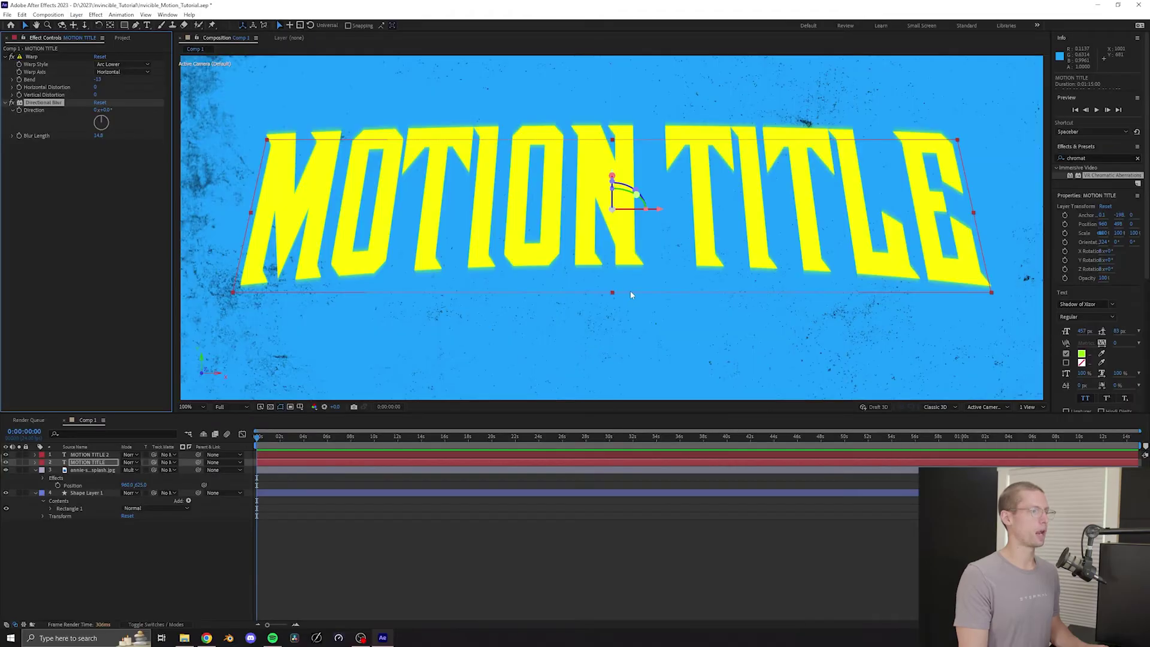
{"action": "key", "text": "comma"}
{"action": "key", "text": "comma"}
{"action": "left_click", "coordinate": [395, 527]}
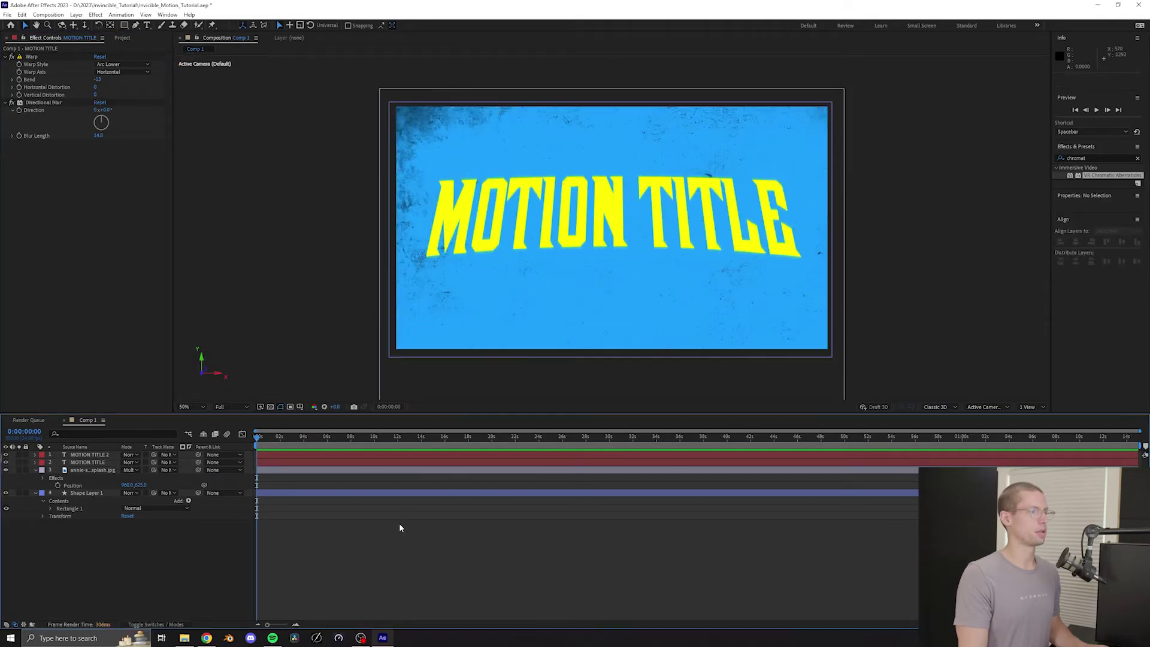
Import the bkgvp EPS splatter artwork from the vectorportal-s-bkgvp folder in Downloads as footage
{"action": "left_click", "coordinate": [7, 14]}
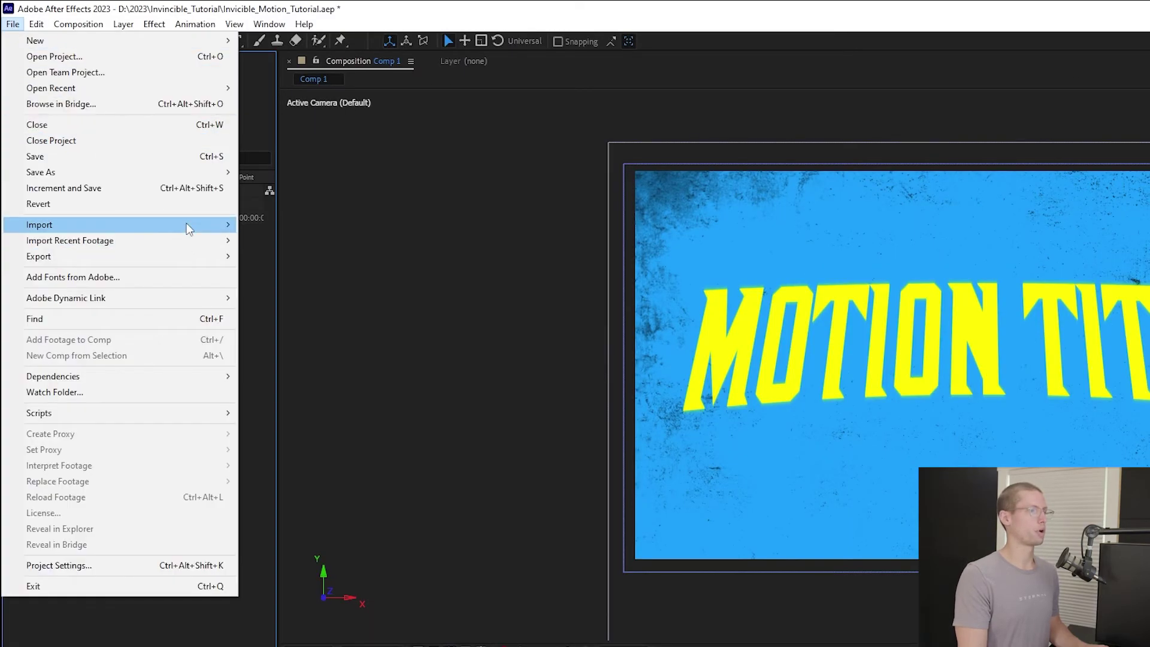
{"action": "mouse_move", "coordinate": [189, 229]}
{"action": "left_click", "coordinate": [419, 224]}
{"action": "left_click", "coordinate": [99, 85]}
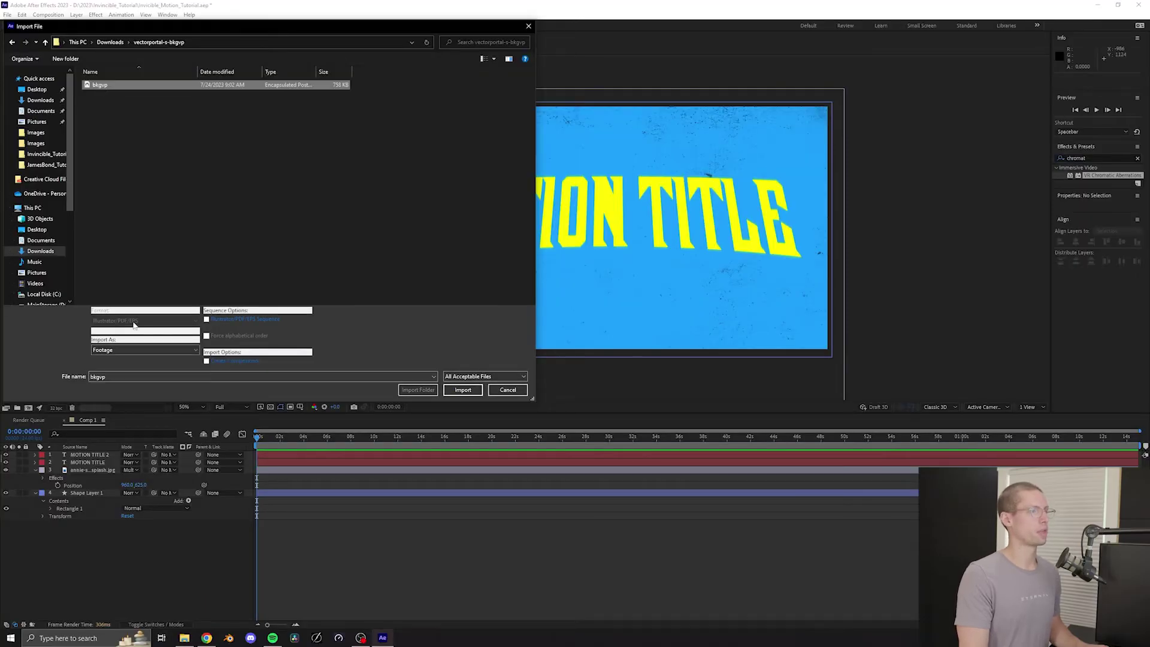
{"action": "left_click", "coordinate": [462, 389]}
Place the splatter as the top layer over the title's M, scaled to 78%, rotated -28° and blended with Multiply
{"action": "left_click_drag", "start_coordinate": [103, 450], "coordinate": [132, 463]}
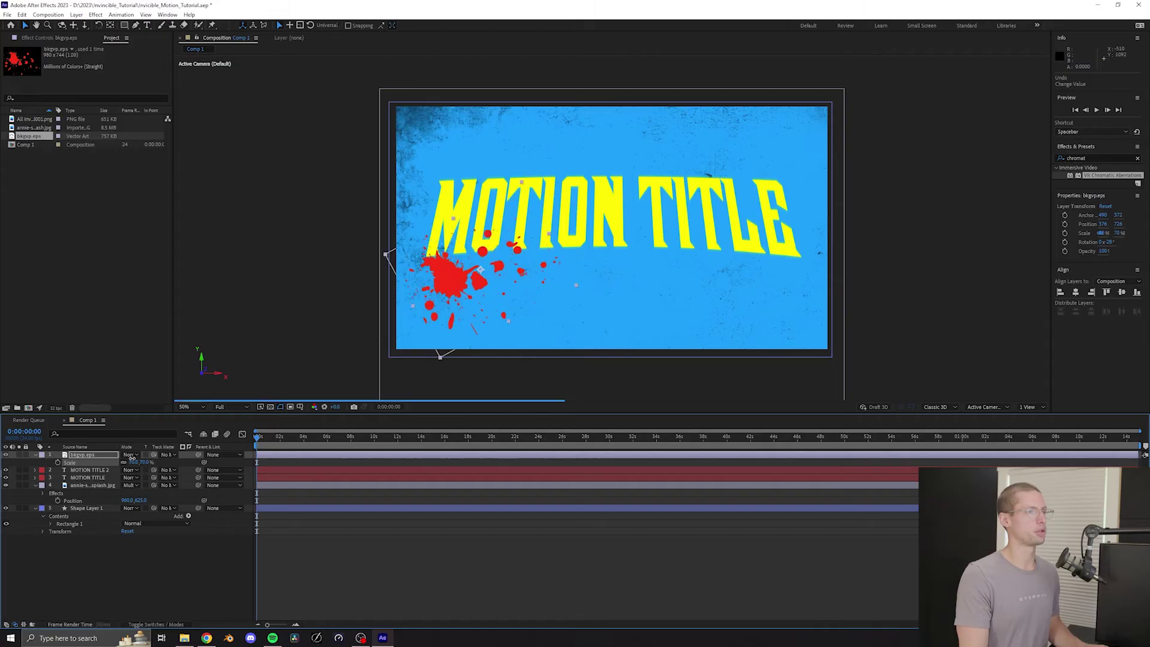
{"action": "left_click_drag", "start_coordinate": [449, 272], "coordinate": [410, 263]}
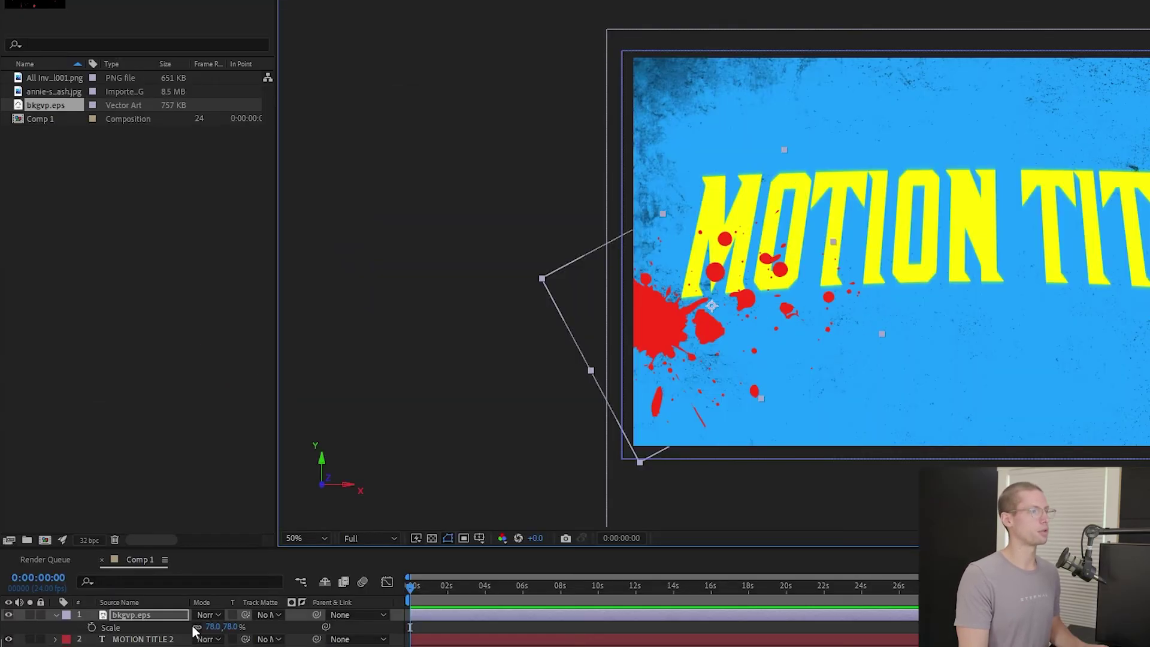
{"action": "left_click", "coordinate": [130, 455]}
{"action": "left_click", "coordinate": [237, 50]}
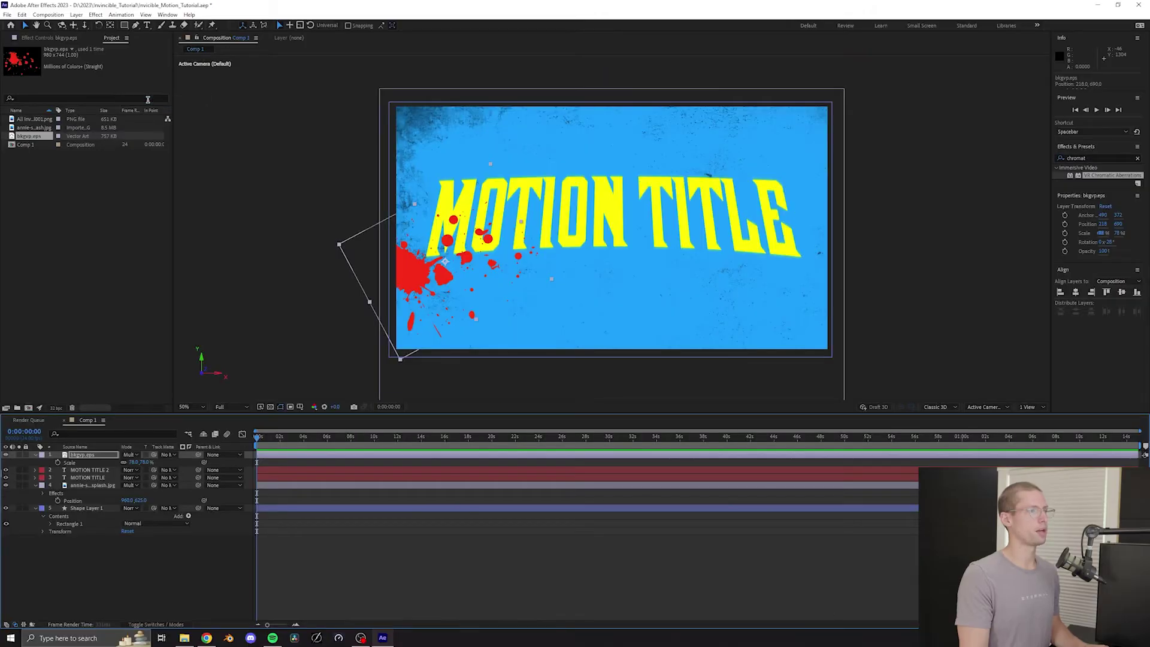
Apply Brightness & Contrast to the splatter layer with Brightness at -150 and set its blending mode to Normal
{"action": "left_click", "coordinate": [1063, 155]}
{"action": "type", "text": "brigh"}
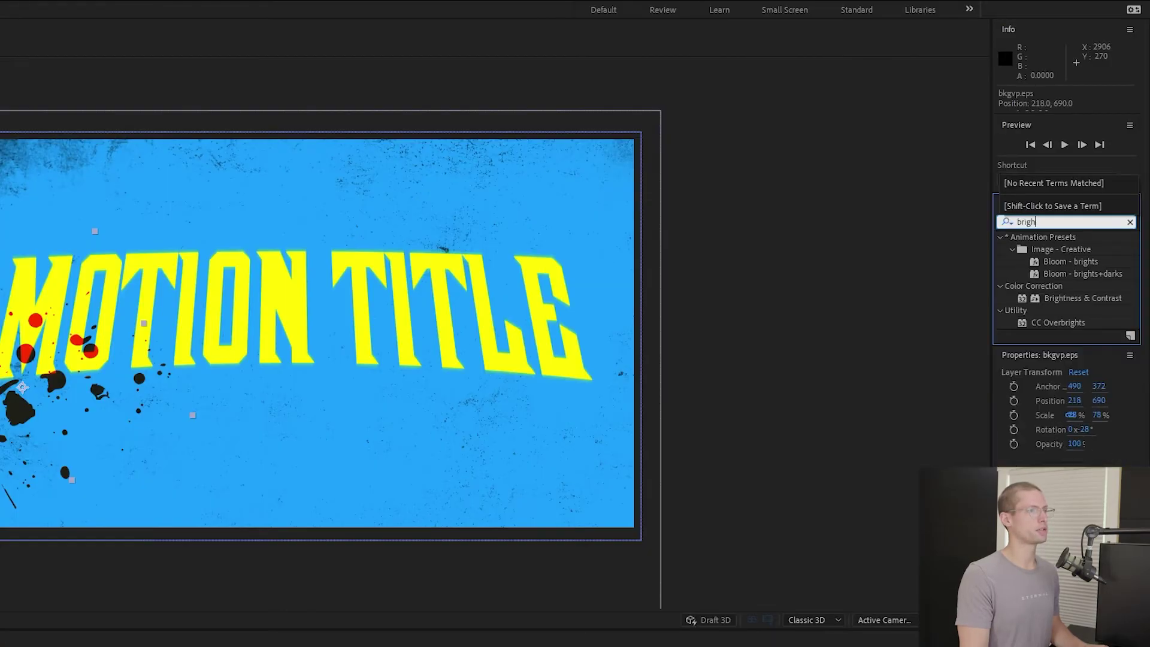
{"action": "type", "text": "t"}
{"action": "double_click", "coordinate": [1058, 298]}
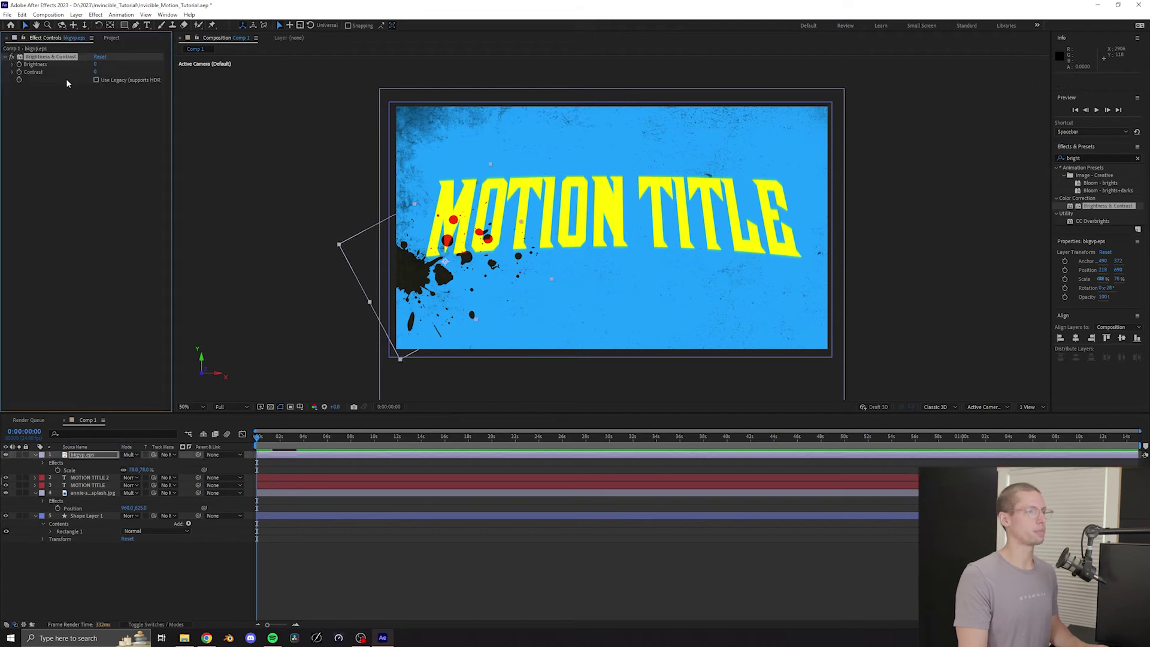
{"action": "left_click_drag", "start_coordinate": [95, 64], "coordinate": [51, 61]}
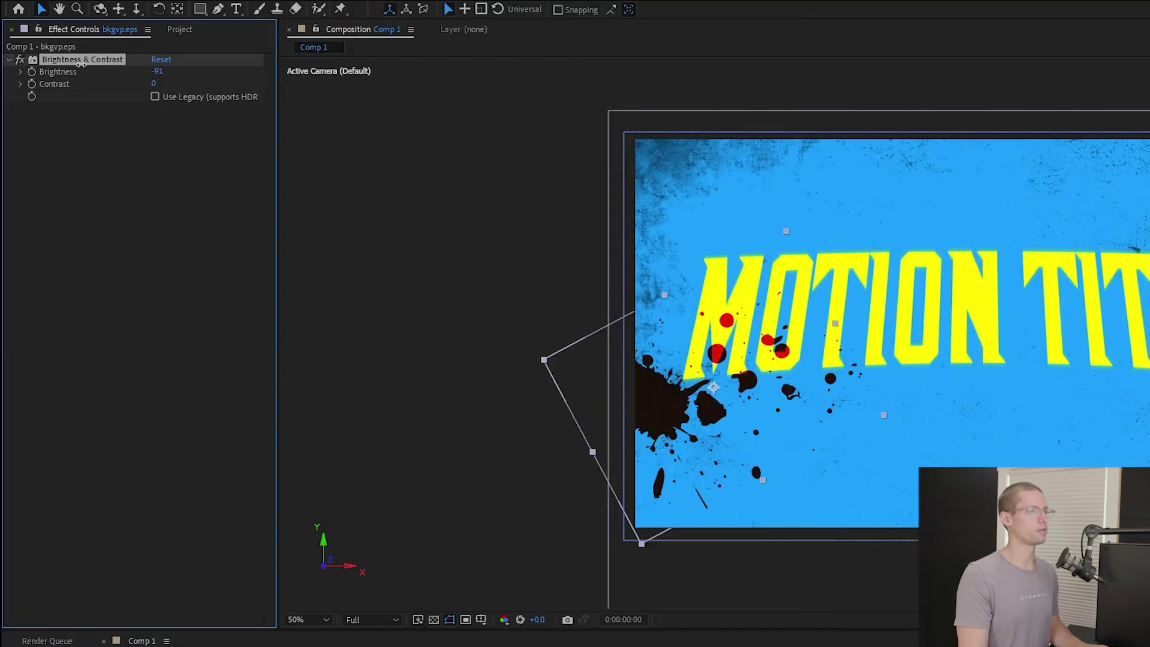
{"action": "left_click", "coordinate": [206, 641]}
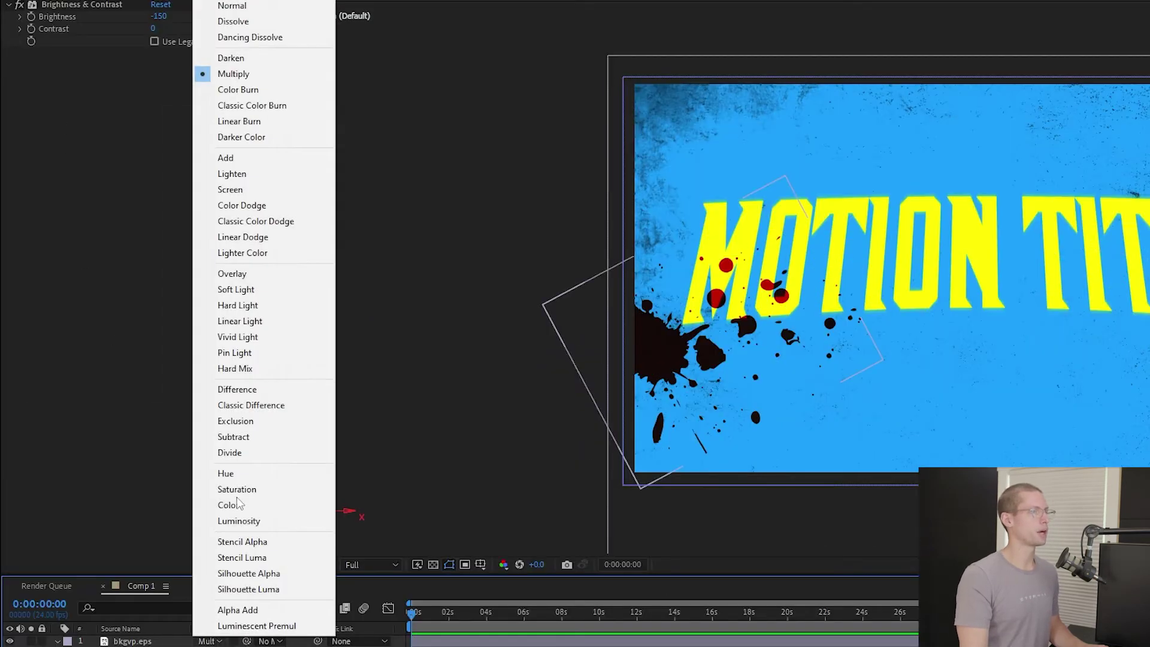
{"action": "left_click", "coordinate": [231, 5]}
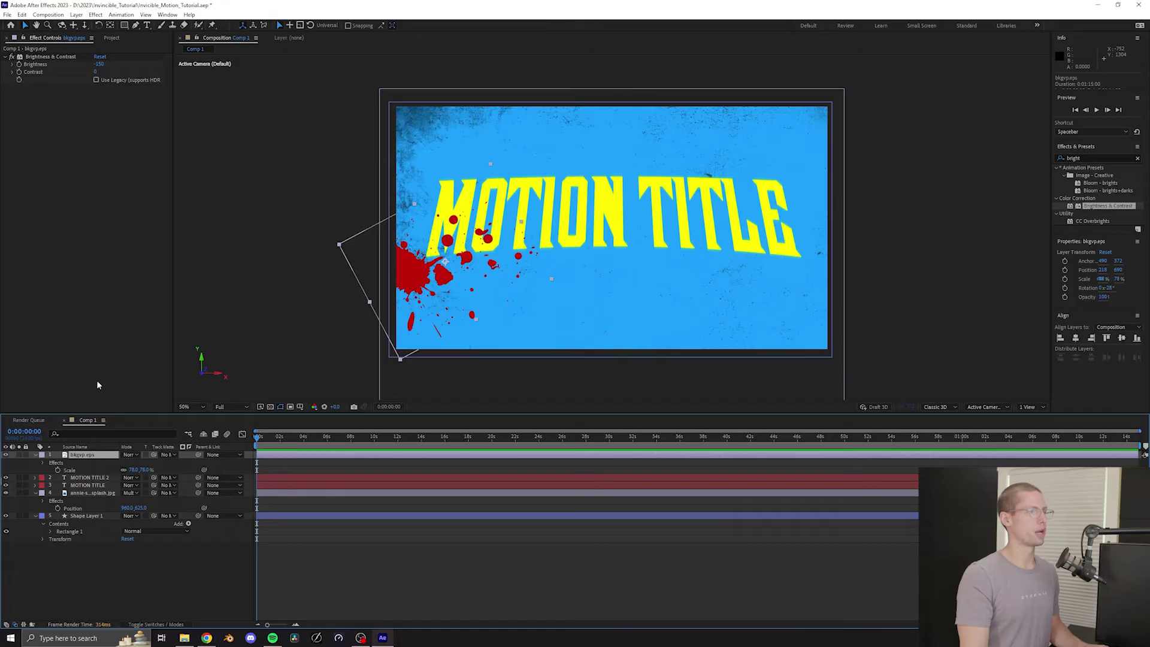
Draw a thin vertical drip below the blood drop under the M with the Pen tool and fill it with the splatter's red, C31209
{"action": "key", "text": "slash"}
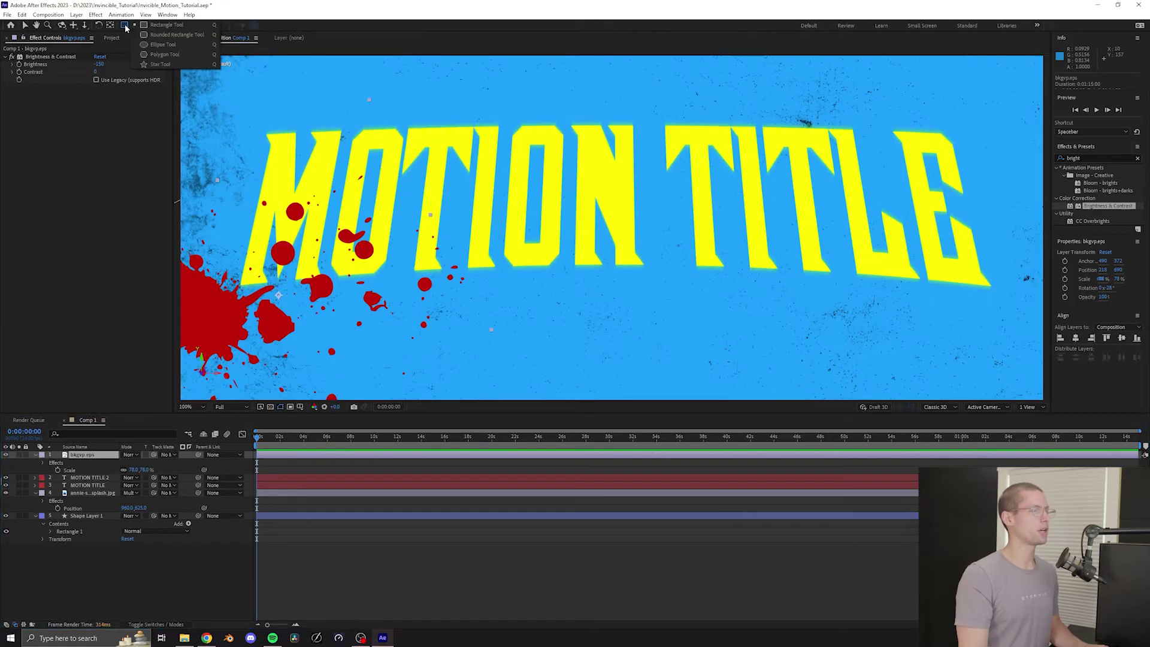
{"action": "left_click", "coordinate": [125, 26]}
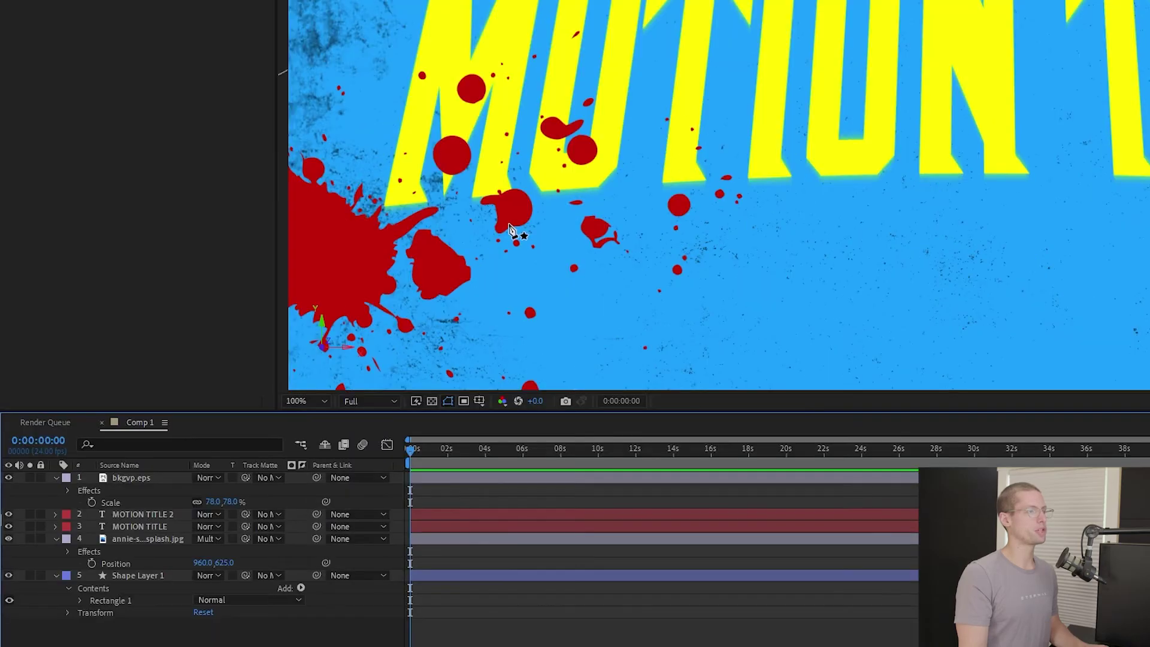
{"action": "left_click_drag", "start_coordinate": [508, 225], "coordinate": [505, 372]}
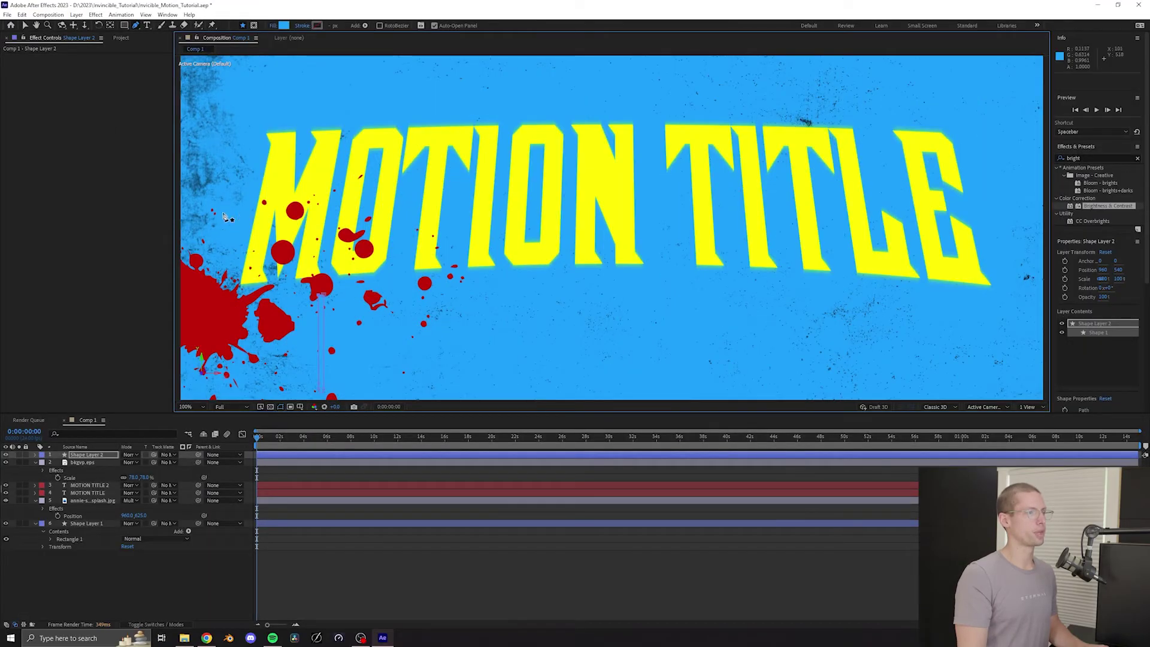
{"action": "left_click", "coordinate": [283, 25]}
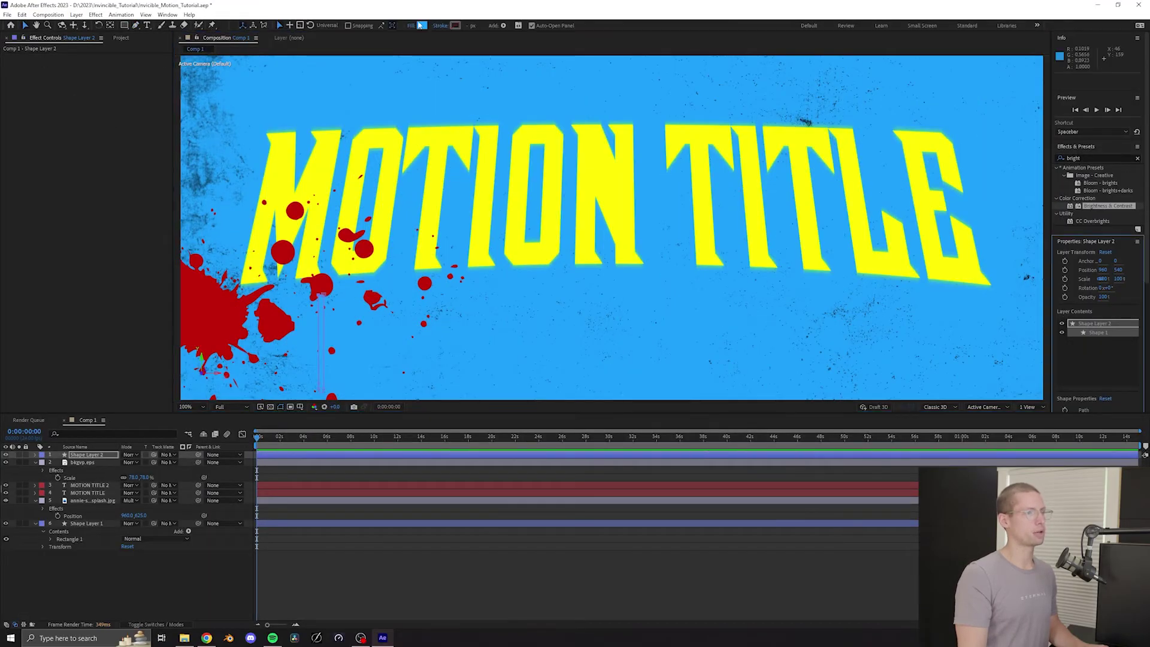
{"action": "left_click", "coordinate": [936, 299]}
{"action": "left_click", "coordinate": [320, 287]}
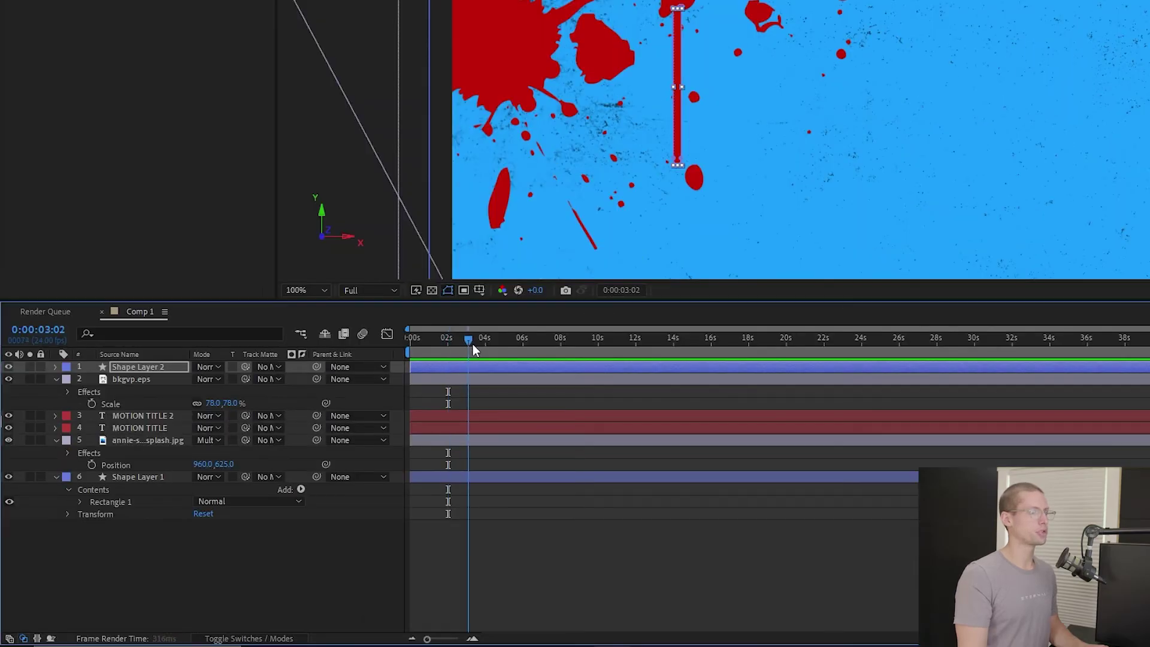
Keyframe the drip's path at full length at 0:00:04:00 and shrunk up inside the blood drop at 0:00:02:01
{"action": "left_click_drag", "start_coordinate": [473, 347], "coordinate": [481, 346]}
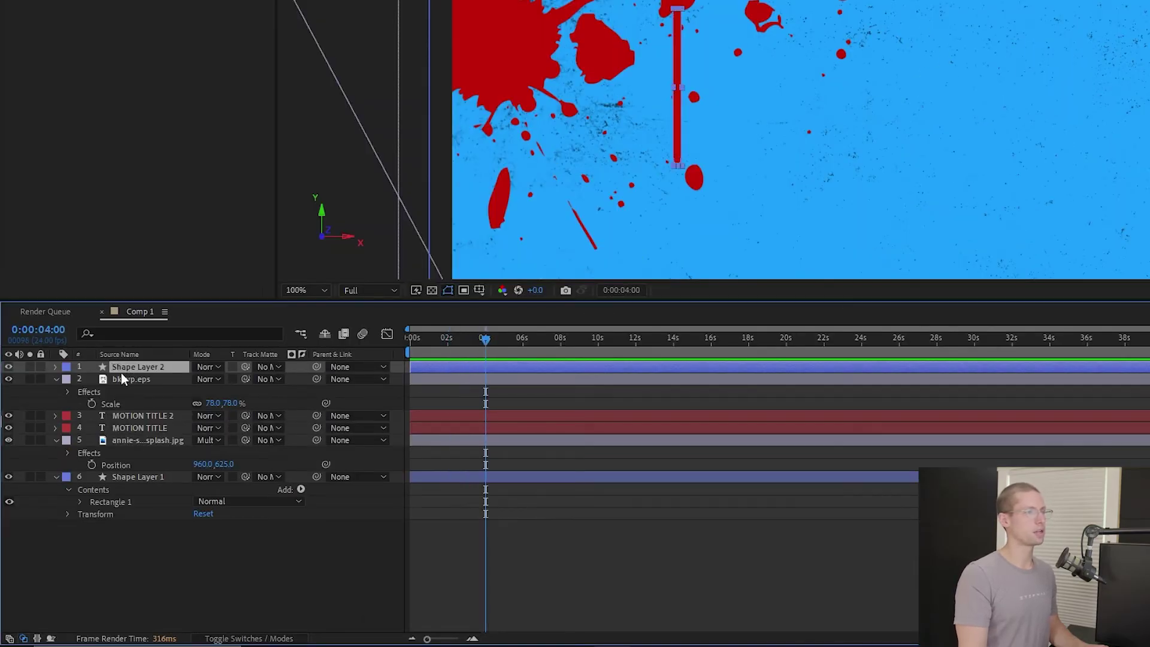
{"action": "left_click", "coordinate": [55, 367]}
{"action": "left_click", "coordinate": [81, 392]}
{"action": "left_click", "coordinate": [91, 404]}
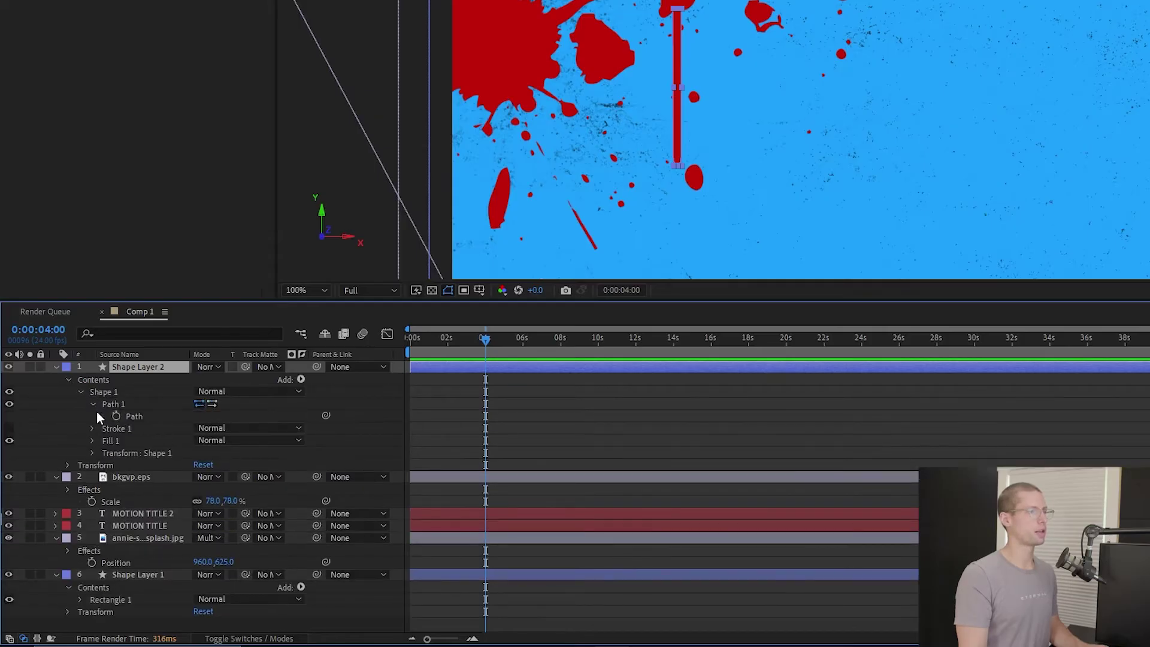
{"action": "left_click", "coordinate": [116, 415]}
{"action": "left_click_drag", "start_coordinate": [487, 340], "coordinate": [450, 342]}
{"action": "left_click_drag", "start_coordinate": [436, 322], "coordinate": [501, 313]}
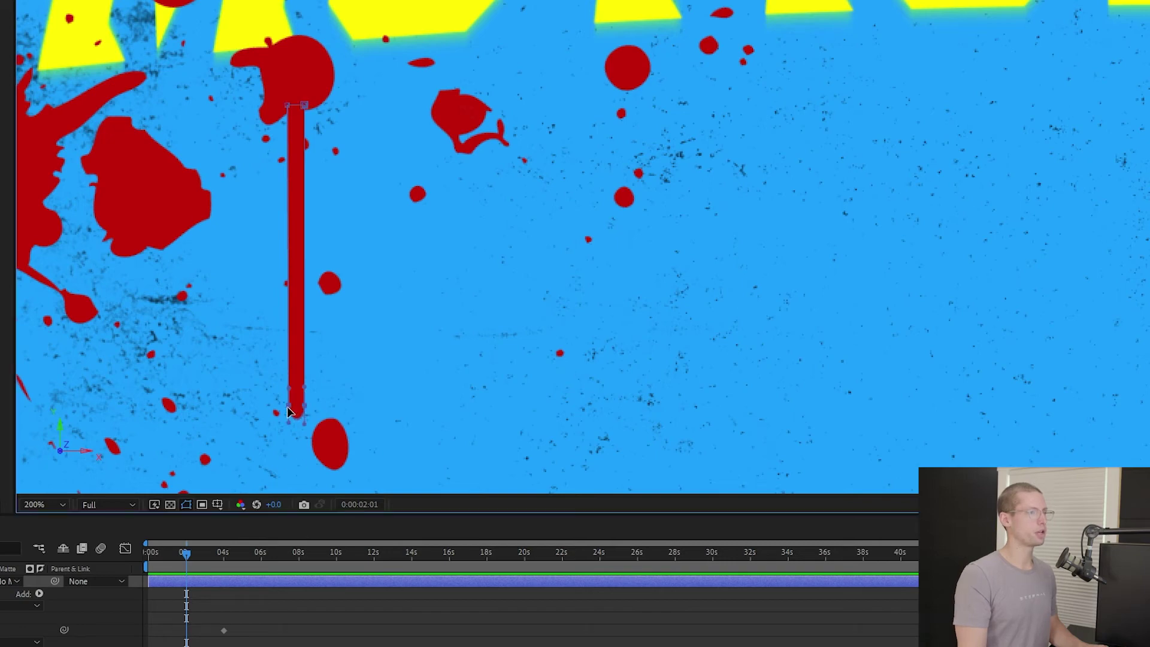
{"action": "left_click_drag", "start_coordinate": [286, 406], "coordinate": [303, 63]}
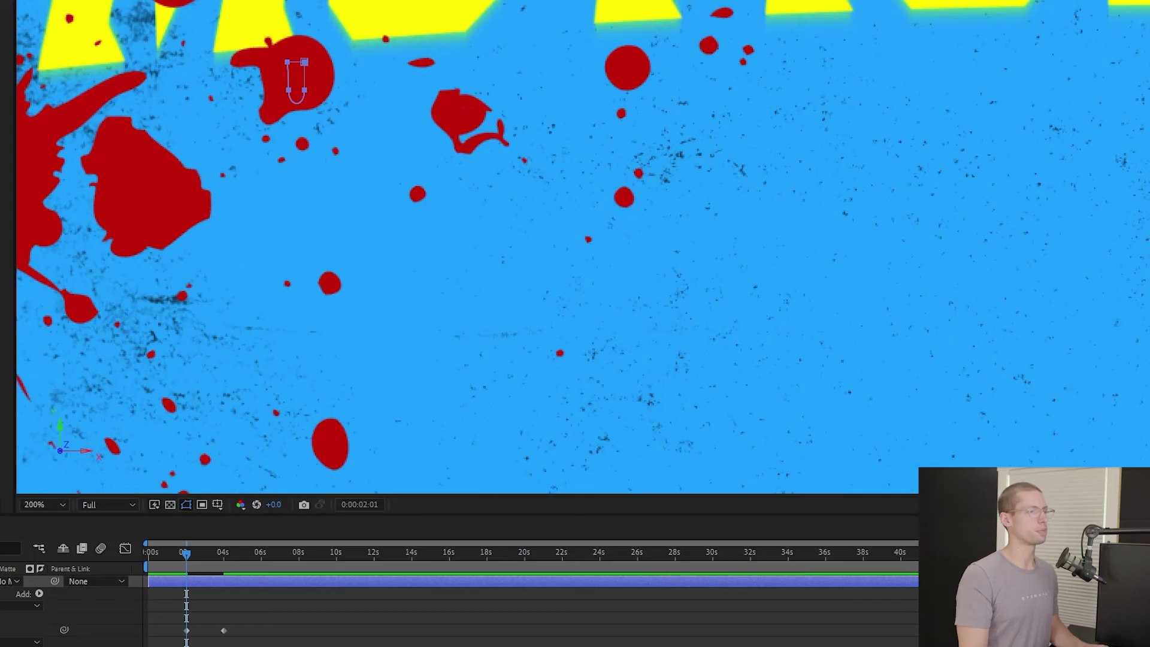
Apply Easy Ease Out to the drip path's first keyframe and Easy Ease In to its last keyframe
{"action": "right_click", "coordinate": [187, 630]}
{"action": "mouse_move", "coordinate": [606, 629]}
{"action": "left_click", "coordinate": [647, 565]}
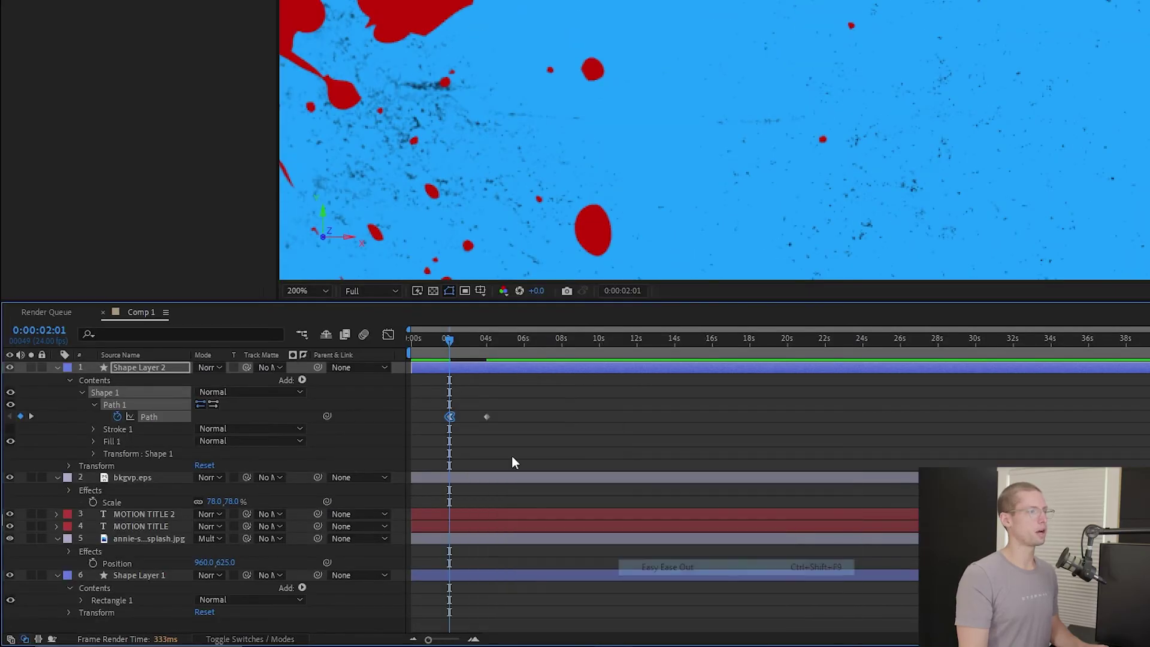
{"action": "left_click", "coordinate": [223, 631]}
{"action": "right_click", "coordinate": [488, 421]}
{"action": "left_click", "coordinate": [695, 551]}
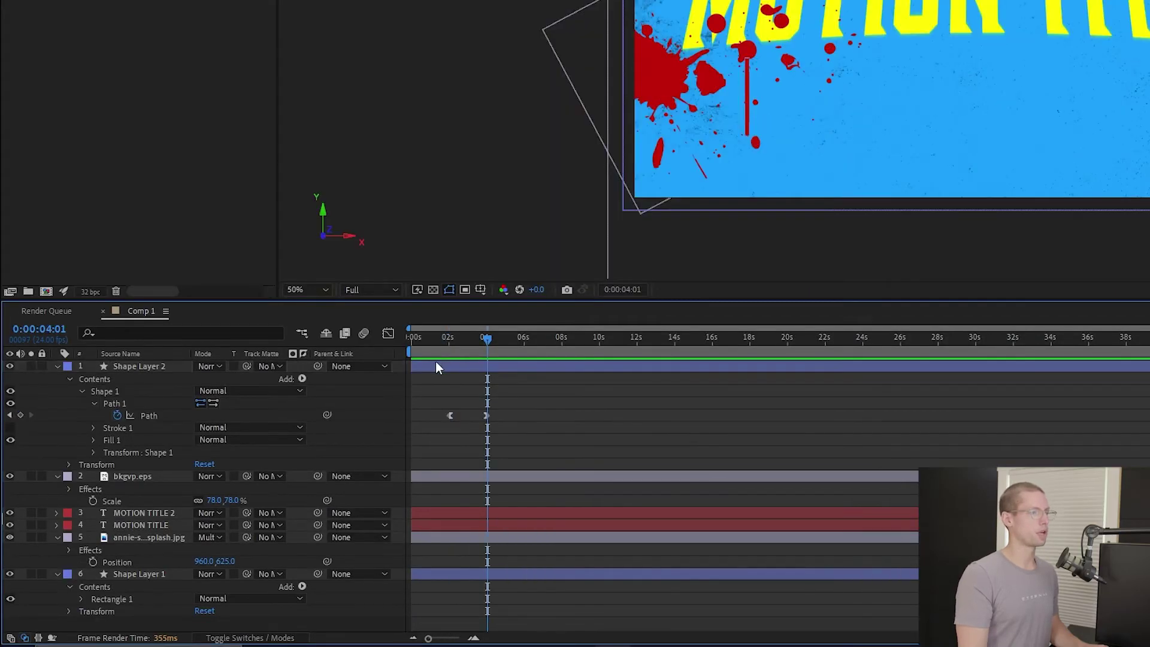
Pre-compose Shape Layer 2 and bkgvp.eps as Blood_Drop and set the new layer's blending mode to Multiply
{"action": "left_click", "coordinate": [436, 366]}
{"action": "left_click", "coordinate": [434, 476], "text": "ctrl"}
{"action": "right_click", "coordinate": [433, 476]}
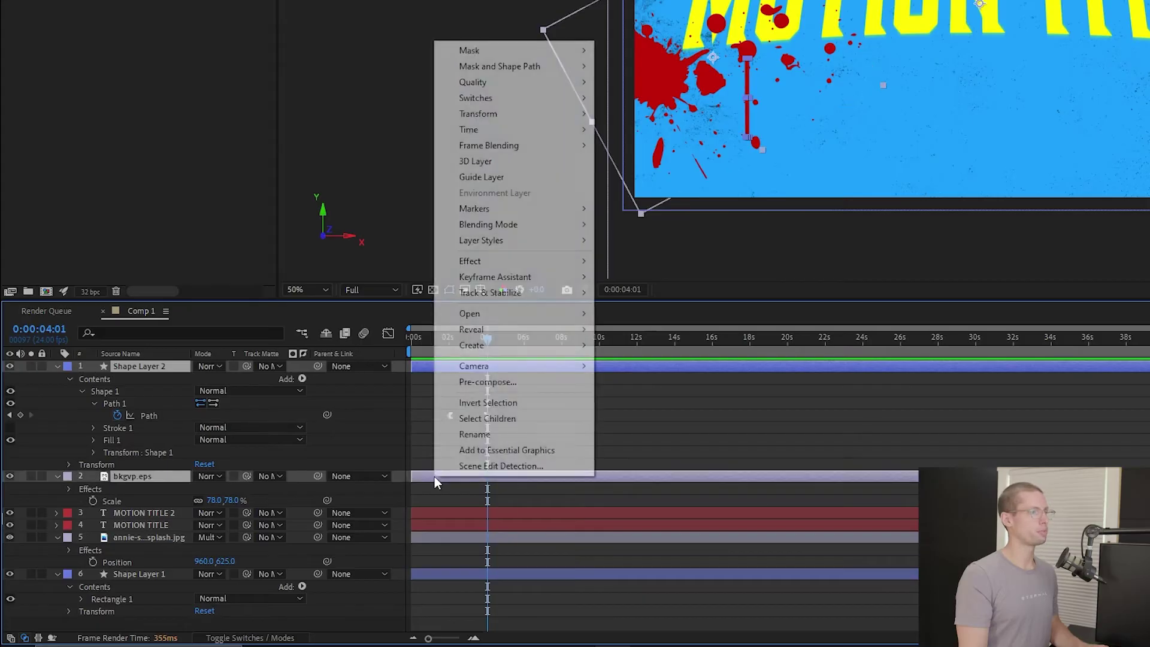
{"action": "left_click", "coordinate": [482, 382]}
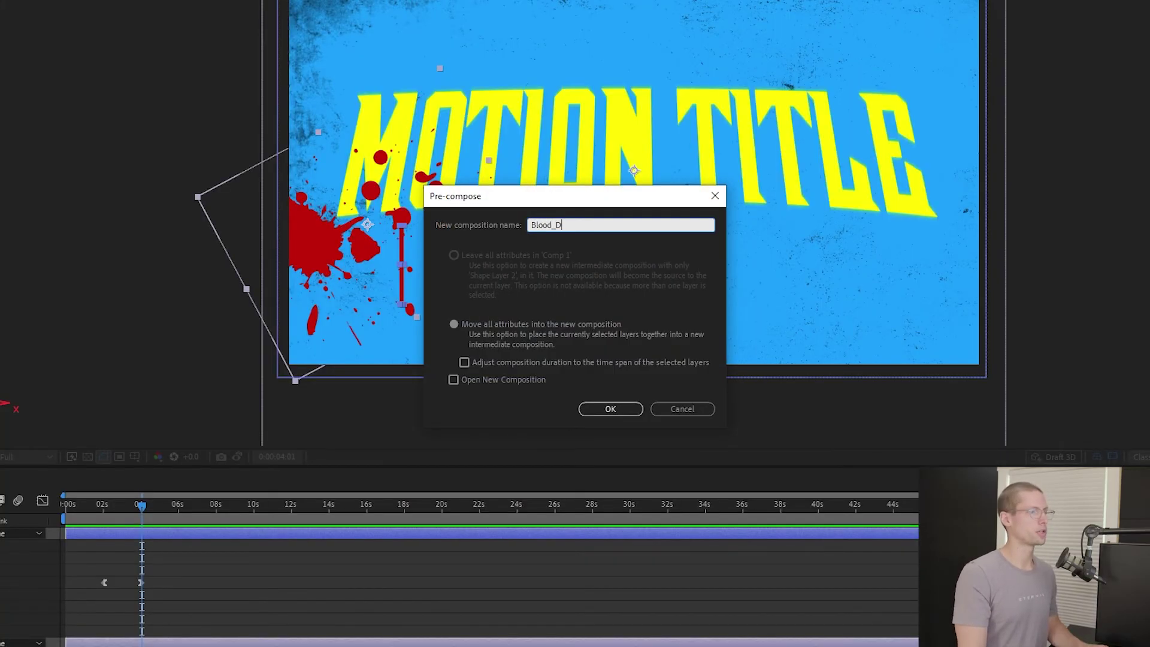
{"action": "key", "text": "Return"}
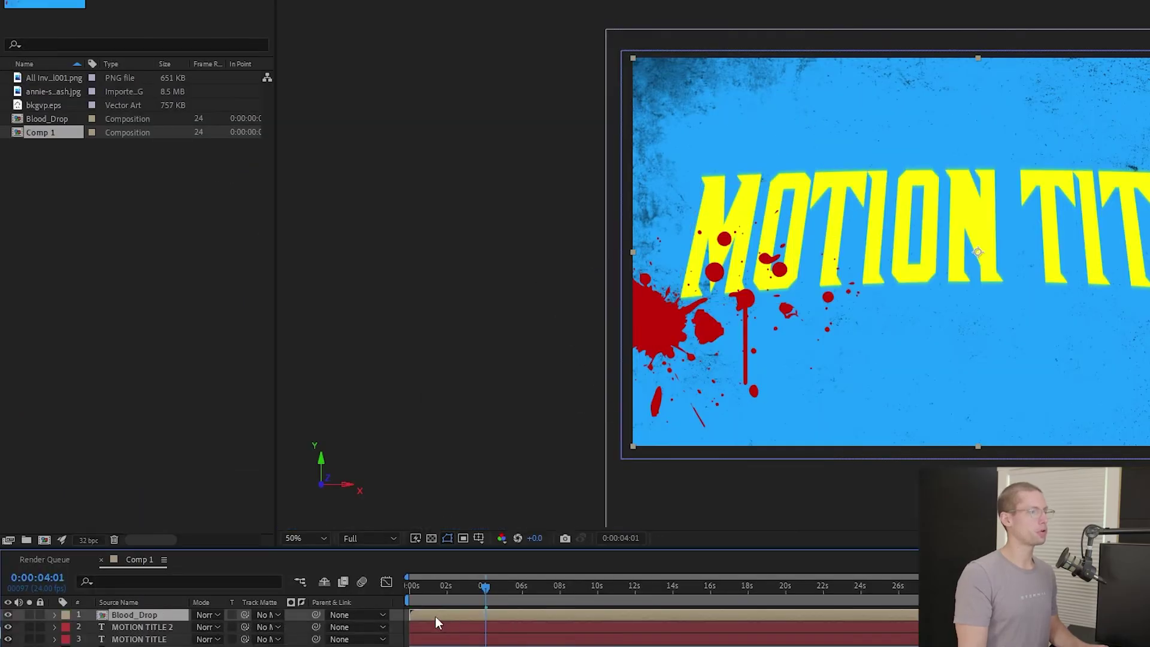
{"action": "left_click", "coordinate": [204, 614]}
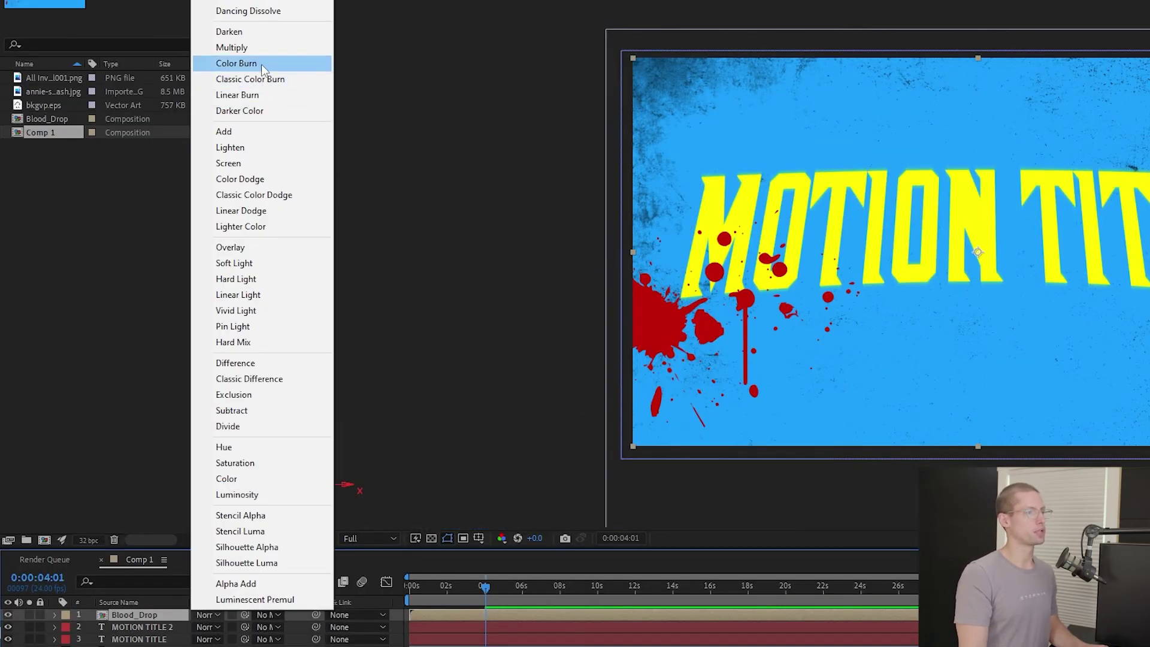
{"action": "left_click", "coordinate": [261, 47]}
Draw a mask enclosing the whole splatter on the Blood_Drop layer and place its Mask Path keyframe at 0:00:02:00
{"action": "left_click", "coordinate": [448, 585]}
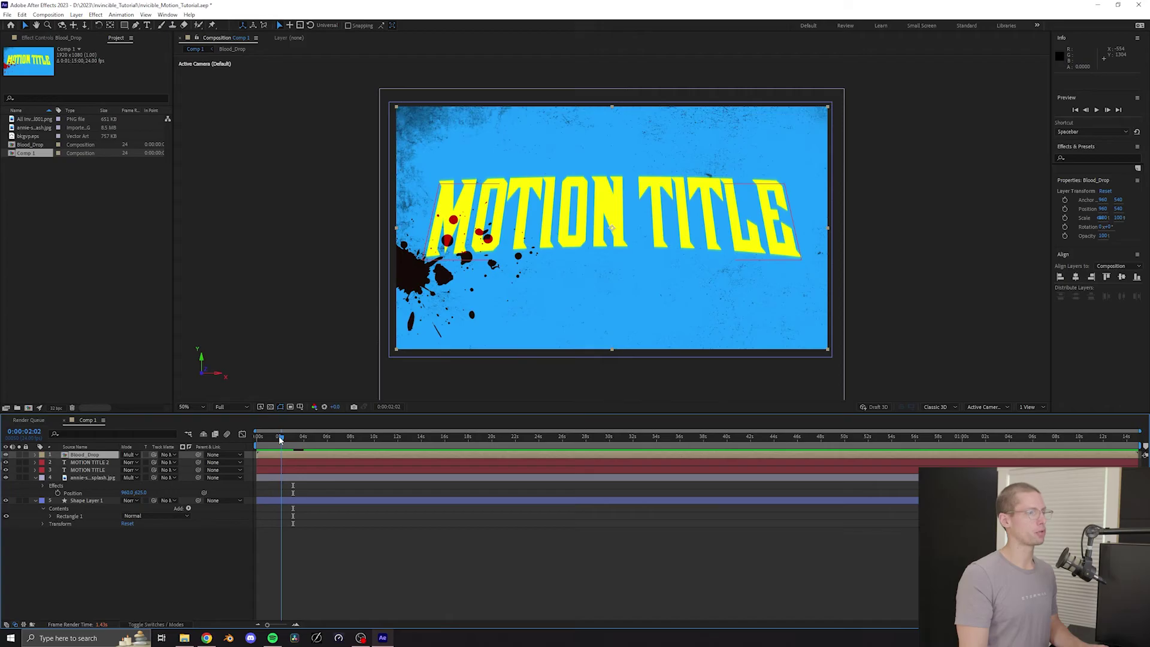
{"action": "left_click", "coordinate": [136, 27]}
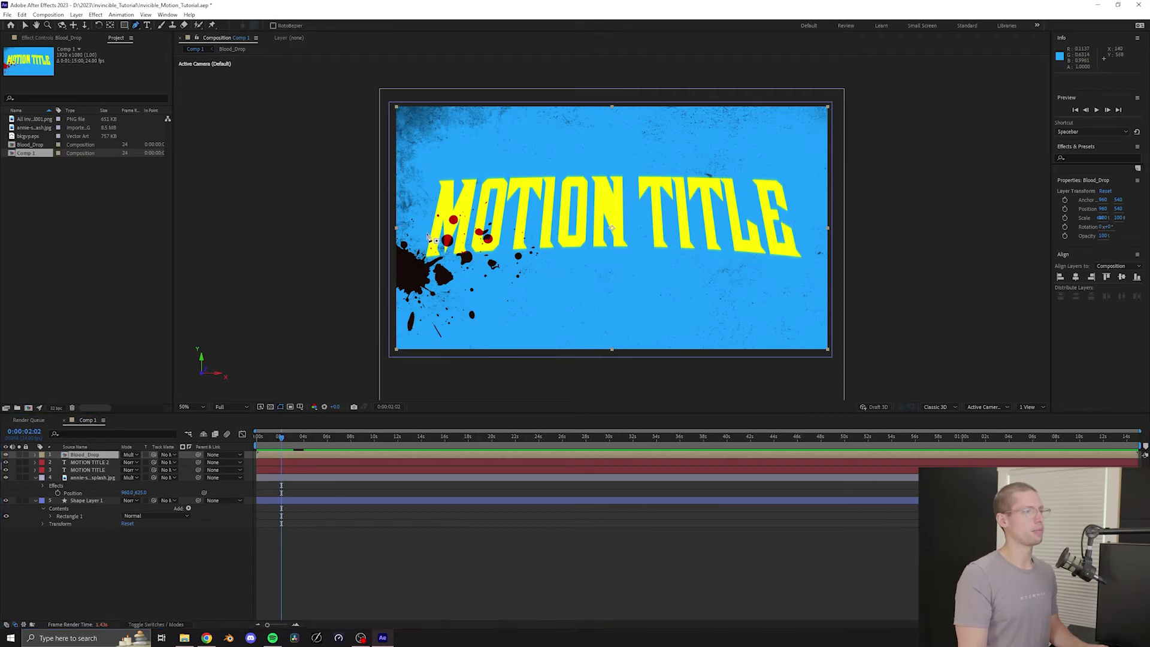
{"action": "left_click", "coordinate": [395, 206]}
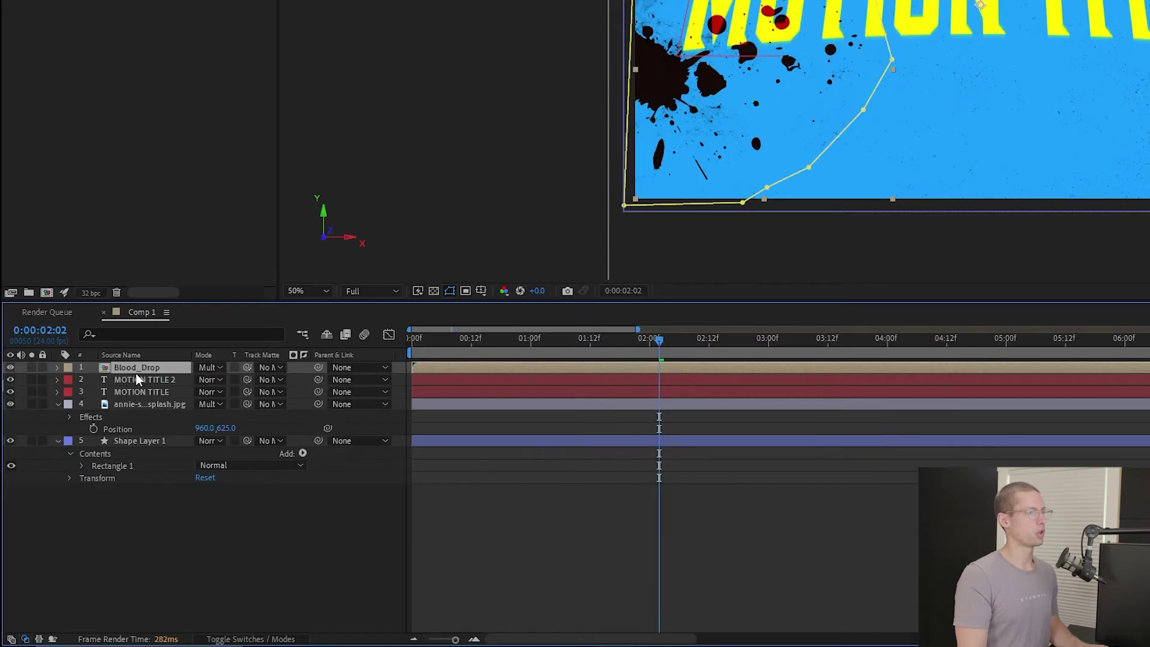
{"action": "key", "text": "m"}
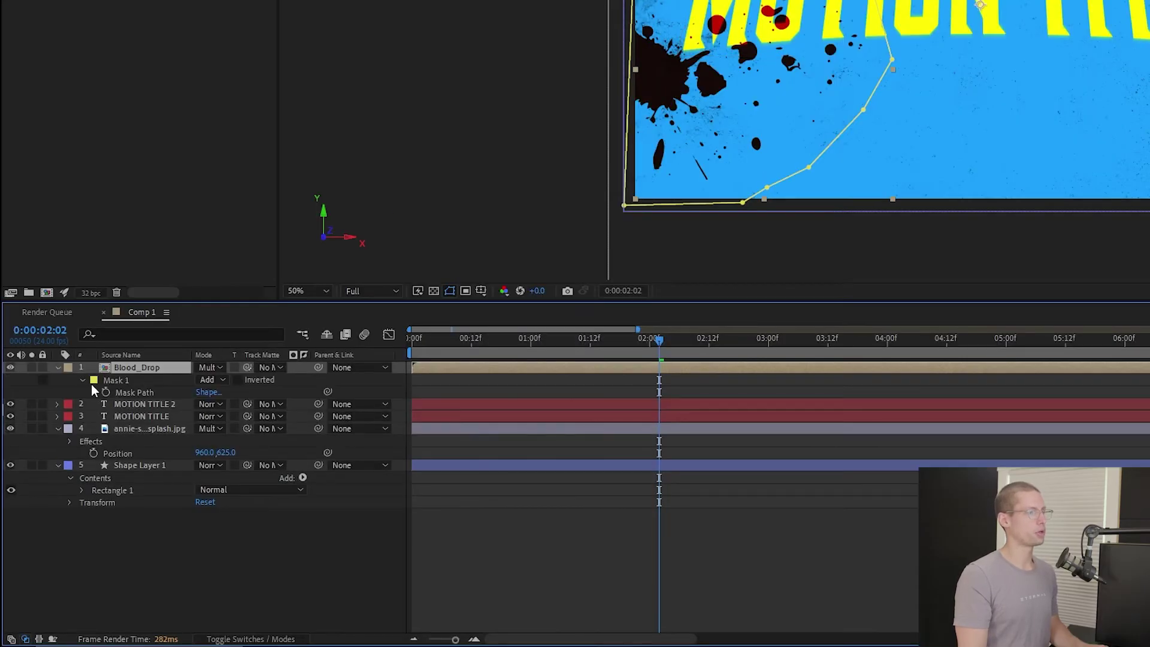
{"action": "left_click", "coordinate": [106, 393]}
{"action": "left_click_drag", "start_coordinate": [456, 639], "coordinate": [461, 639]}
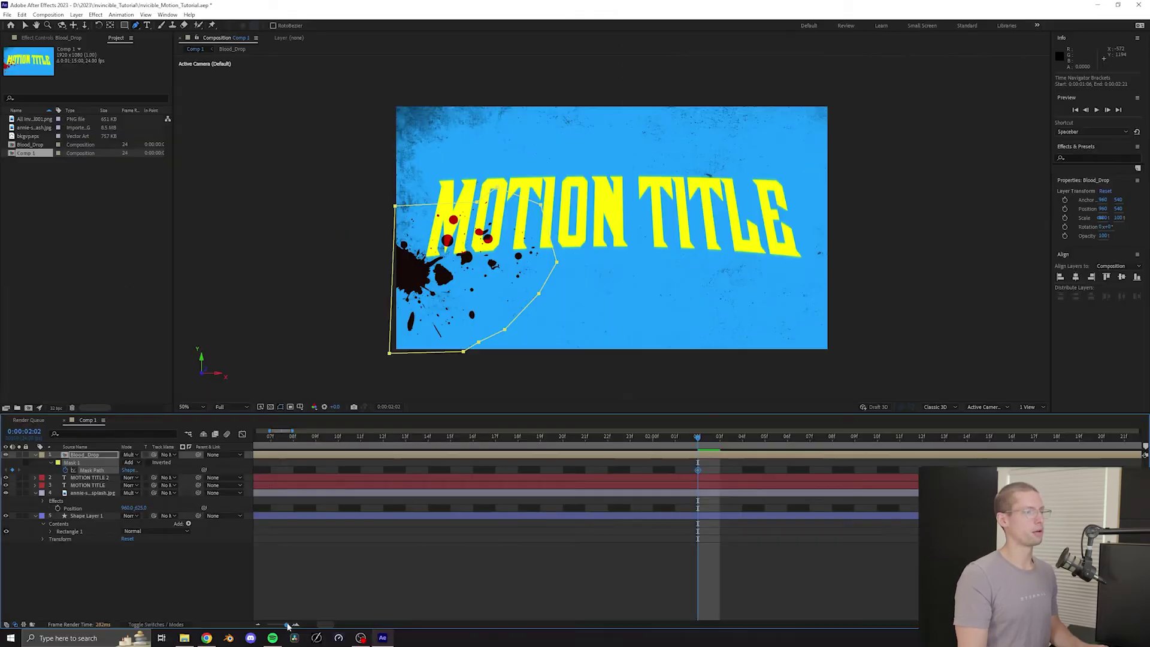
{"action": "left_click", "coordinate": [1049, 348]}
{"action": "left_click_drag", "start_coordinate": [698, 471], "coordinate": [630, 437]}
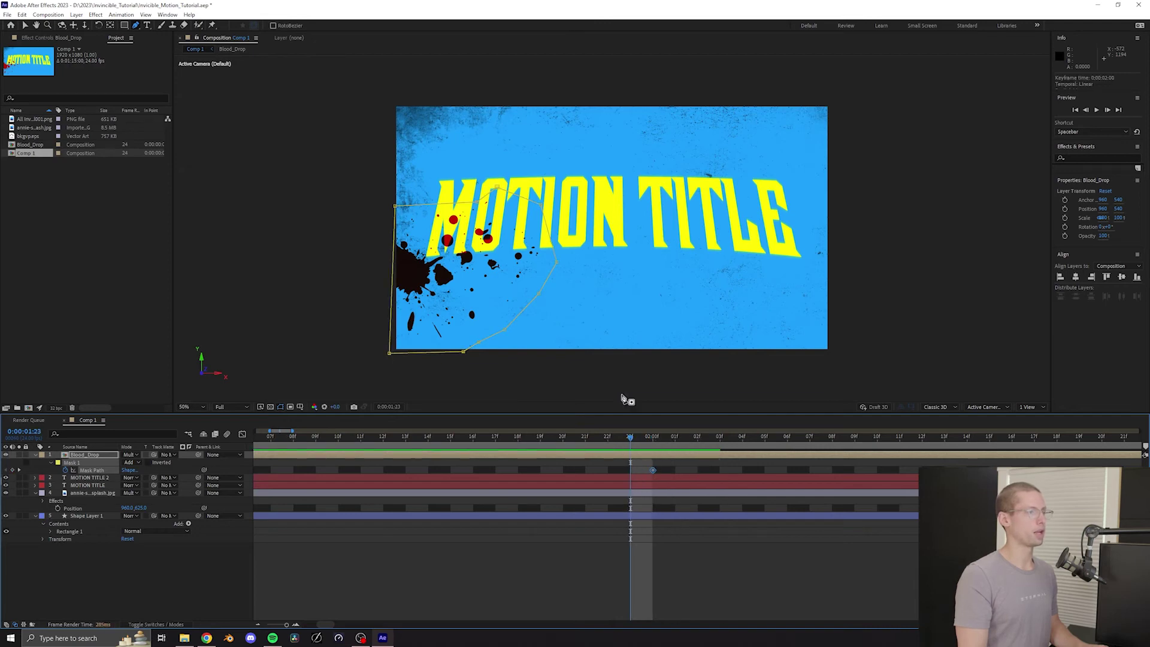
At 0:00:01:23, pull the mask's outer points inward so the drops over the title letters are hidden
{"action": "left_click_drag", "start_coordinate": [477, 202], "coordinate": [422, 216]}
{"action": "left_click_drag", "start_coordinate": [497, 187], "coordinate": [425, 233]}
{"action": "left_click_drag", "start_coordinate": [541, 205], "coordinate": [425, 245]}
{"action": "left_click_drag", "start_coordinate": [557, 262], "coordinate": [460, 268]}
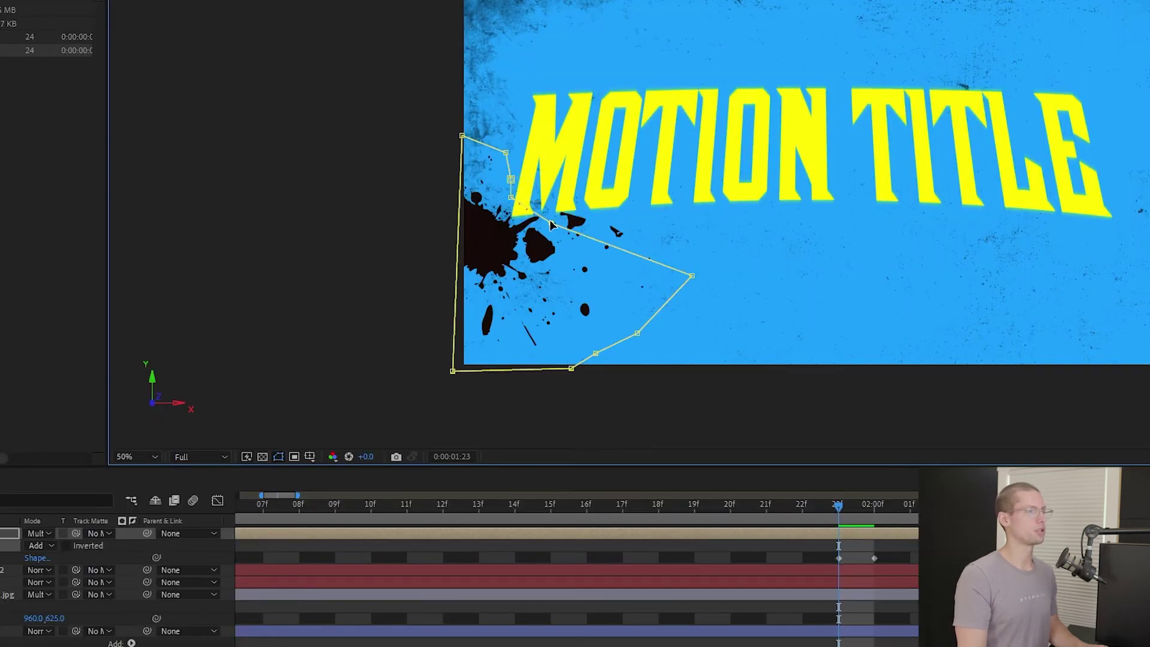
{"action": "left_click_drag", "start_coordinate": [555, 220], "coordinate": [553, 220]}
{"action": "left_click_drag", "start_coordinate": [691, 275], "coordinate": [567, 246]}
{"action": "left_click_drag", "start_coordinate": [638, 332], "coordinate": [561, 283]}
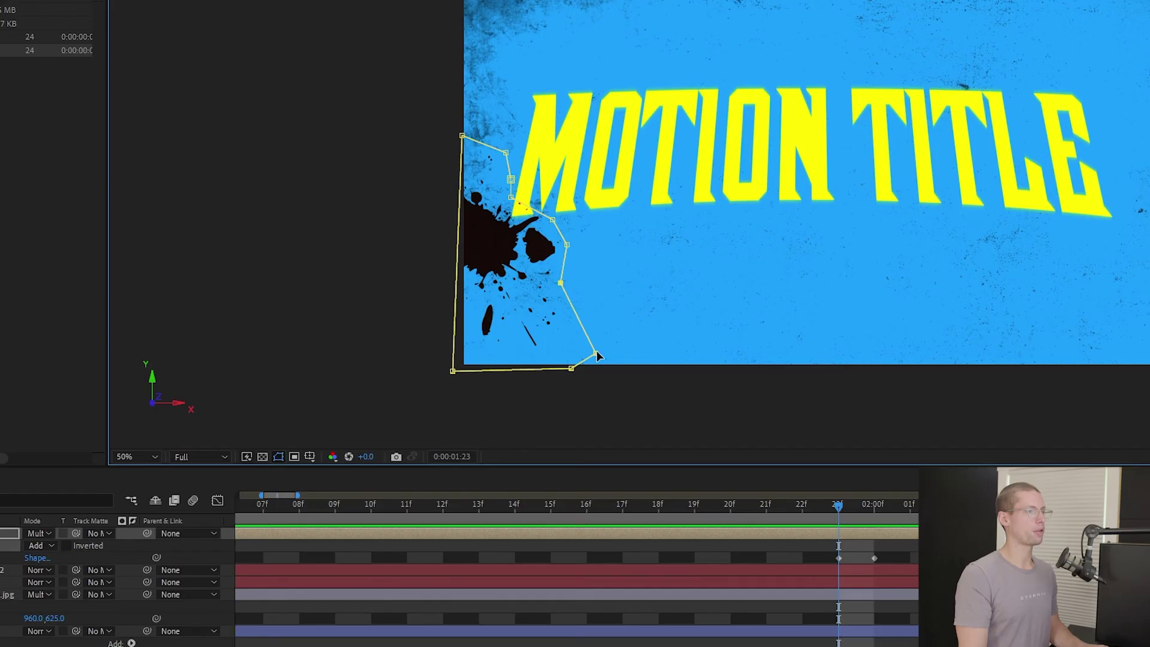
{"action": "left_click_drag", "start_coordinate": [595, 353], "coordinate": [574, 339]}
{"action": "left_click_drag", "start_coordinate": [571, 368], "coordinate": [553, 366]}
One frame earlier, at 0:00:01:22, tighten the mask around the main blot at the composition's edge
{"action": "key", "text": "Page_Up"}
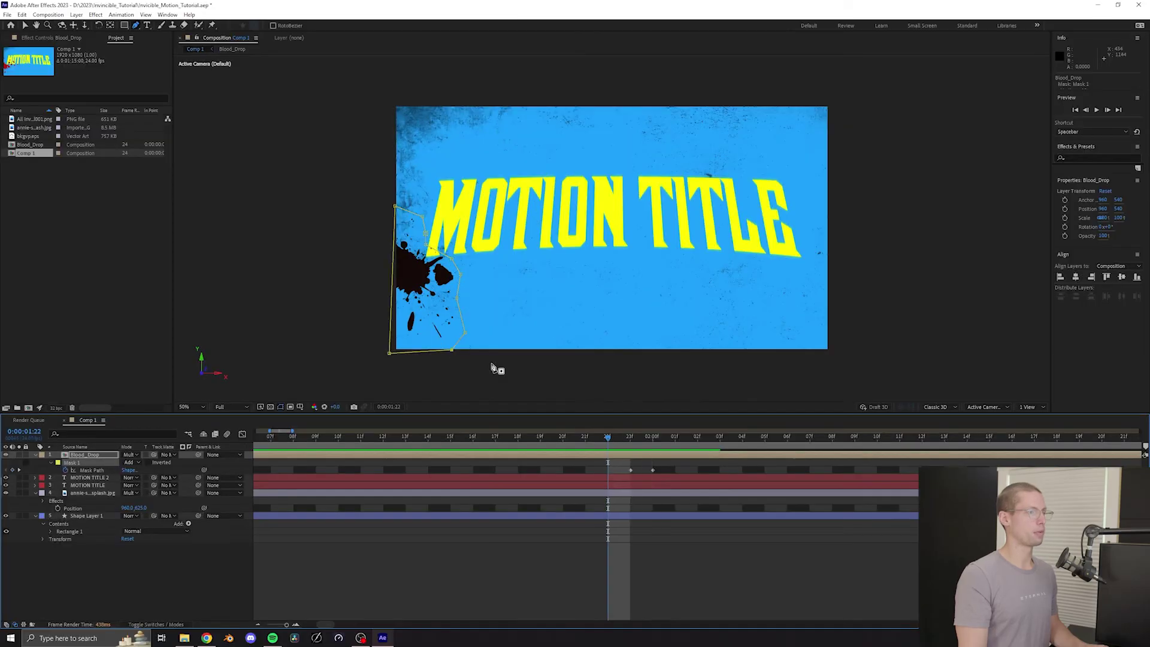
{"action": "left_click_drag", "start_coordinate": [395, 206], "coordinate": [409, 237]}
{"action": "left_click_drag", "start_coordinate": [425, 233], "coordinate": [441, 255]}
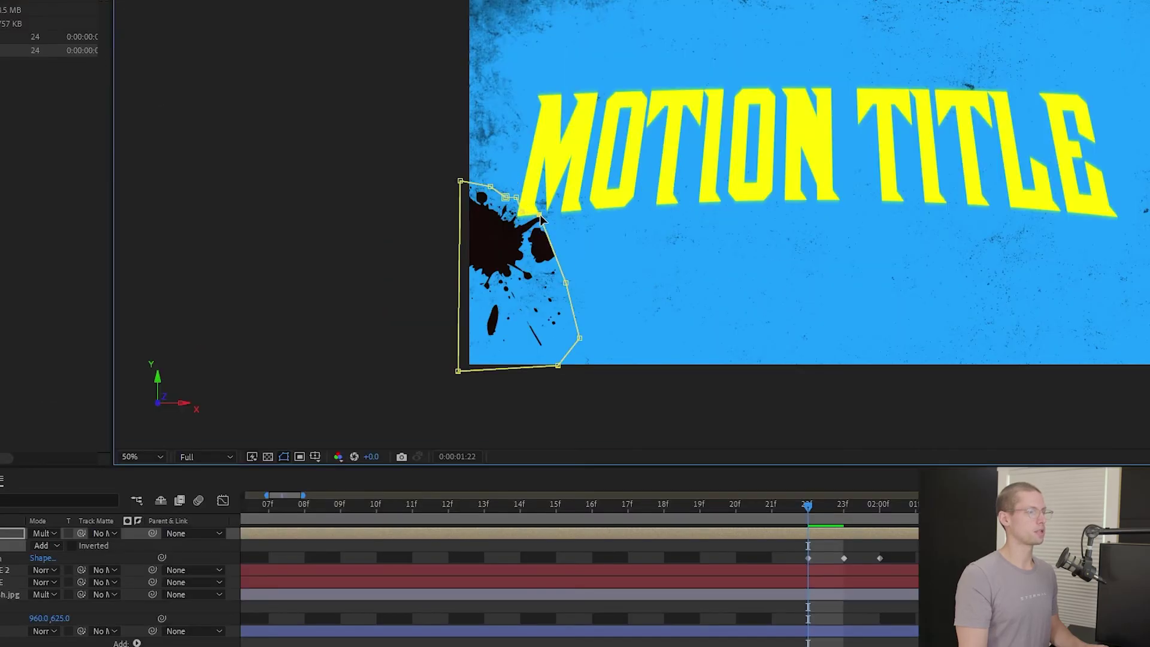
{"action": "left_click_drag", "start_coordinate": [540, 215], "coordinate": [522, 228]}
{"action": "left_click_drag", "start_coordinate": [566, 282], "coordinate": [527, 258]}
{"action": "left_click_drag", "start_coordinate": [579, 338], "coordinate": [522, 267]}
{"action": "left_click_drag", "start_coordinate": [558, 366], "coordinate": [514, 277]}
{"action": "left_click_drag", "start_coordinate": [458, 371], "coordinate": [461, 317]}
At 0:00:01:21, extend the mask's outer corners and shift the whole mask off the frame to hide the splatter
{"action": "key", "text": "Page_Up"}
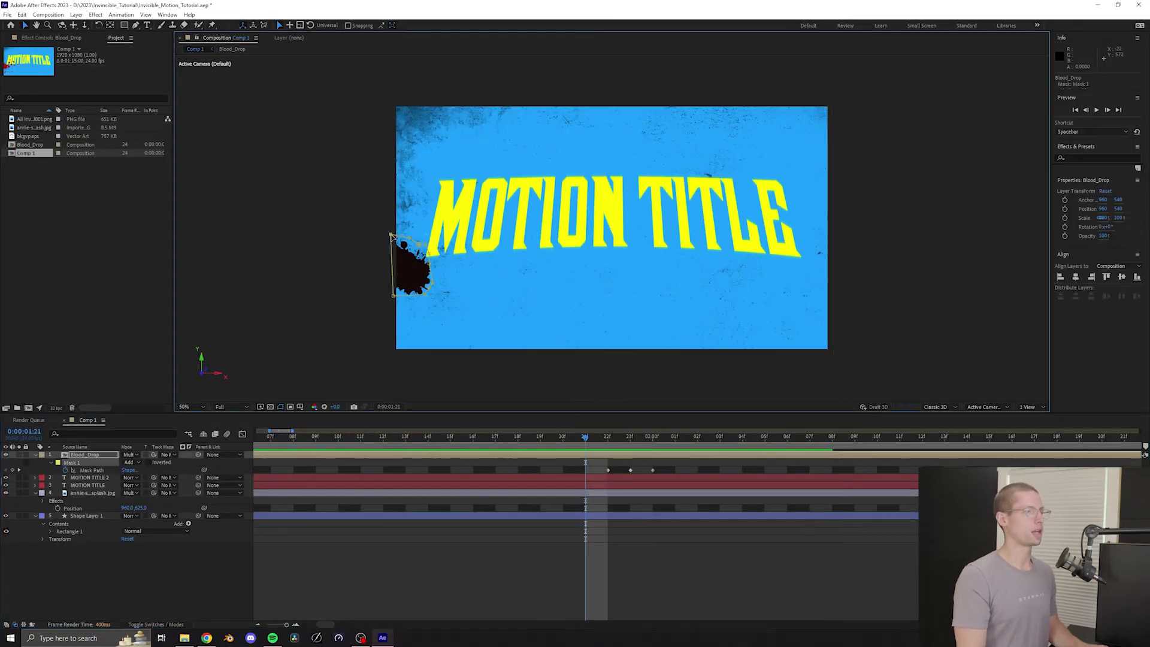
{"action": "left_click_drag", "start_coordinate": [391, 235], "coordinate": [355, 225]}
{"action": "left_click_drag", "start_coordinate": [393, 295], "coordinate": [349, 301]}
{"action": "double_click", "coordinate": [405, 238]}
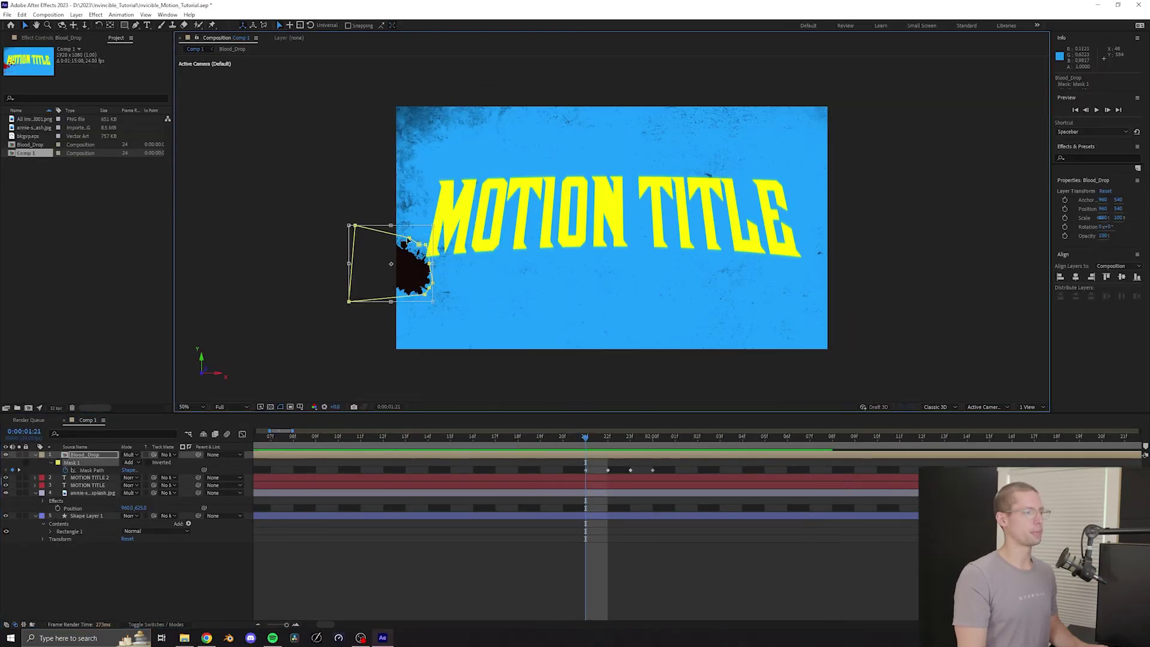
{"action": "left_click_drag", "start_coordinate": [404, 237], "coordinate": [348, 238]}
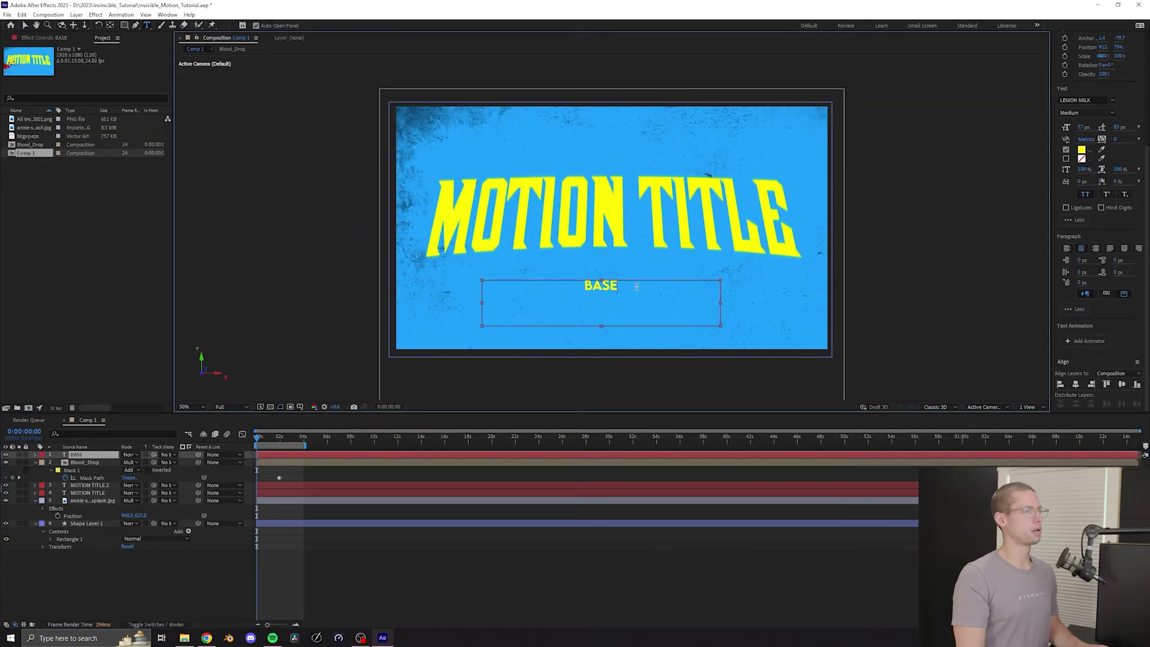
Add the text BASED ON COMIC BOOK INVINCIBLE, centre it under the main title and reduce its font size
{"action": "type", "text": "D ON COMIC BOOK"}
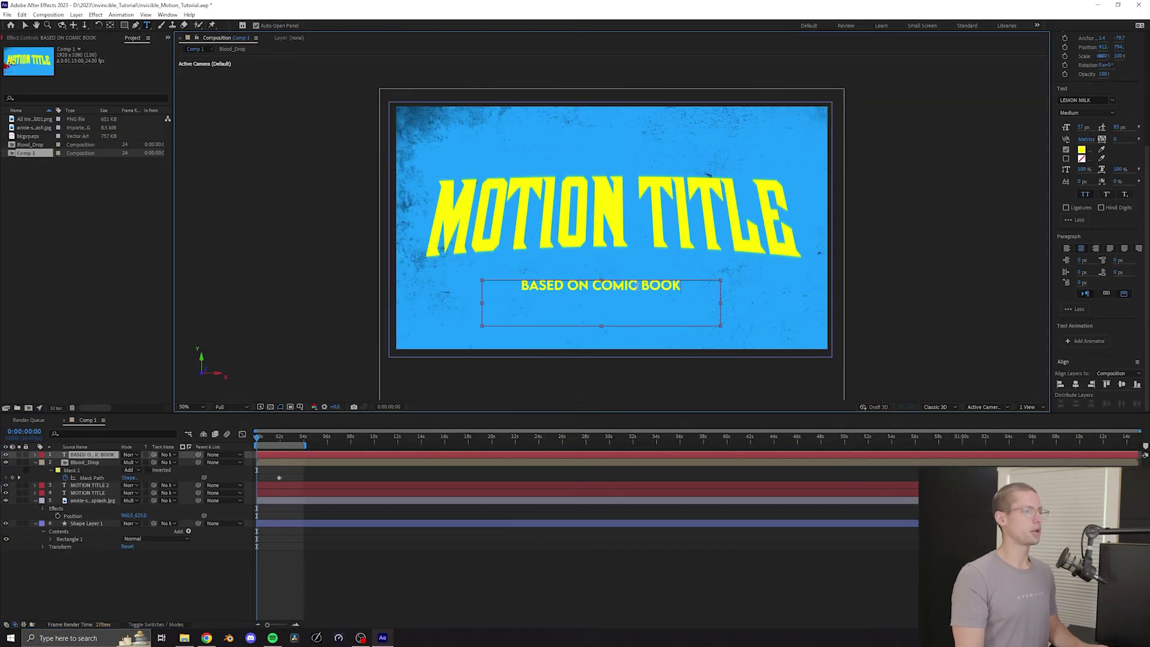
{"action": "type", "text": " INVINCIBLE"}
{"action": "key", "text": "Escape"}
{"action": "left_click_drag", "start_coordinate": [609, 288], "coordinate": [621, 289]}
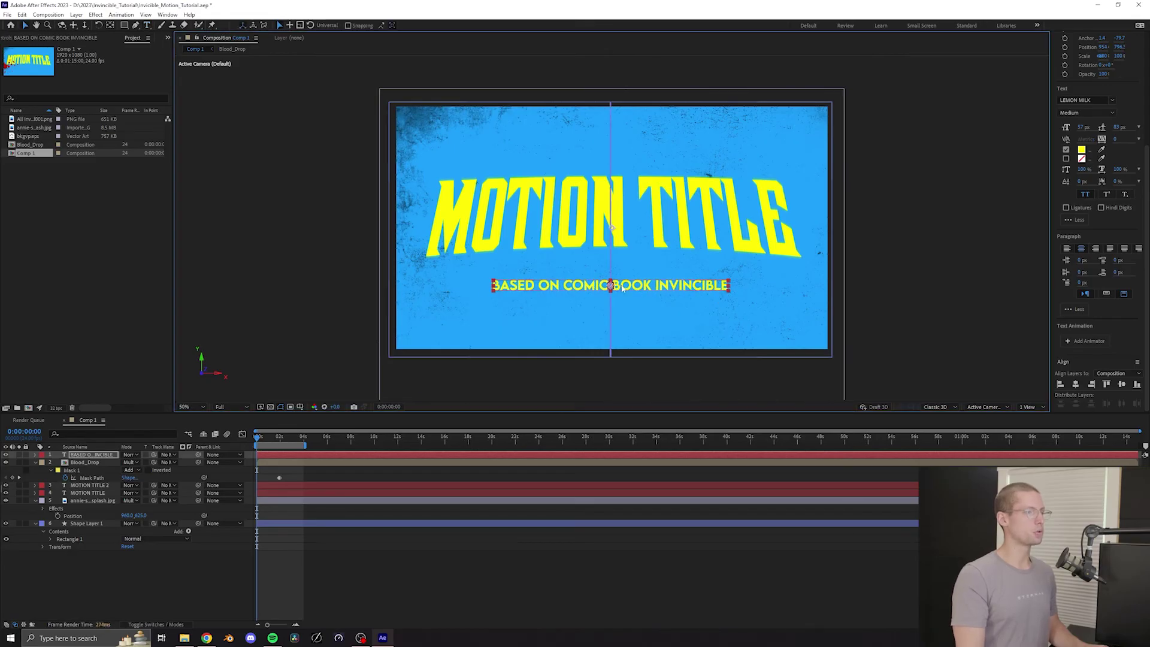
{"action": "left_click_drag", "start_coordinate": [1082, 127], "coordinate": [1068, 126]}
Duplicate the subtitle just below itself and replace its text with the creator credit line for Eternal Visuals
{"action": "key", "text": "ctrl+c"}
{"action": "key", "text": "ctrl+v"}
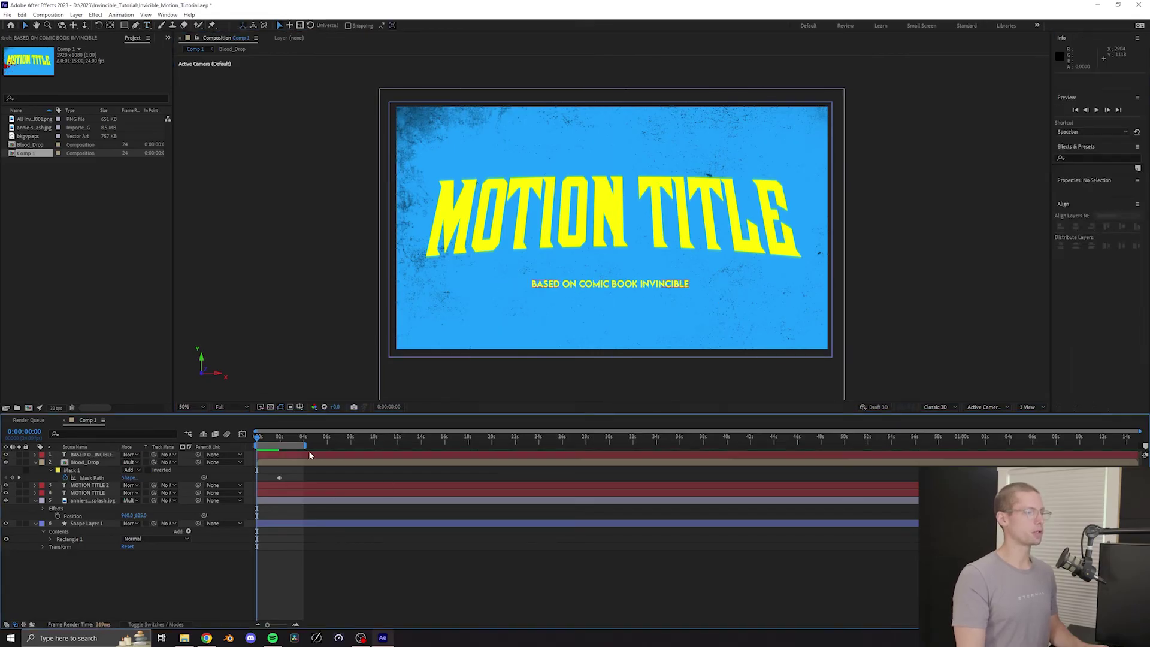
{"action": "left_click_drag", "start_coordinate": [599, 285], "coordinate": [599, 299]}
{"action": "double_click", "coordinate": [599, 299]}
{"action": "key", "text": "BackSpace"}
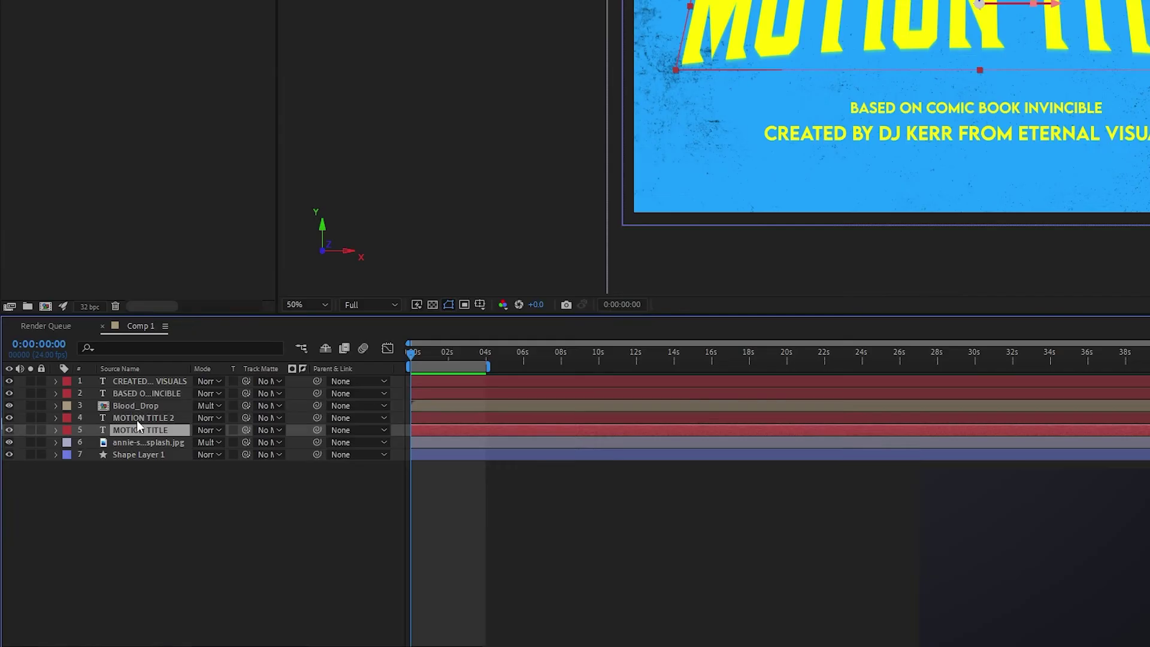
Pre-compose the MOTION TITLE and MOTION TITLE 2 layers as MainTitle
{"action": "left_click", "coordinate": [85, 476], "text": "shift"}
{"action": "right_click", "coordinate": [94, 479]}
{"action": "left_click", "coordinate": [203, 327]}
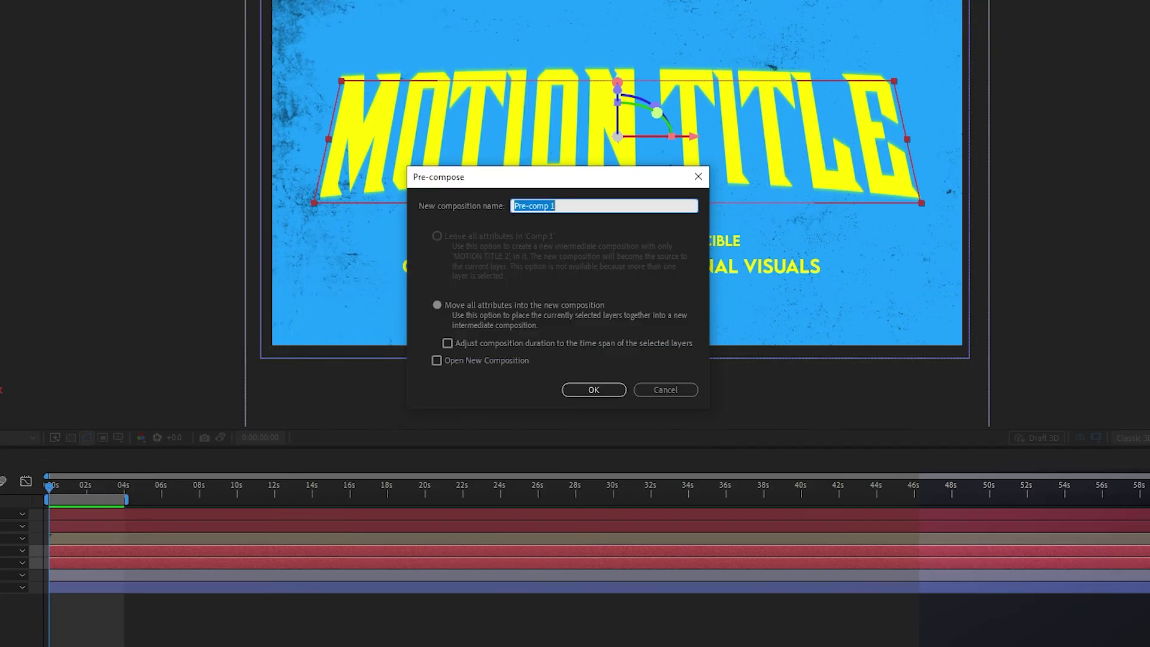
{"action": "key", "text": "Return"}
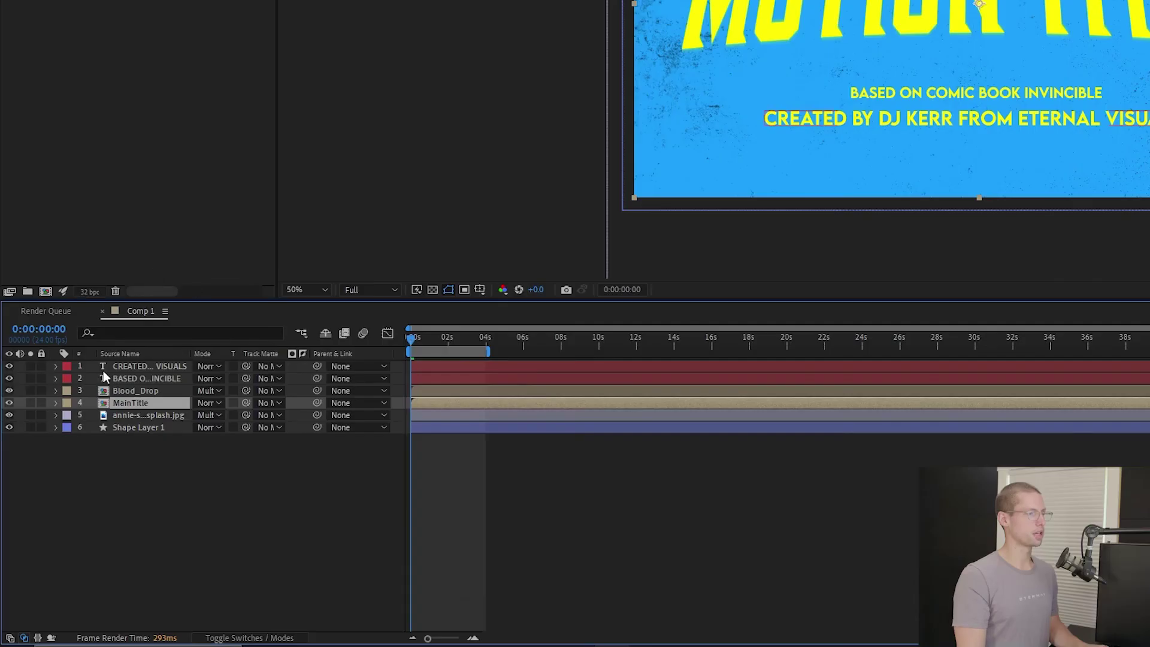
Parent both credit text layers, Blood_Drop, MainTitle and Shape Layer 1 to the unsplash.jpg texture layer
{"action": "left_click", "coordinate": [160, 366], "text": "shift"}
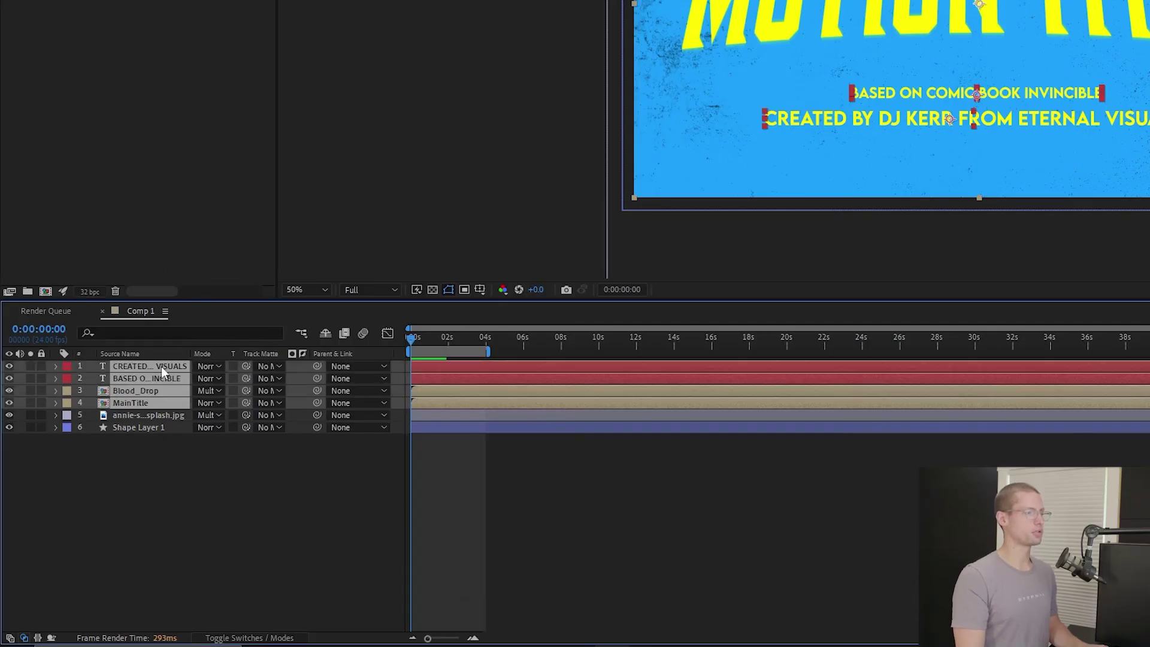
{"action": "left_click", "coordinate": [340, 402]}
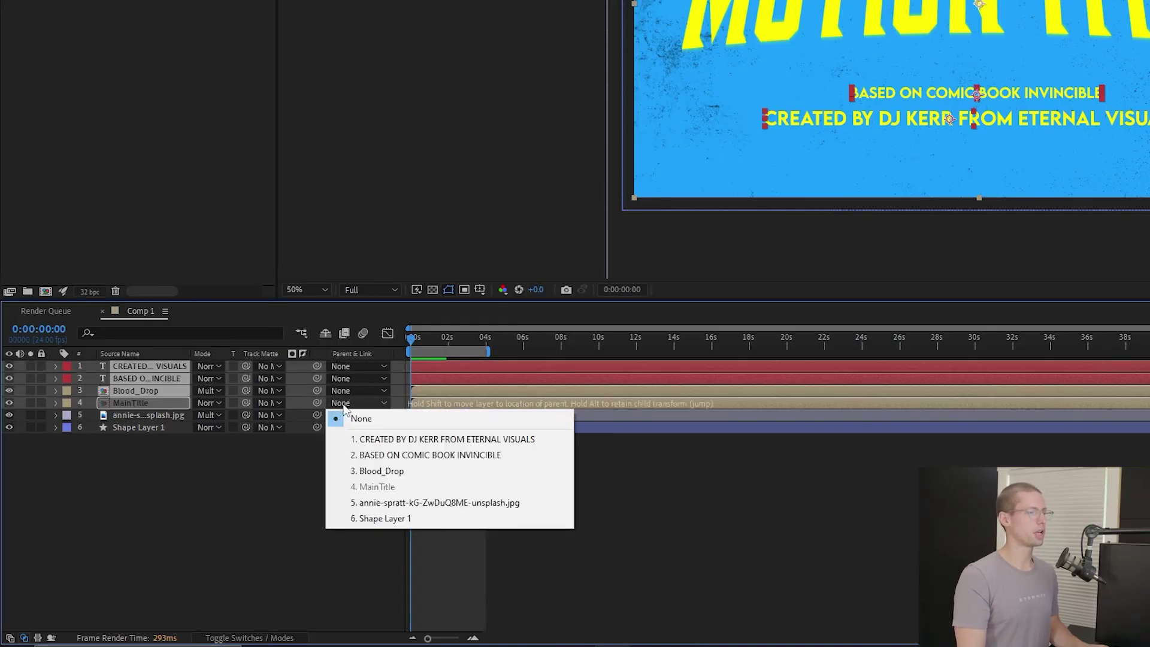
{"action": "left_click", "coordinate": [384, 503]}
{"action": "left_click", "coordinate": [344, 427]}
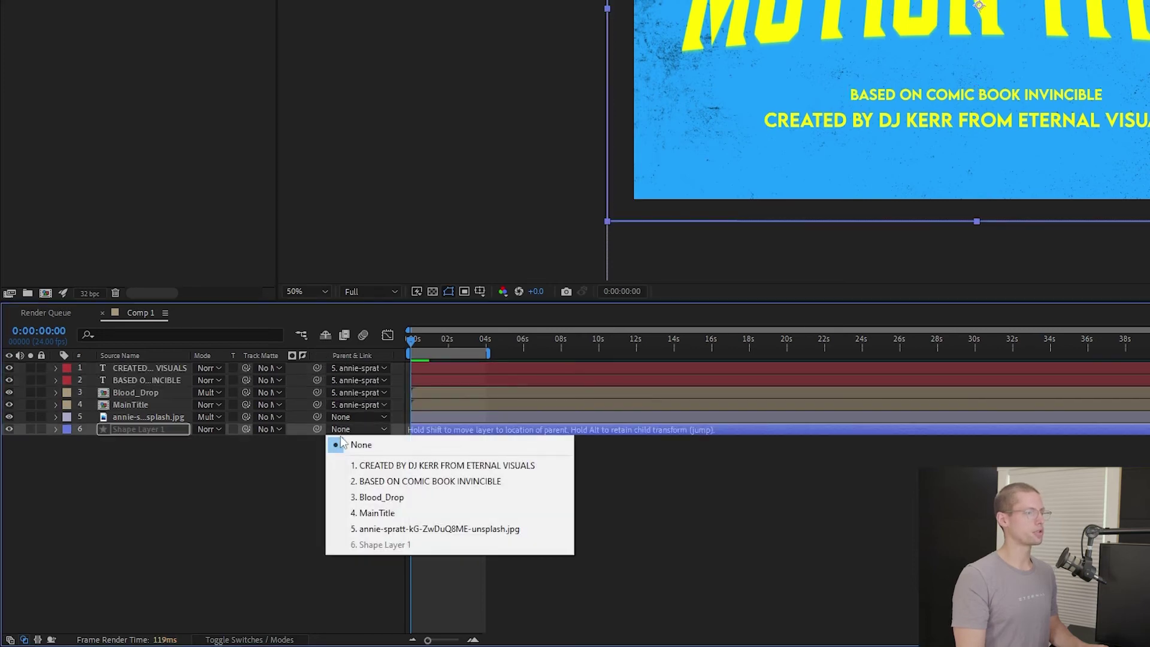
{"action": "left_click", "coordinate": [363, 530]}
Set the scale of the unsplash.jpg texture layer to 25%
{"action": "left_click", "coordinate": [150, 417]}
{"action": "key", "text": "s"}
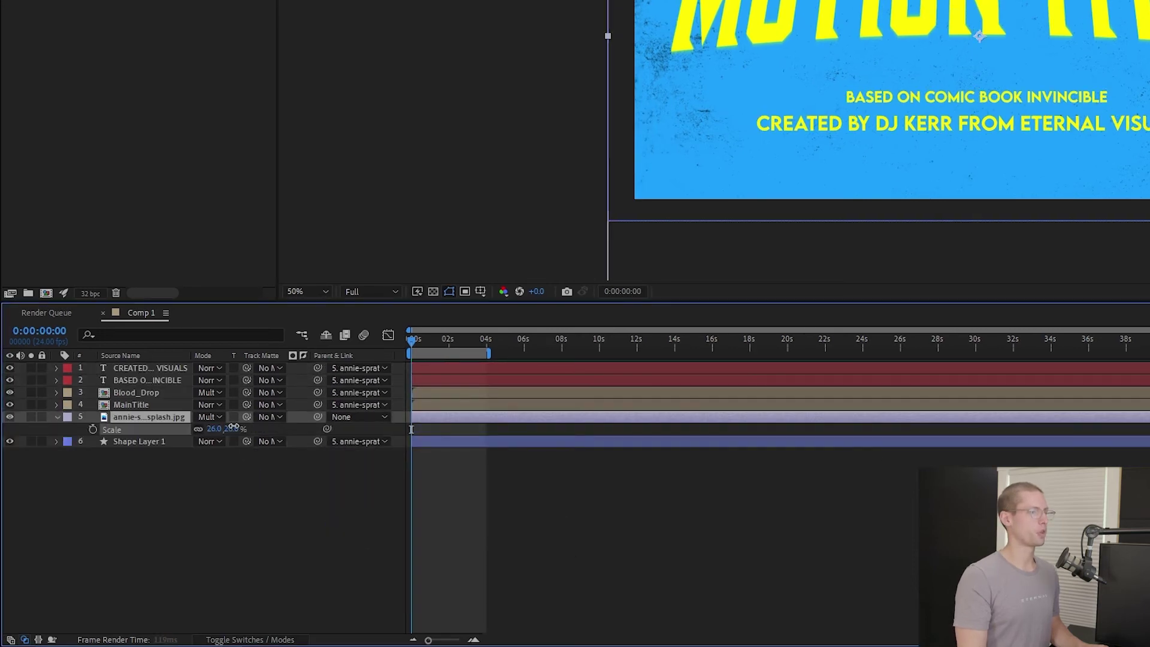
{"action": "left_click_drag", "start_coordinate": [233, 427], "coordinate": [232, 426]}
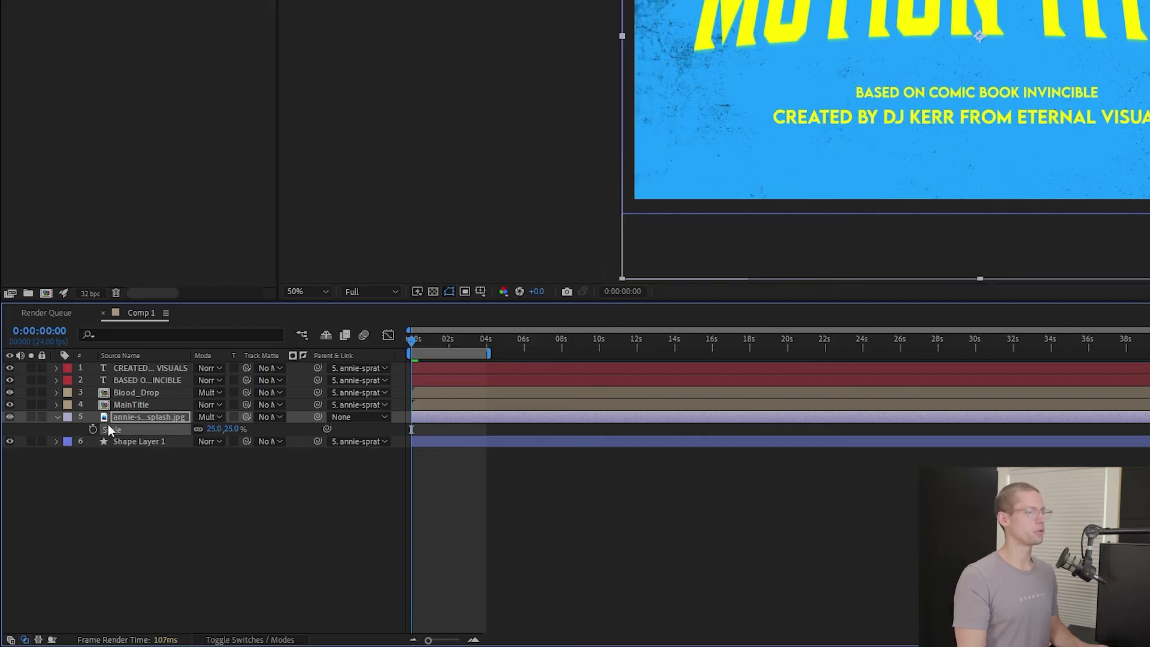
Animate the unsplash.jpg texture layer's scale from 25% at the start to 27% at 4 seconds, with eased keyframes
{"action": "left_click_drag", "start_coordinate": [411, 340], "coordinate": [487, 360]}
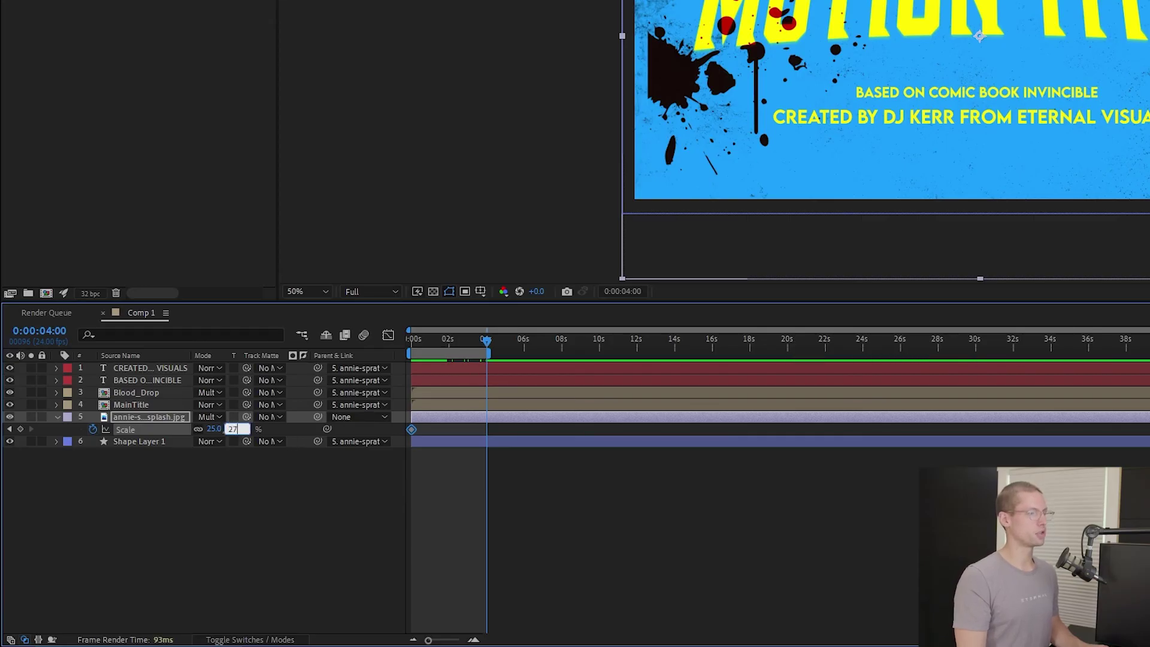
{"action": "key", "text": "Return"}
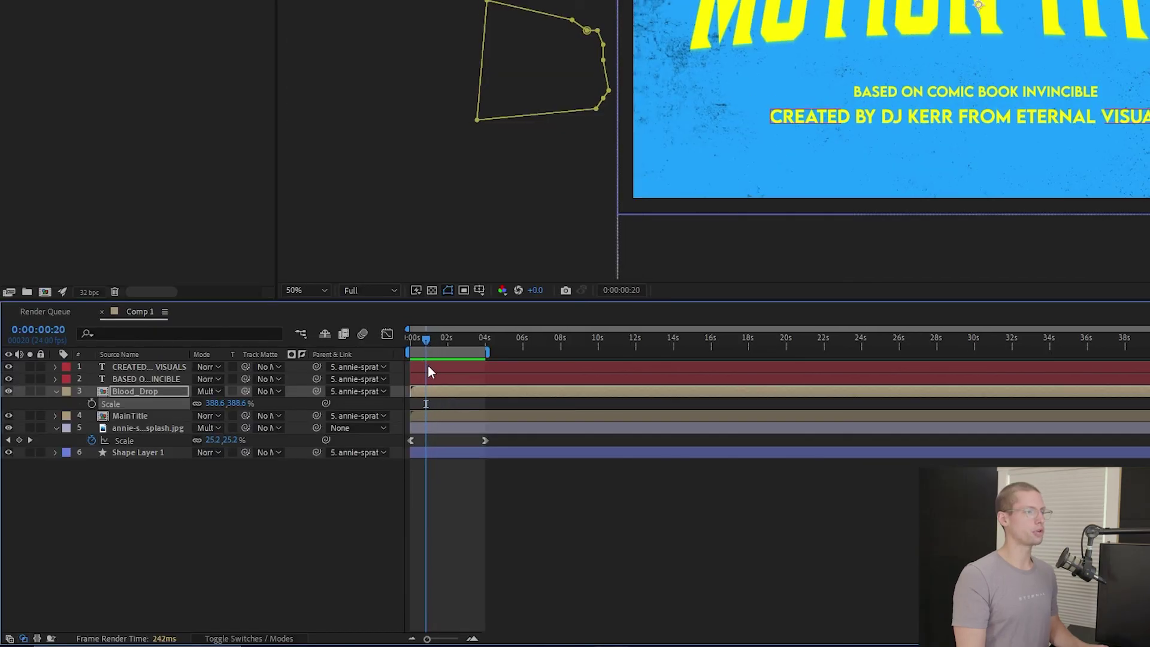
Keyframe the opacity of both credit text layers from 0% at frame 13 to 100% at frame 20
{"action": "left_click", "coordinate": [427, 366]}
{"action": "left_click", "coordinate": [435, 374], "text": "shift"}
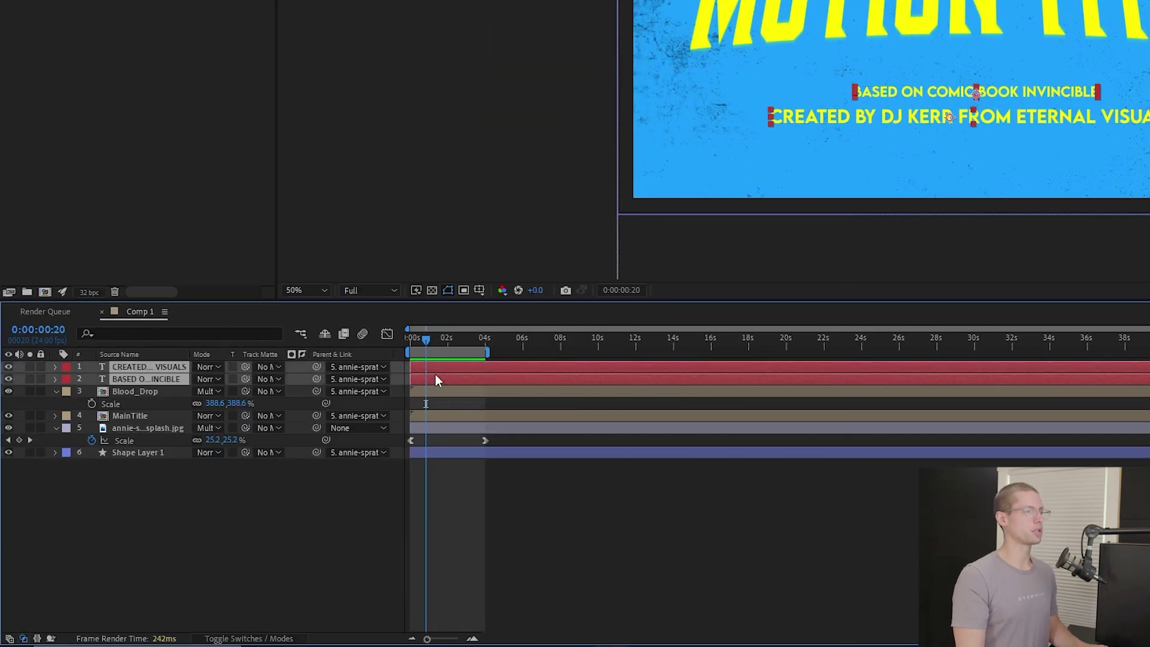
{"action": "key", "text": "t"}
{"action": "left_click", "coordinate": [92, 380]}
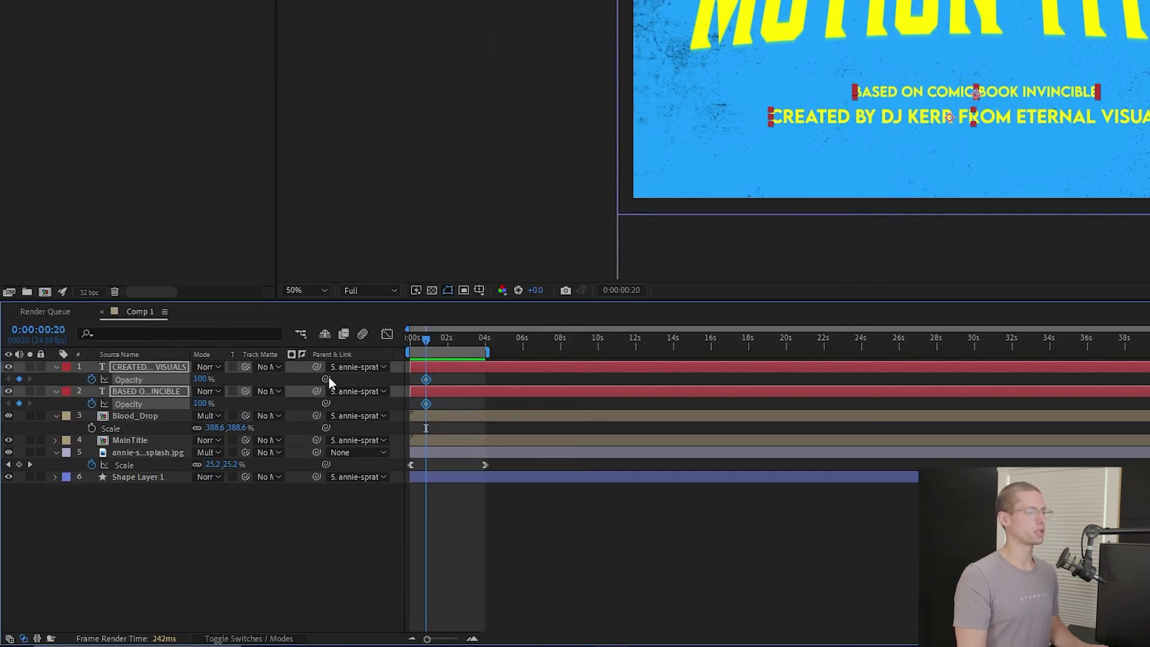
{"action": "left_click_drag", "start_coordinate": [427, 639], "coordinate": [451, 638]}
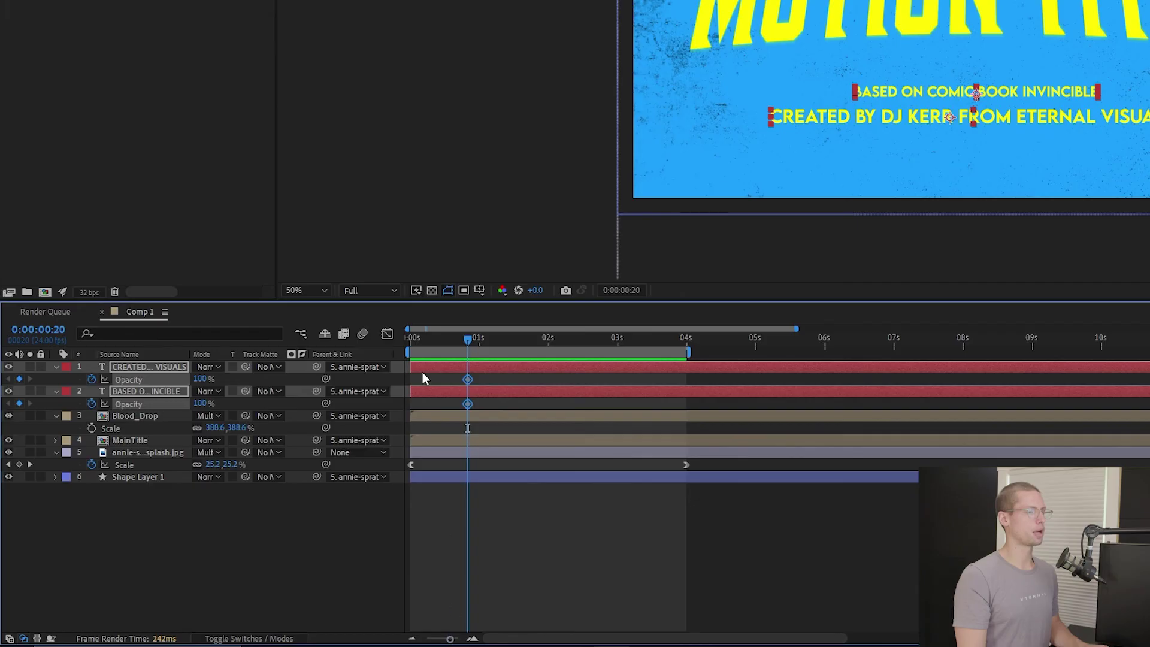
{"action": "left_click_drag", "start_coordinate": [468, 340], "coordinate": [447, 339]}
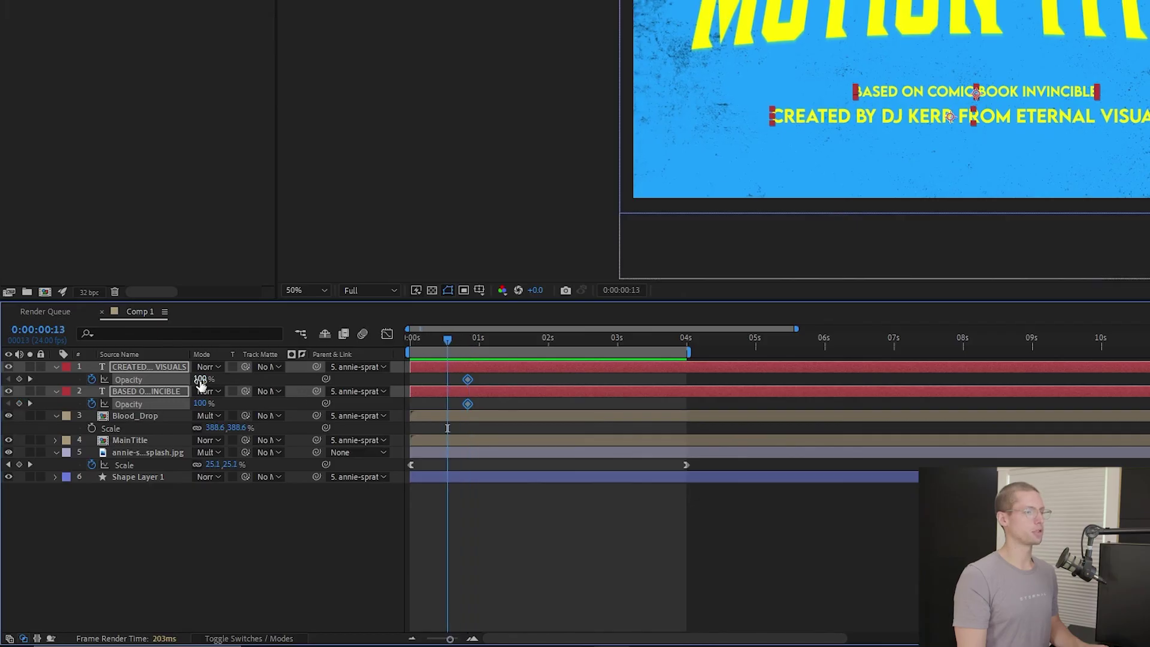
{"action": "left_click_drag", "start_coordinate": [179, 381], "coordinate": [46, 376]}
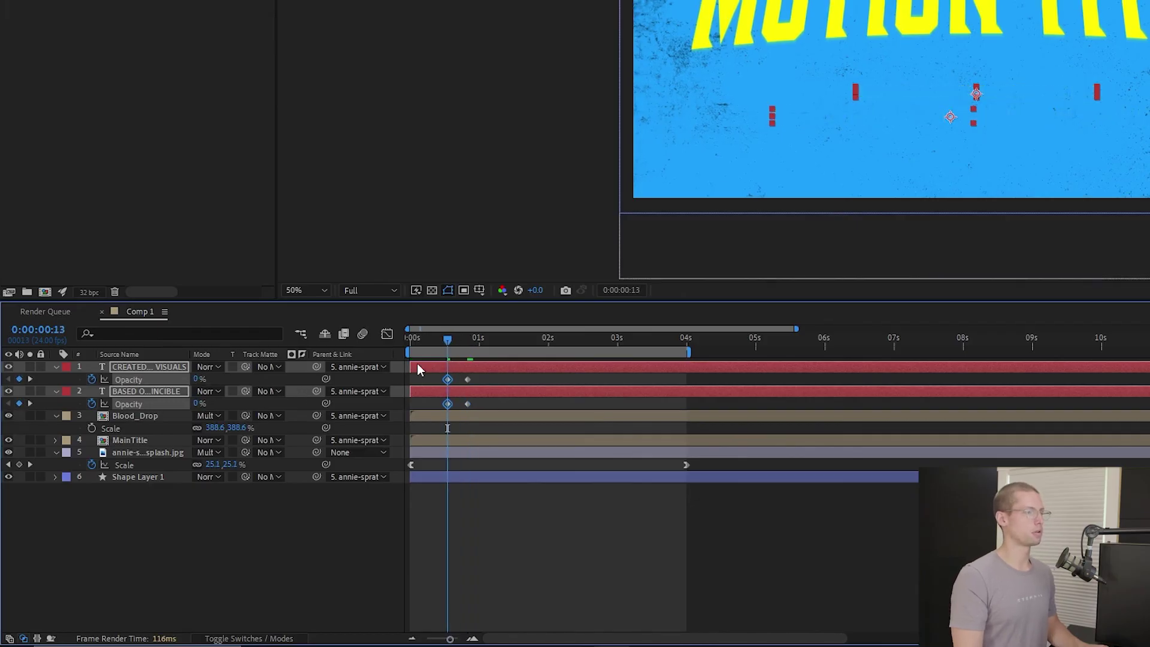
Apply Easy Ease Out to the credit layers' first opacity keyframes and Easy Ease In to their last ones
{"action": "right_click", "coordinate": [447, 380]}
{"action": "mouse_move", "coordinate": [599, 594]}
{"action": "left_click", "coordinate": [665, 532]}
{"action": "left_click", "coordinate": [467, 379]}
{"action": "left_click", "coordinate": [468, 403], "text": "shift"}
{"action": "right_click", "coordinate": [466, 403]}
{"action": "mouse_move", "coordinate": [623, 618]}
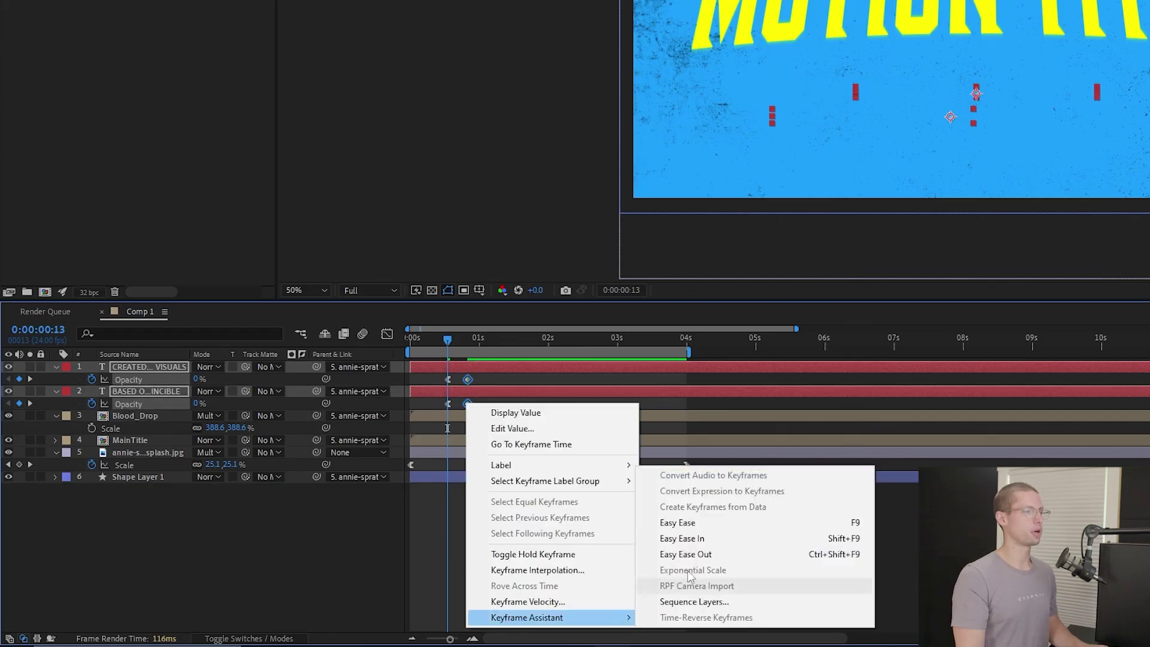
{"action": "left_click", "coordinate": [682, 538]}
Delay the credit layers' last opacity keyframes to about 1.4 seconds and preview the animation from the start
{"action": "left_click_drag", "start_coordinate": [468, 381], "coordinate": [508, 386]}
{"action": "left_click_drag", "start_coordinate": [448, 341], "coordinate": [385, 345]}
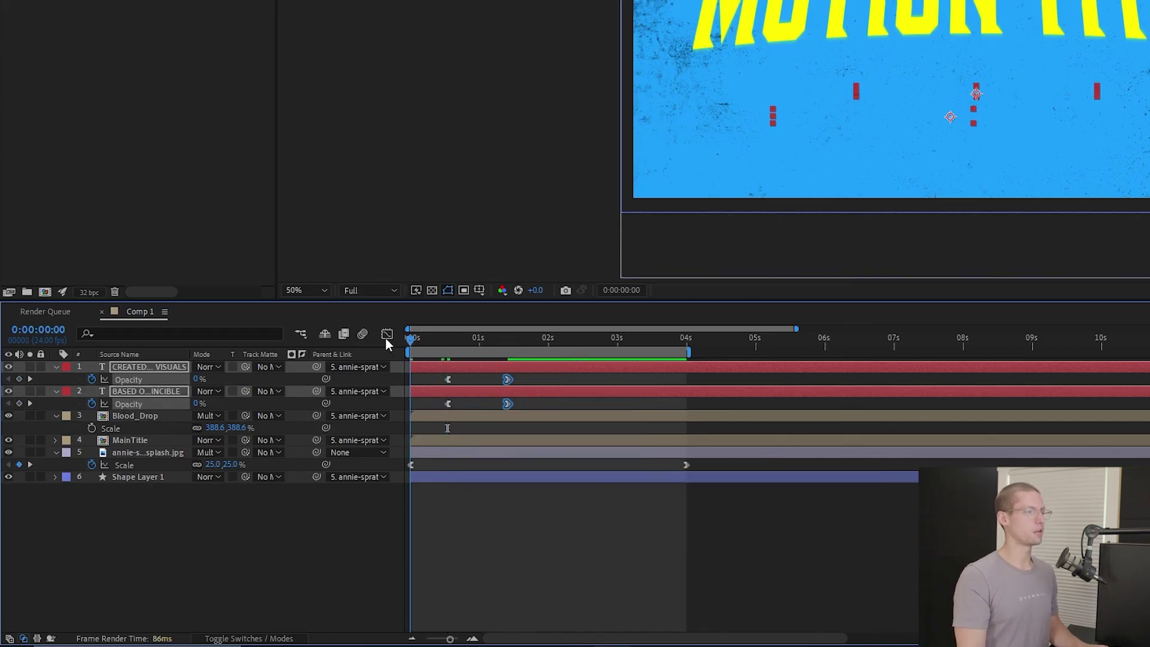
{"action": "key", "text": "space"}
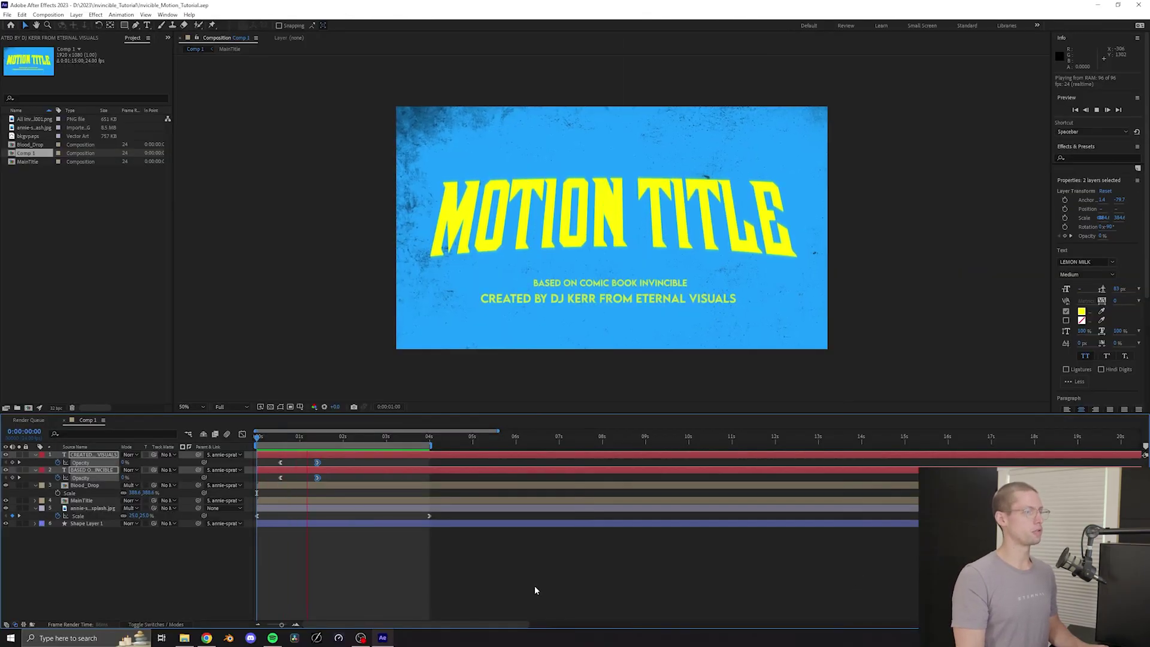